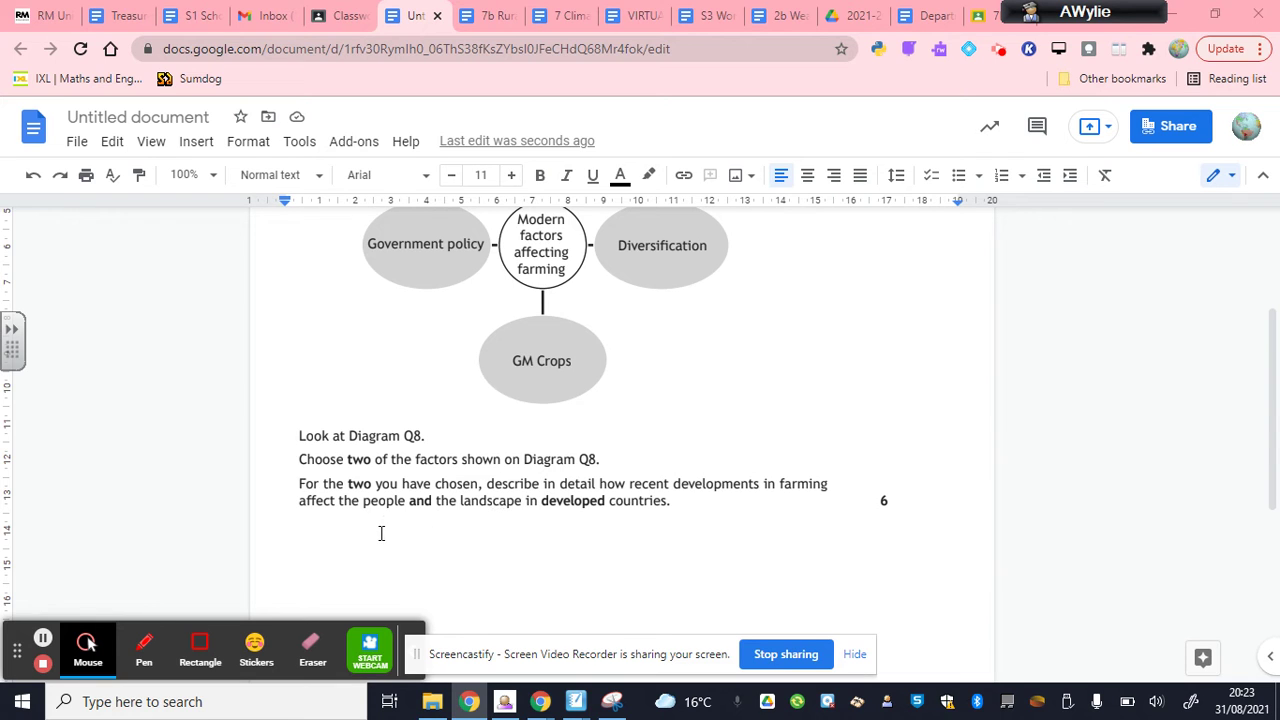
Start the answer below the Diagram Q8 question with "Newe Technoloiges like Tomato harvesters California"
scroll(409, 493, "up", 2)
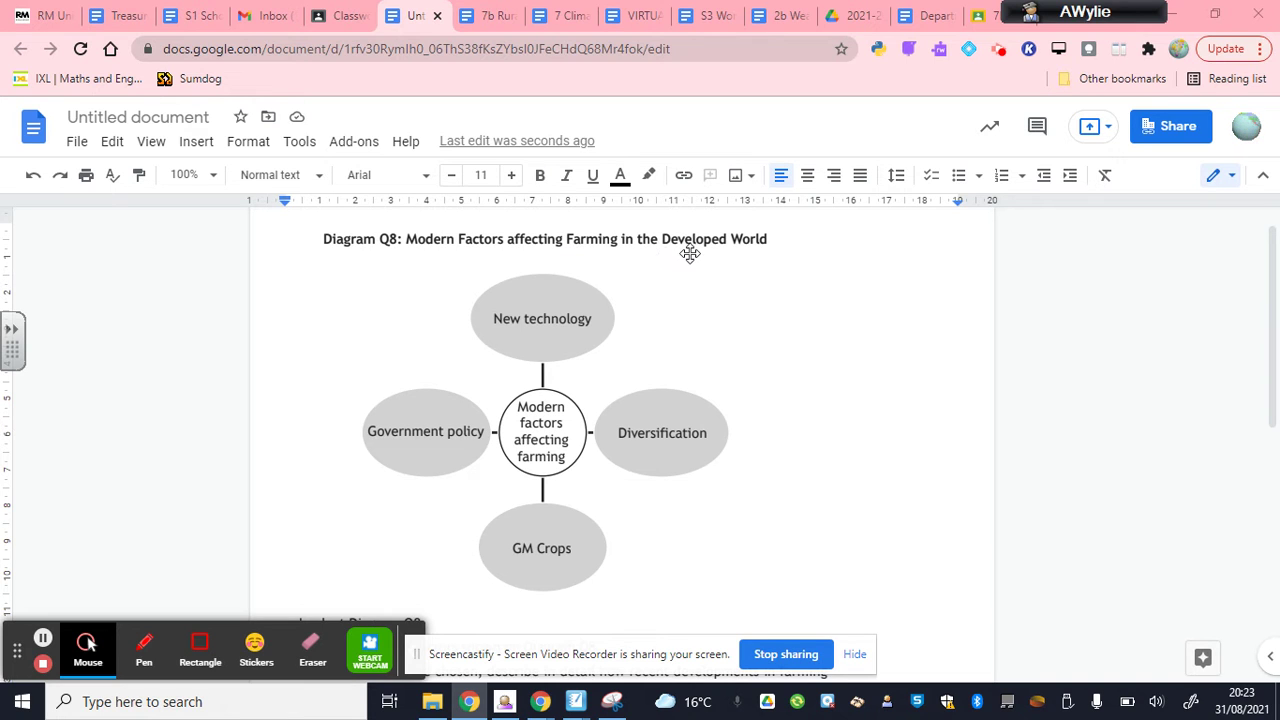
scroll(688, 258, "down", 1)
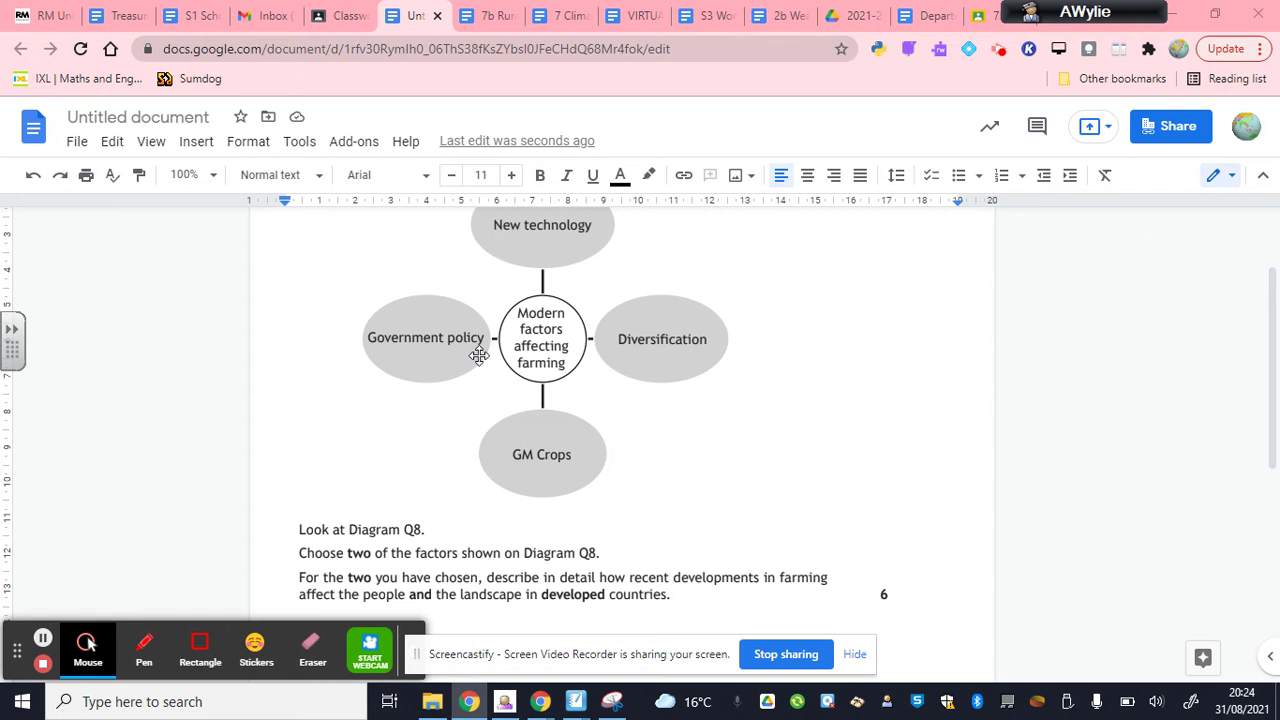
scroll(490, 533, "down", 1)
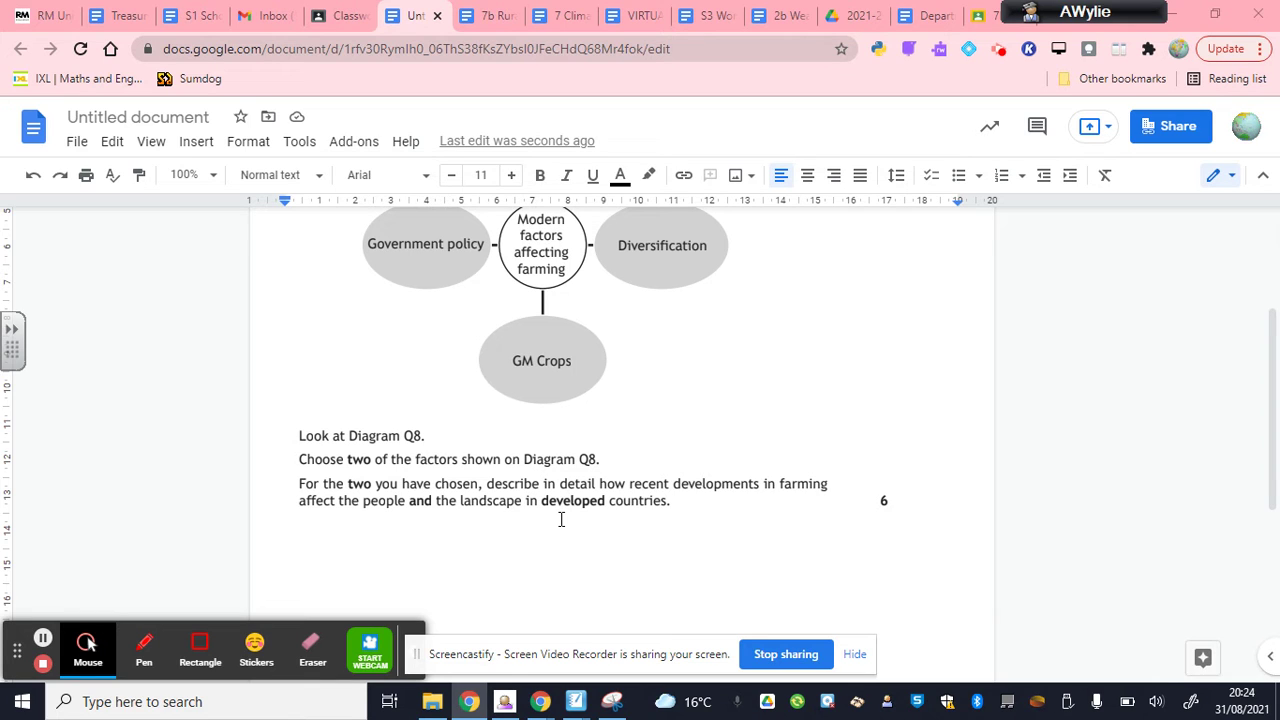
left_click(312, 547)
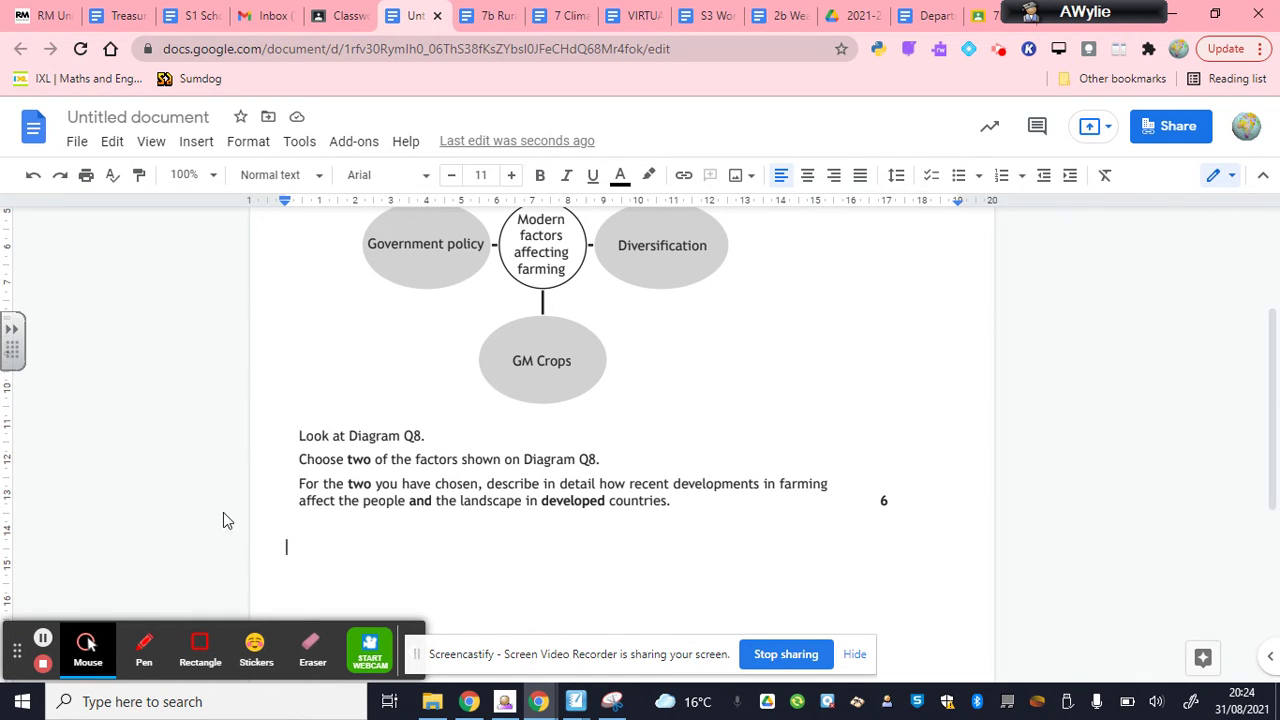
scroll(469, 455, "up", 2)
scroll(537, 415, "down", 2)
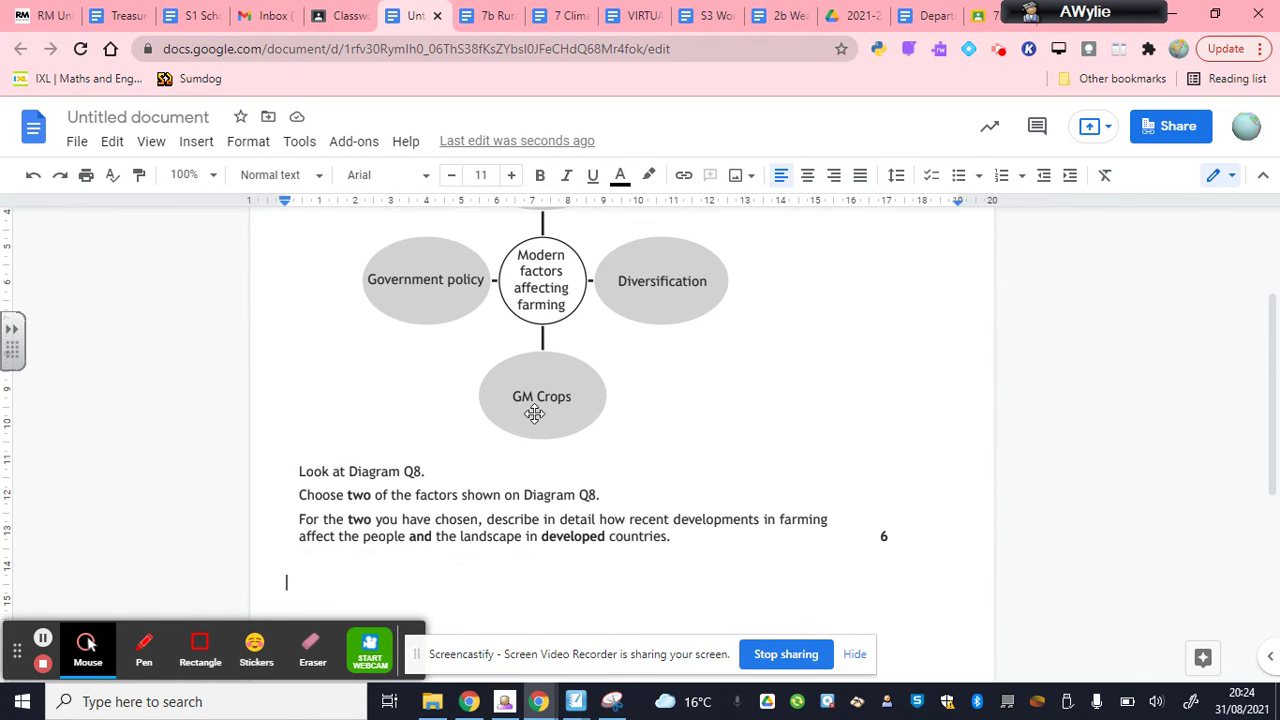
type("Newe TEchno")
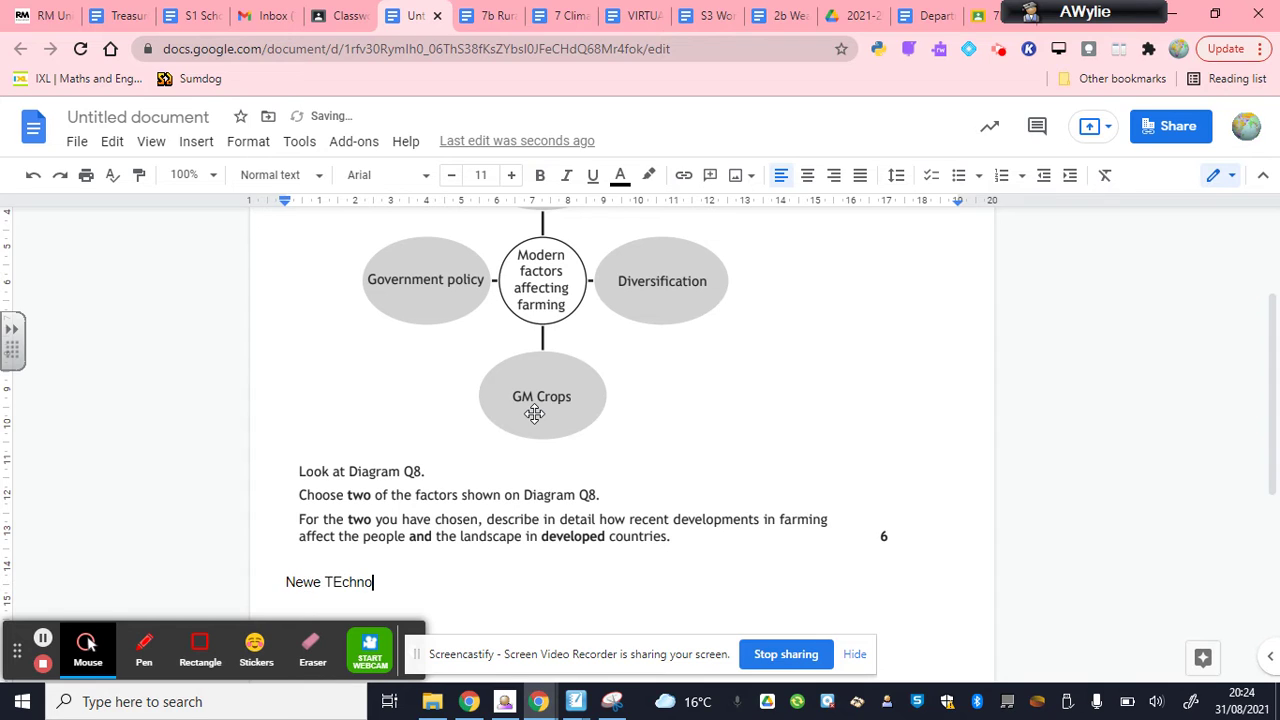
key("BackSpace")
key("BackSpace")
key("BackSpace")
key("BackSpace")
key("BackSpace")
type("e")
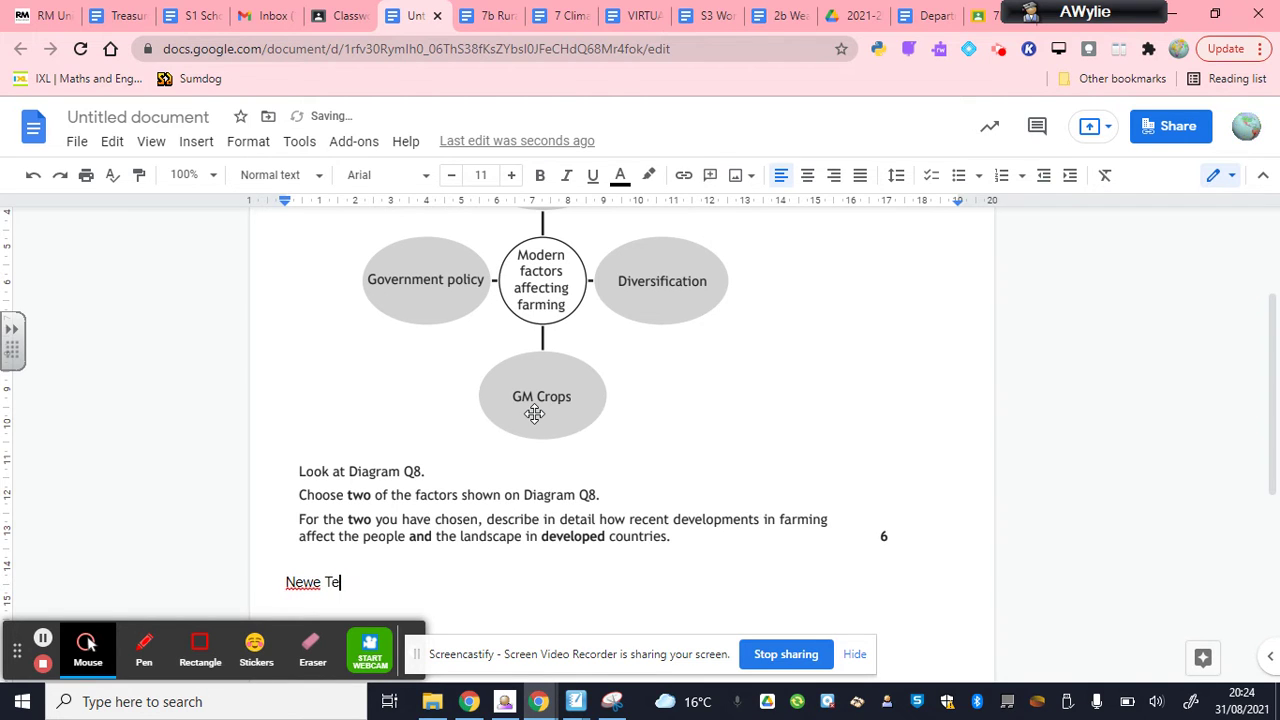
type("chnoloiges l")
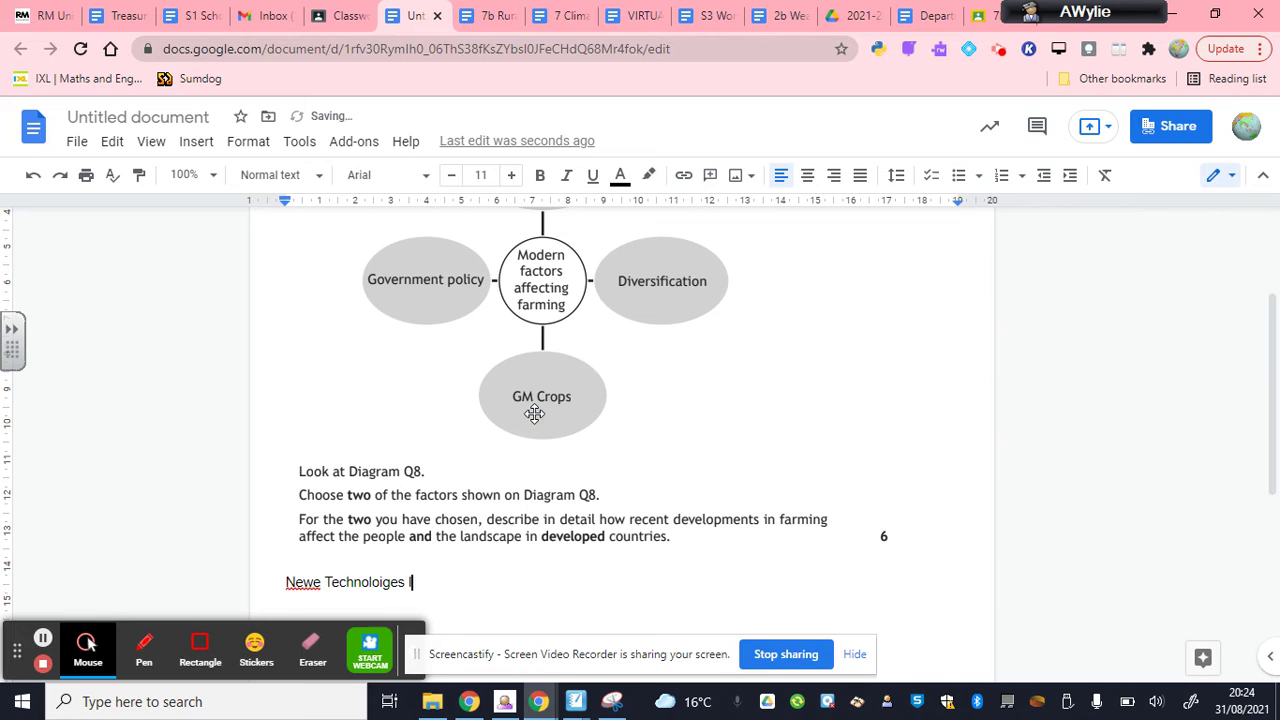
type("ike Tom")
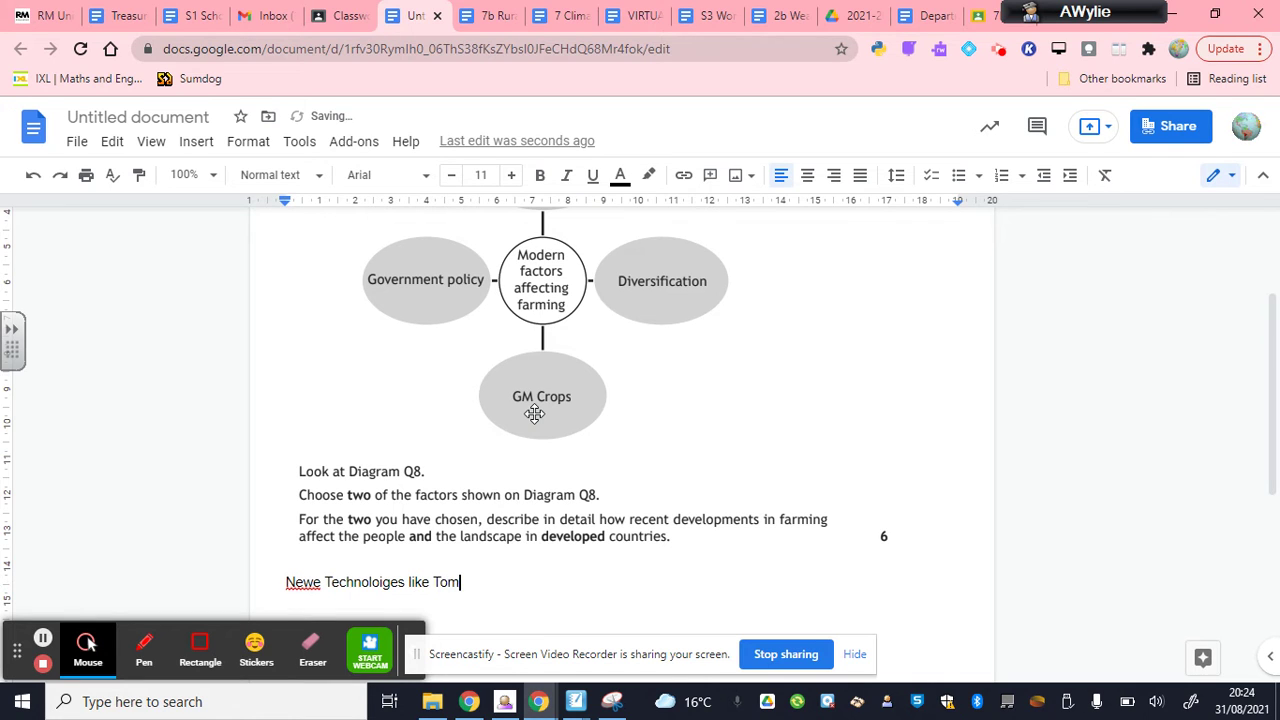
type("ato harvester in")
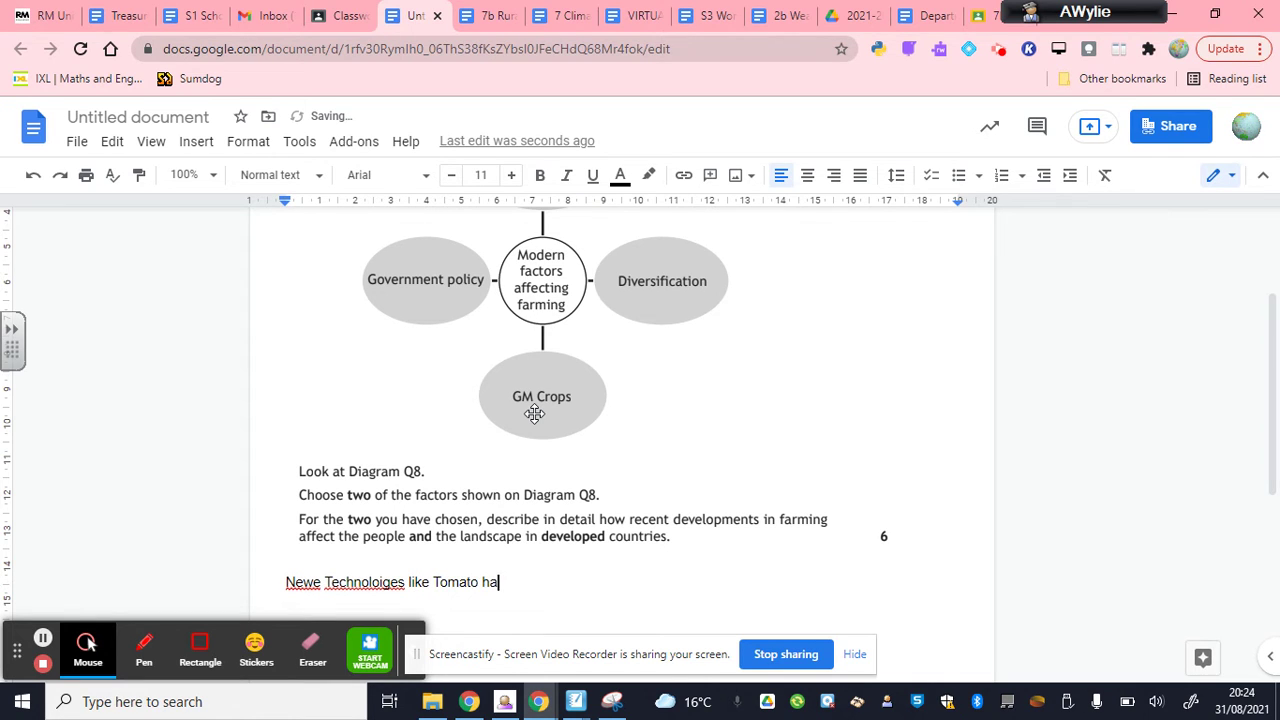
key("BackSpace")
key("BackSpace")
key("BackSpace")
key("BackSpace")
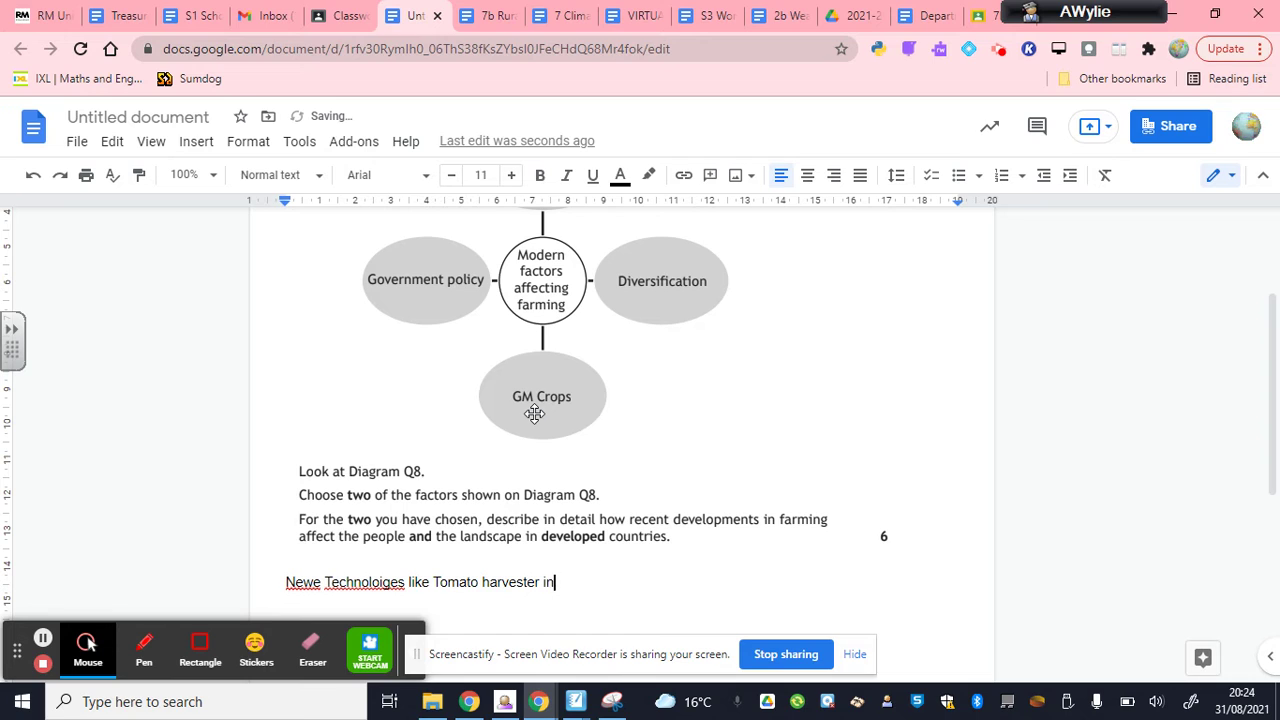
type("s Califn")
key("BackSpace")
type("orni")
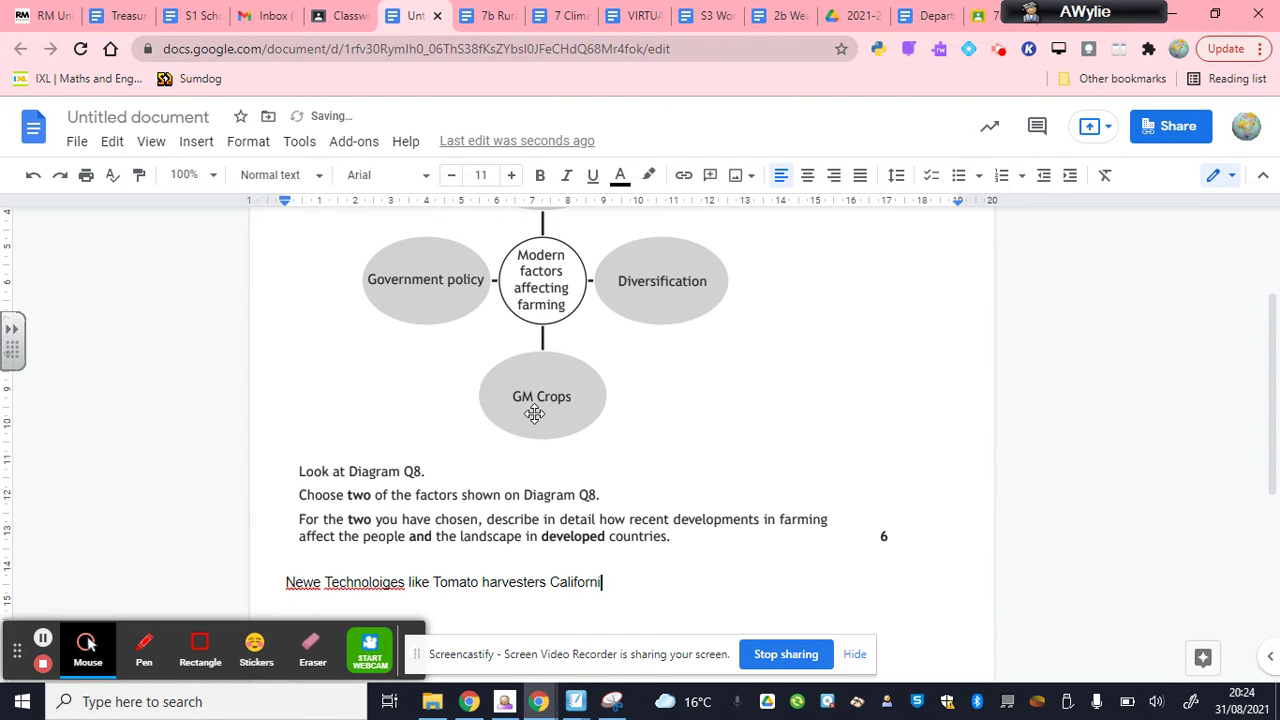
Finish the first sentence with "allow large amounts of tomatoes to be harvested quickly which results in more profit for the farmer."
type("a allow large amounts")
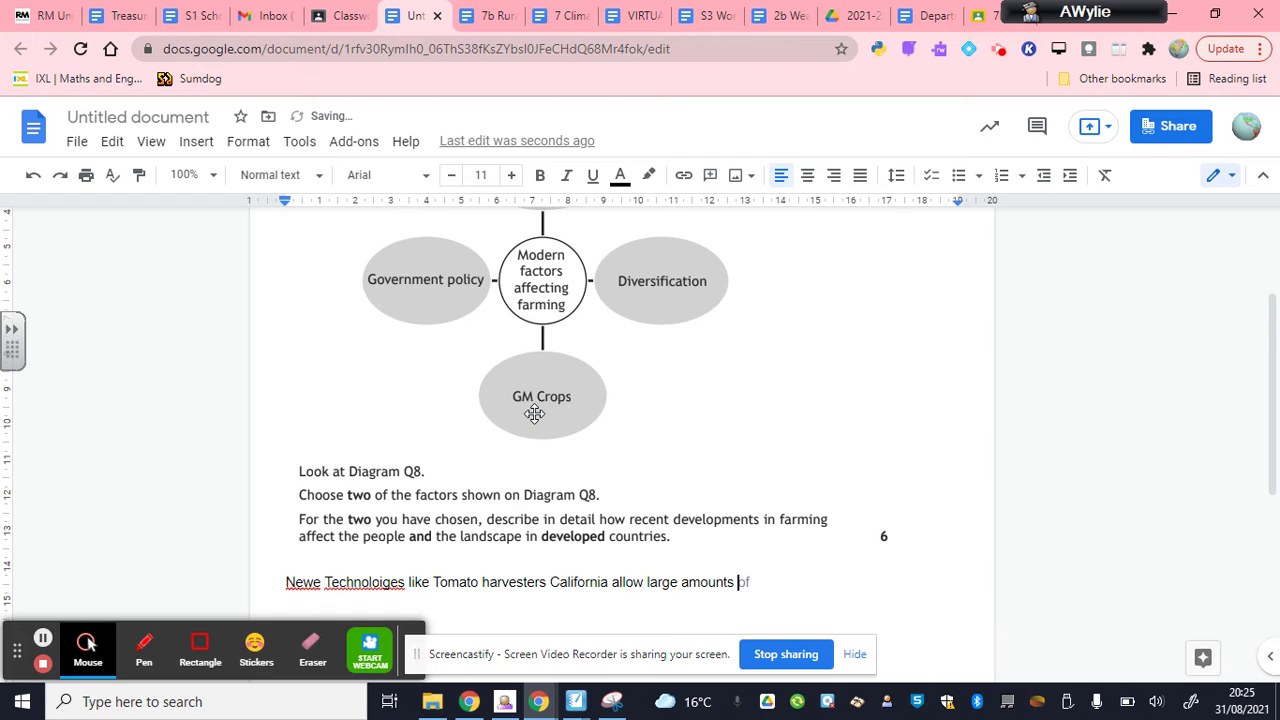
type(" of tomatoes")
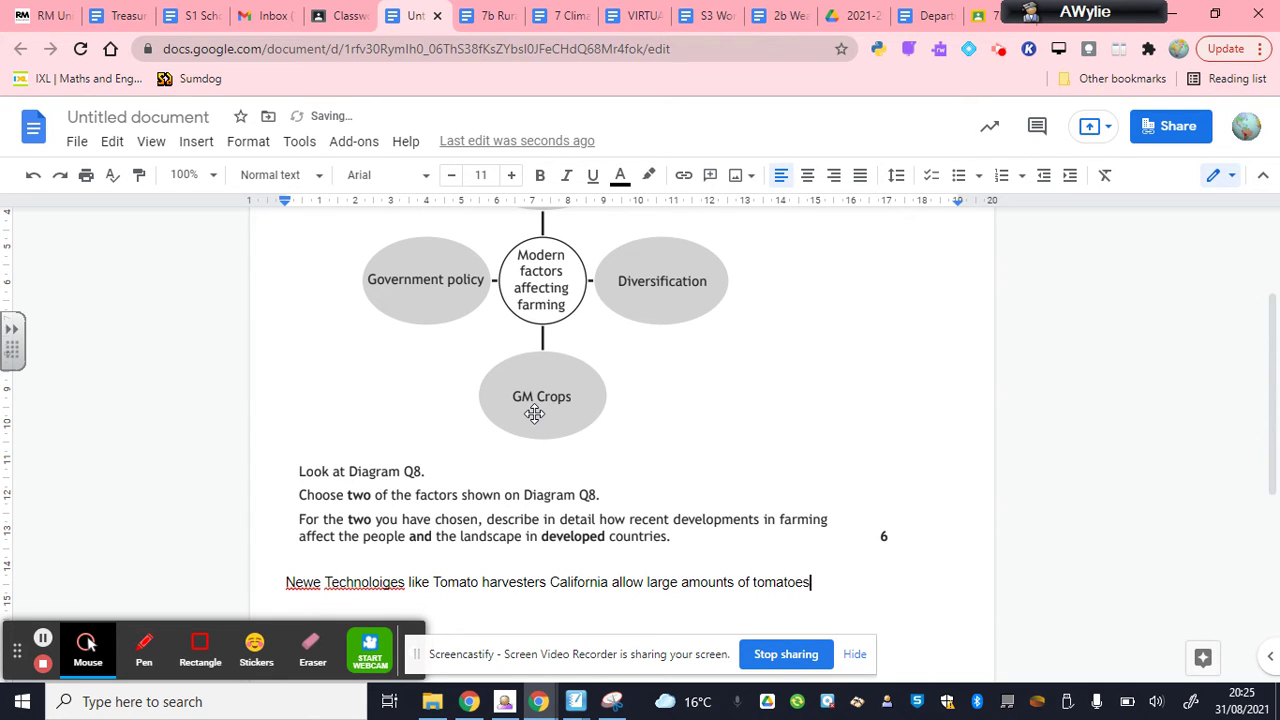
type(" to be harvest")
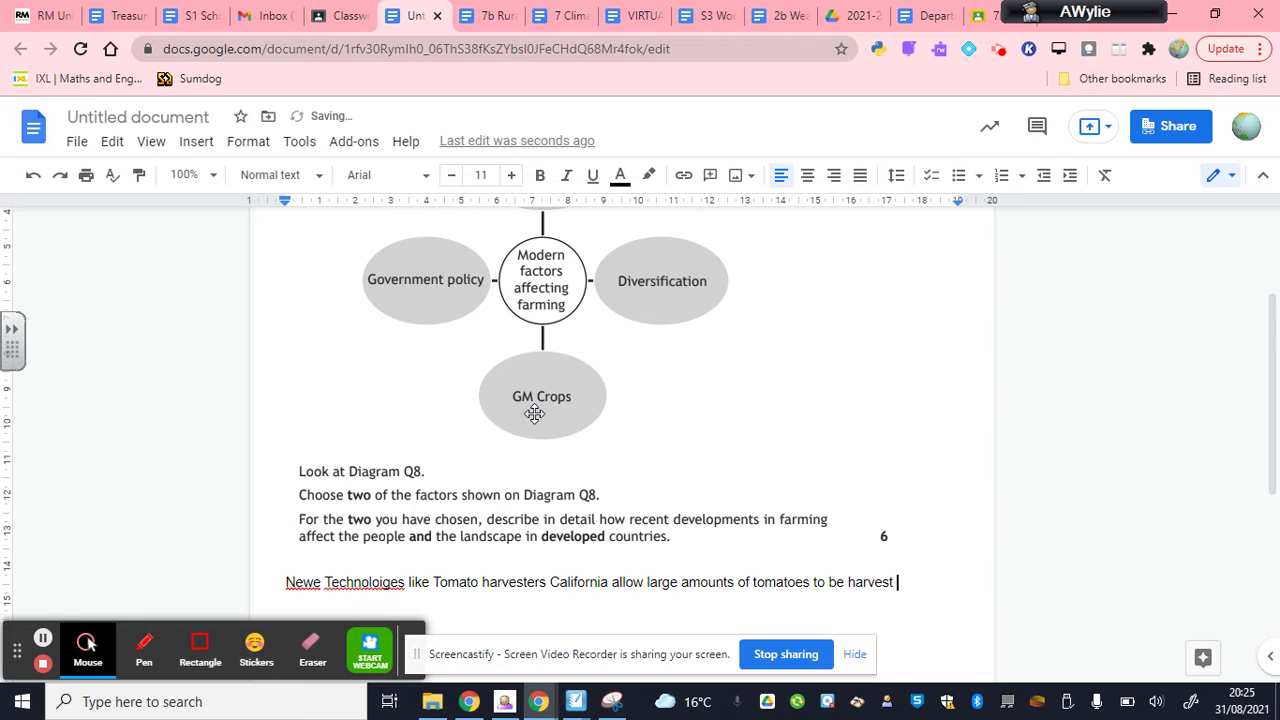
type("ed quickly which ")
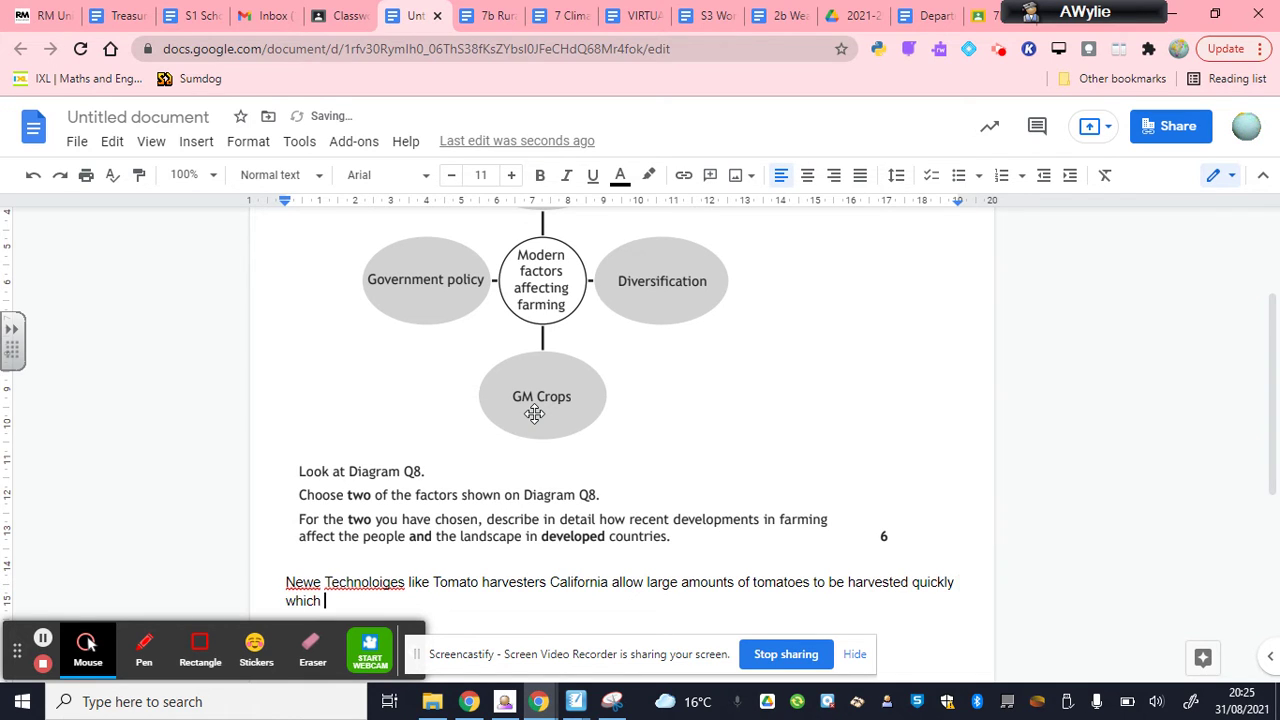
type("results in mor")
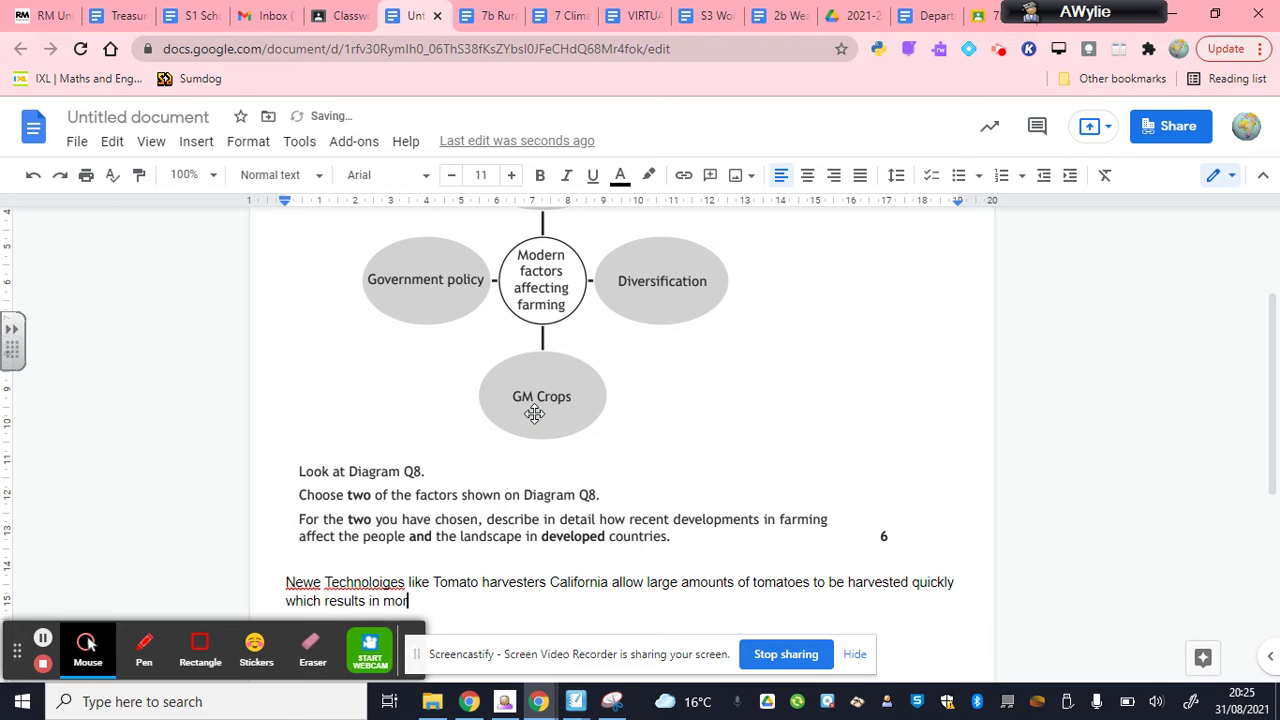
type("e profit for the farmer.")
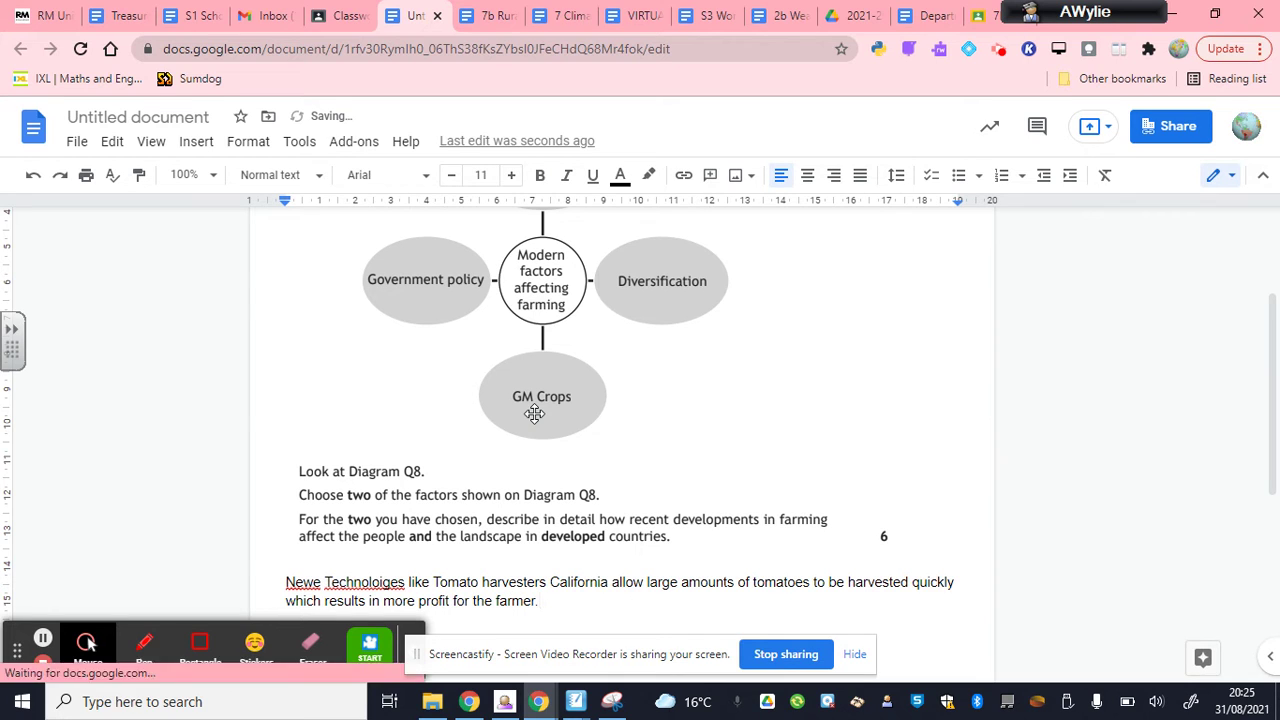
Begin the second point on a new line with "However another affect of this is that less workers are needed to"
key("Return")
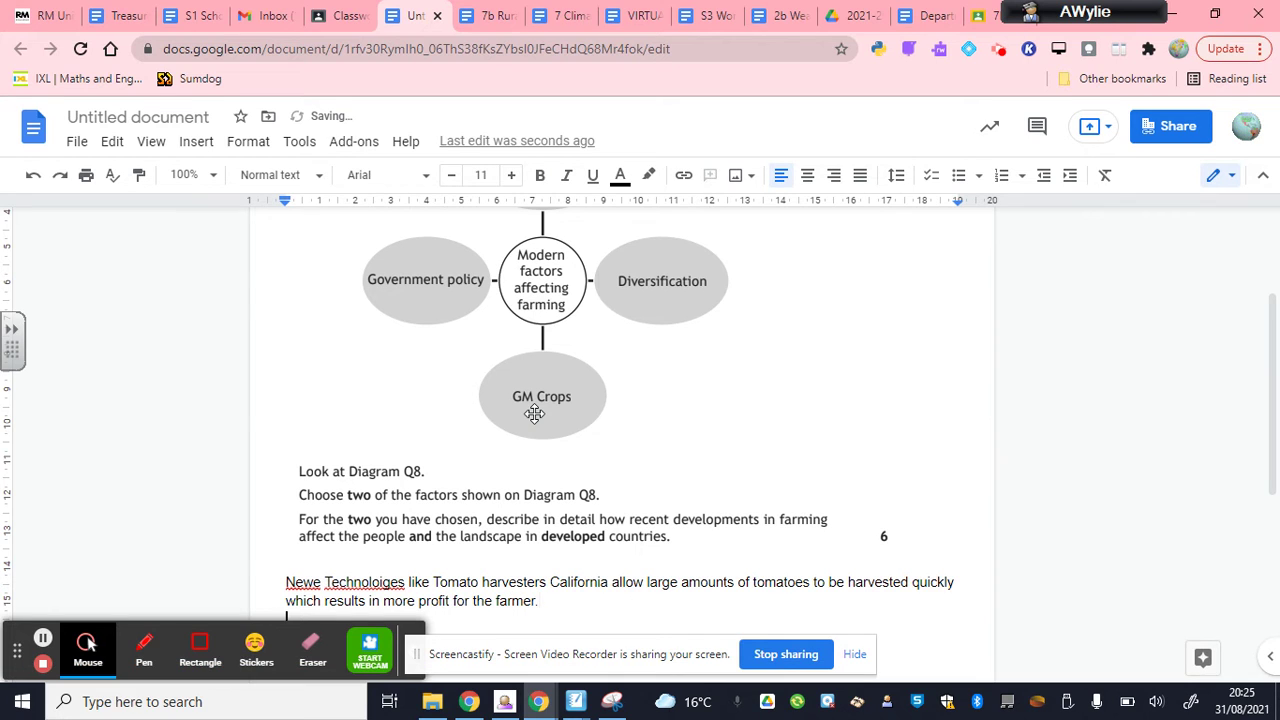
type("However")
scroll(535, 414, "down", 2)
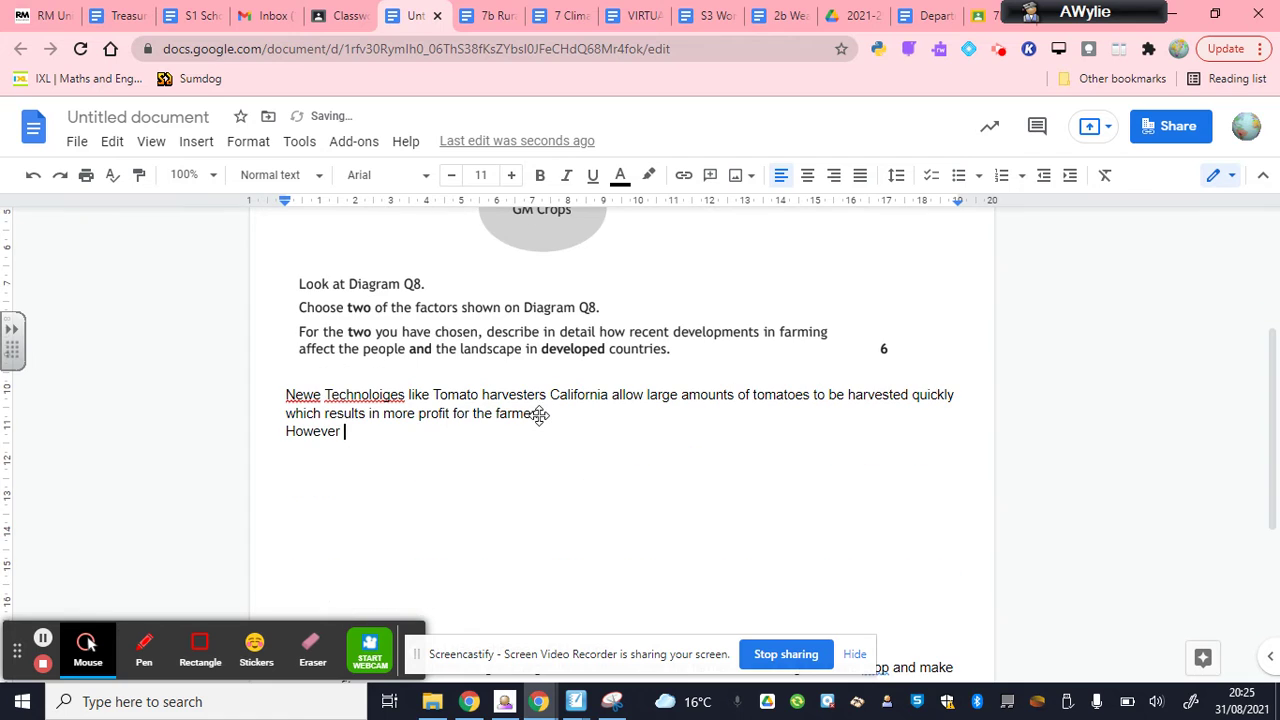
type("another affe")
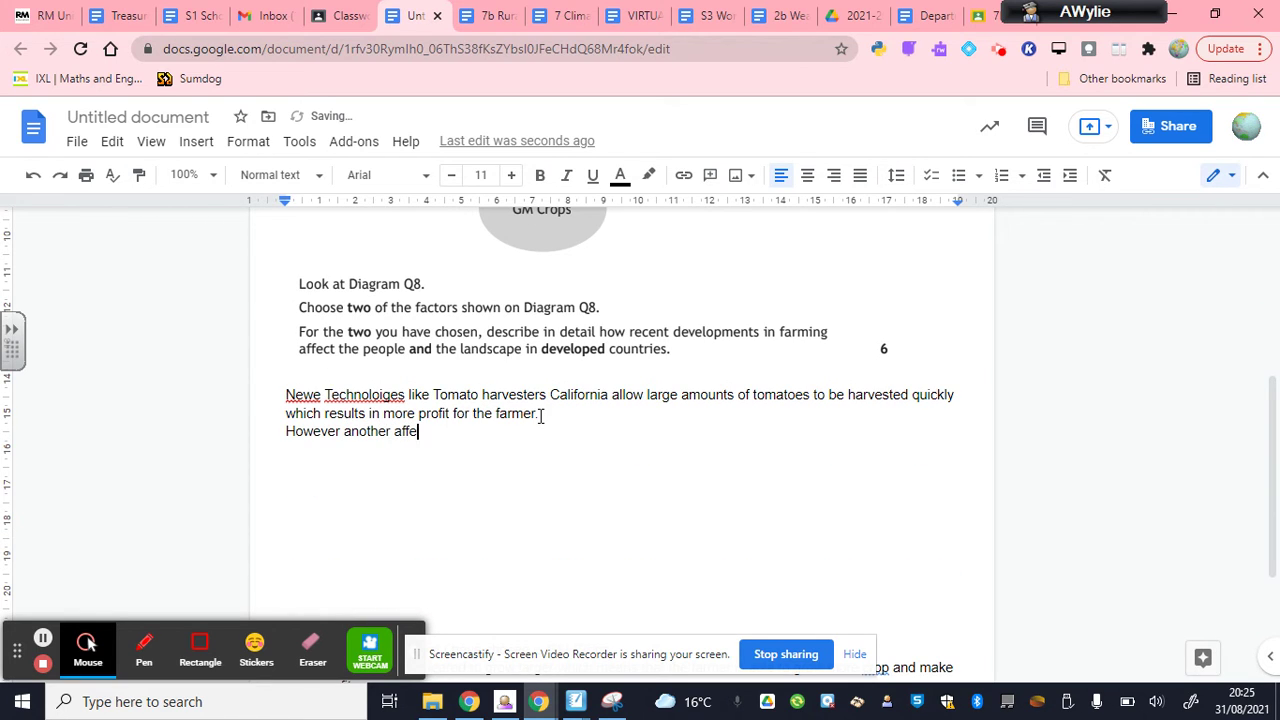
type("ct of this is t")
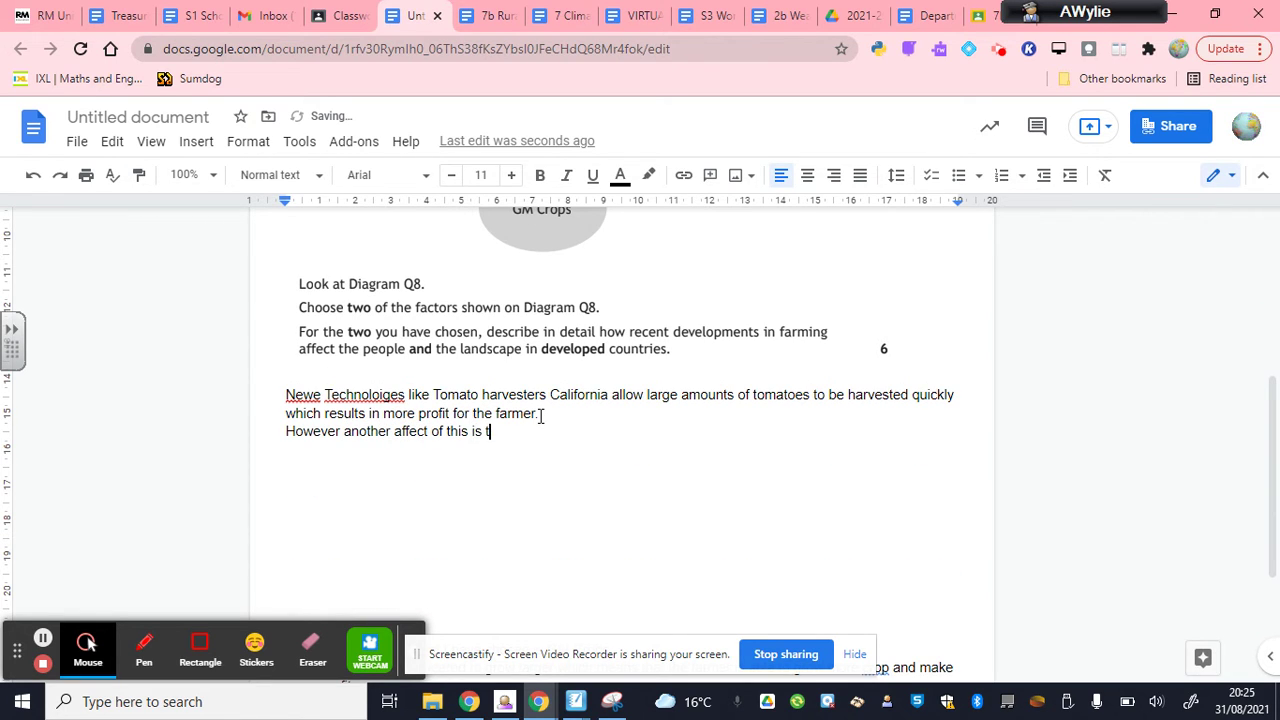
type("hat less worker")
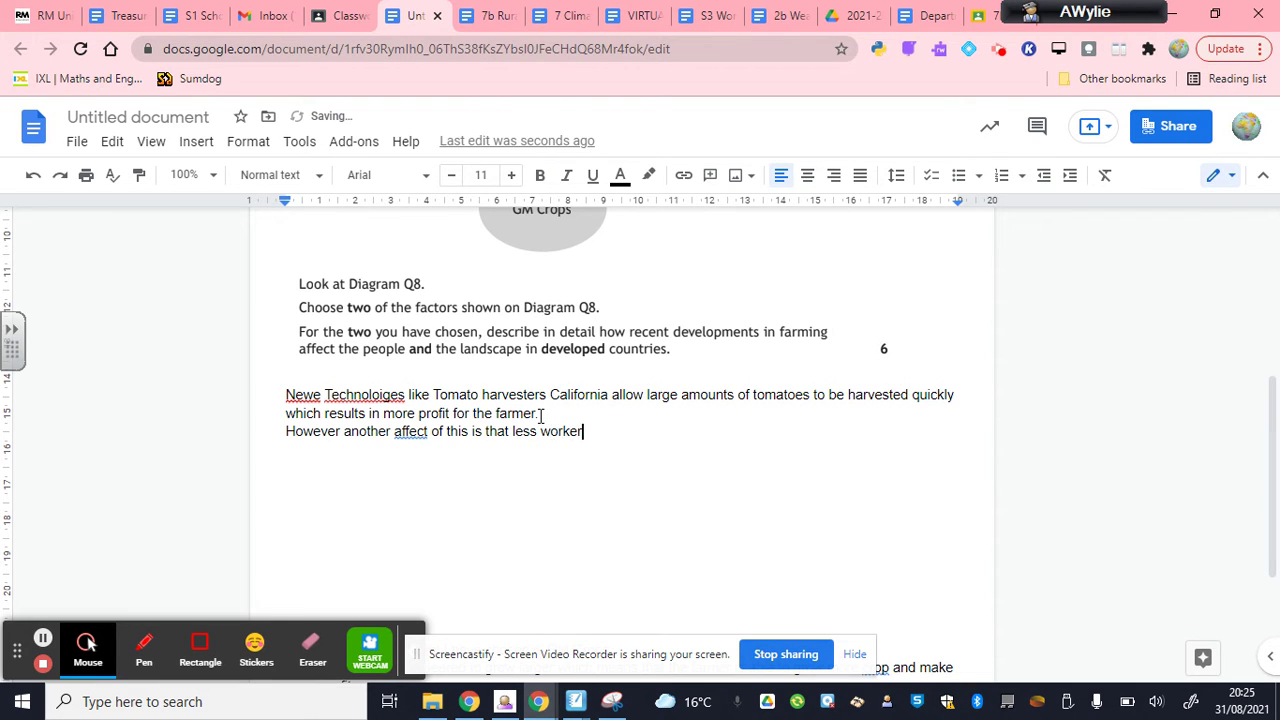
type("s are neeed")
key("BackSpace")
type("de")
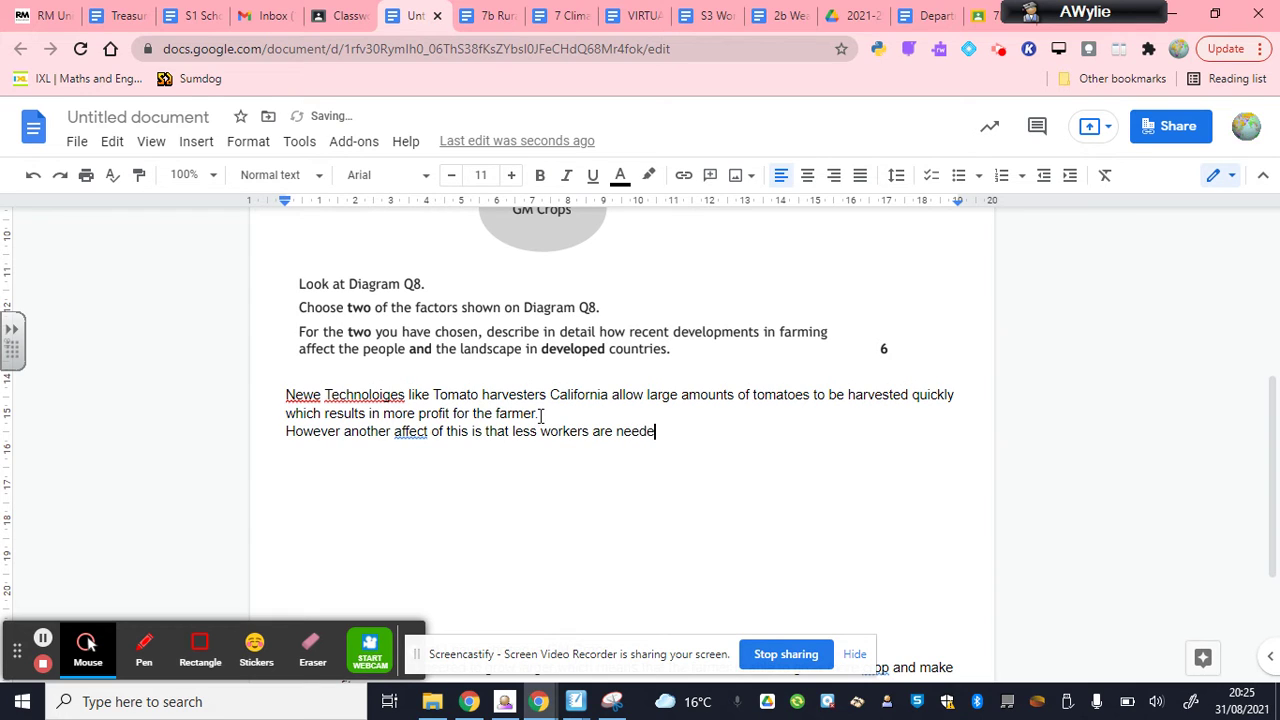
type("d to harv")
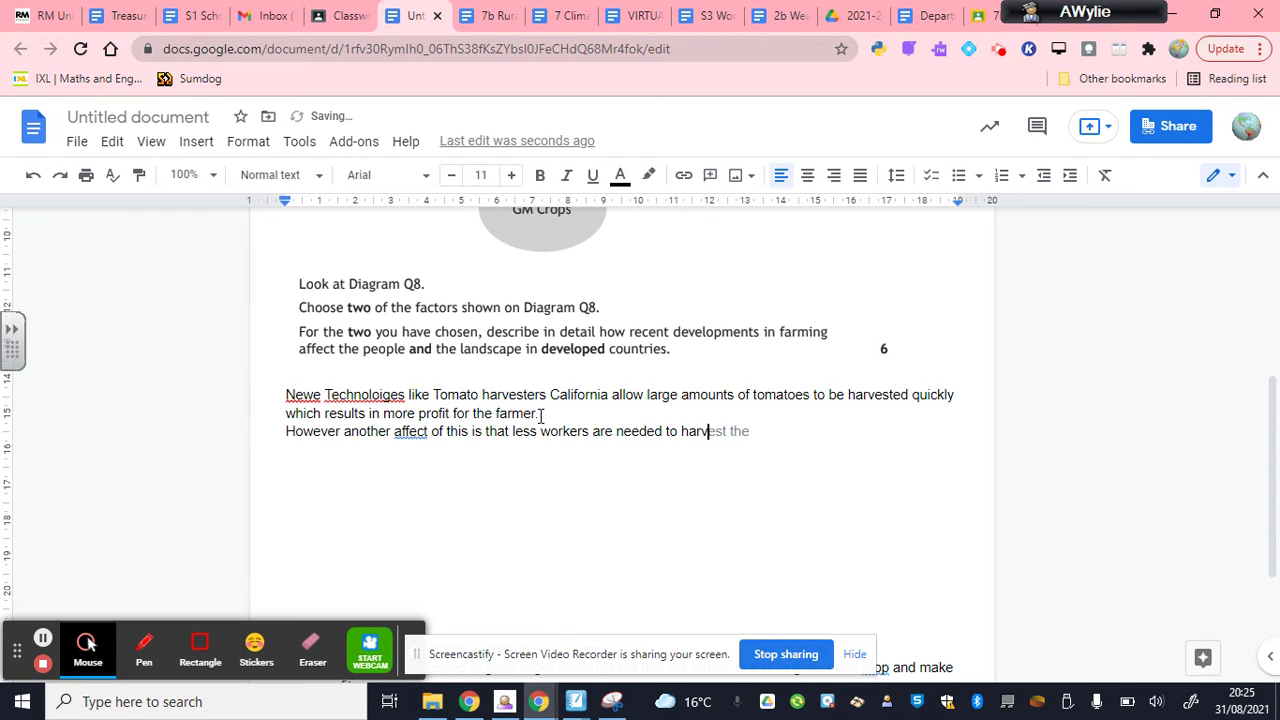
Complete the second point with "harvest and therefore rural unemployment rises and people leave for the big cities."
type("est and therefore r")
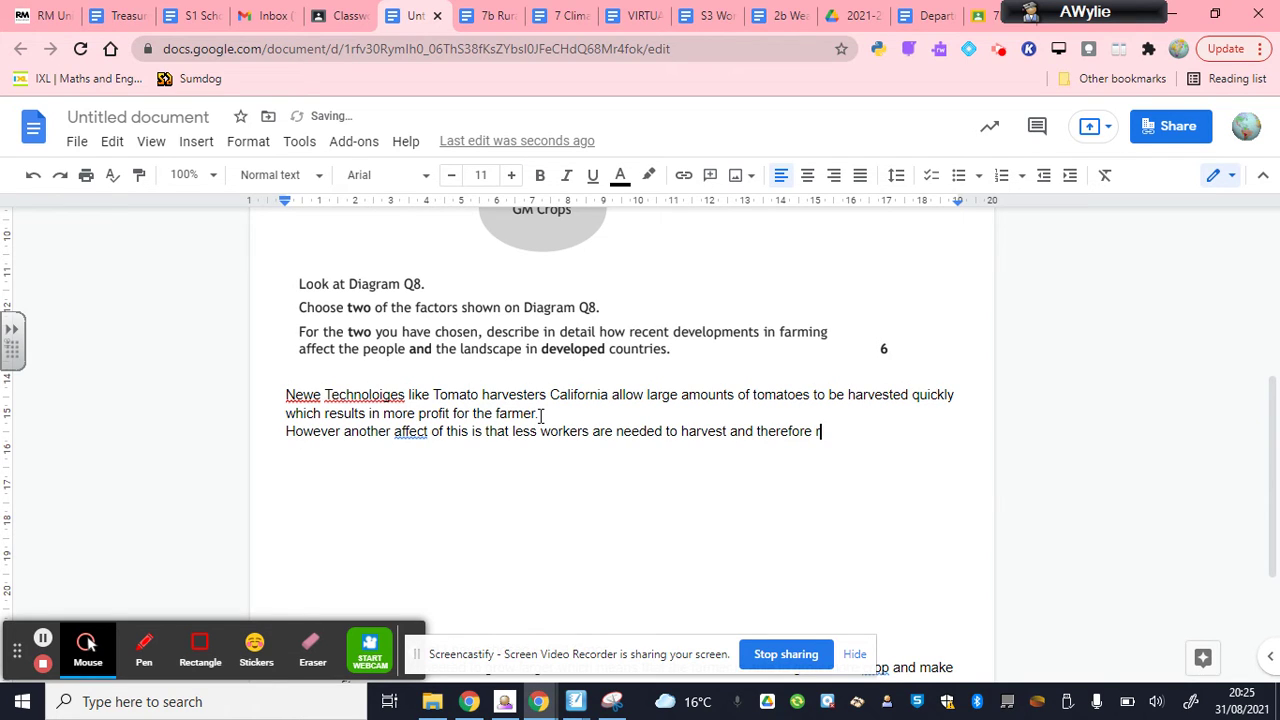
type("rural unemplo")
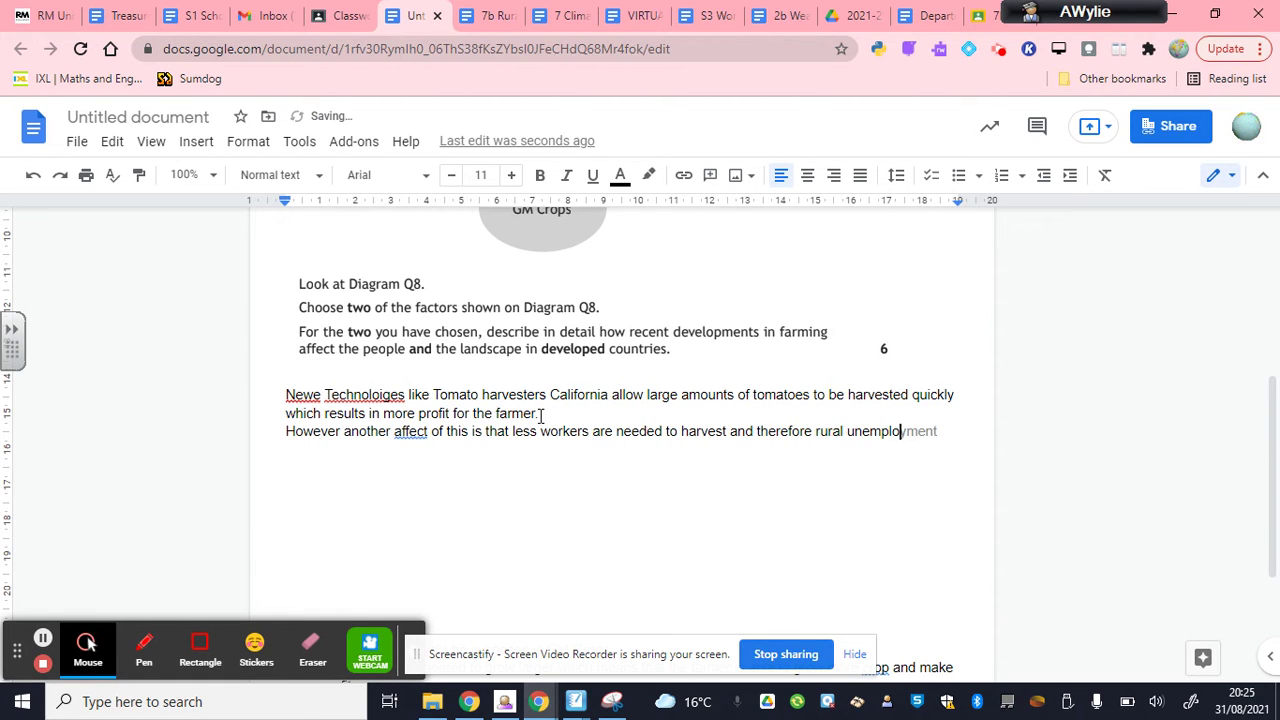
type("yment rises")
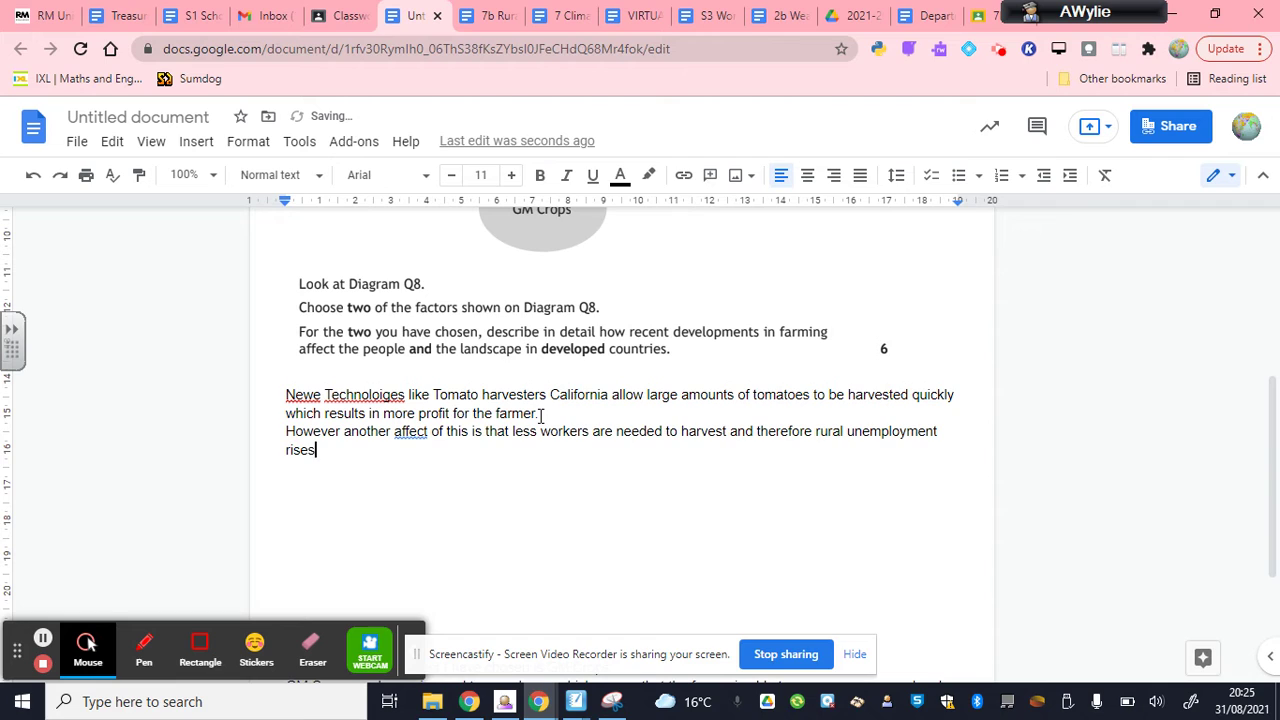
type(" and people leave")
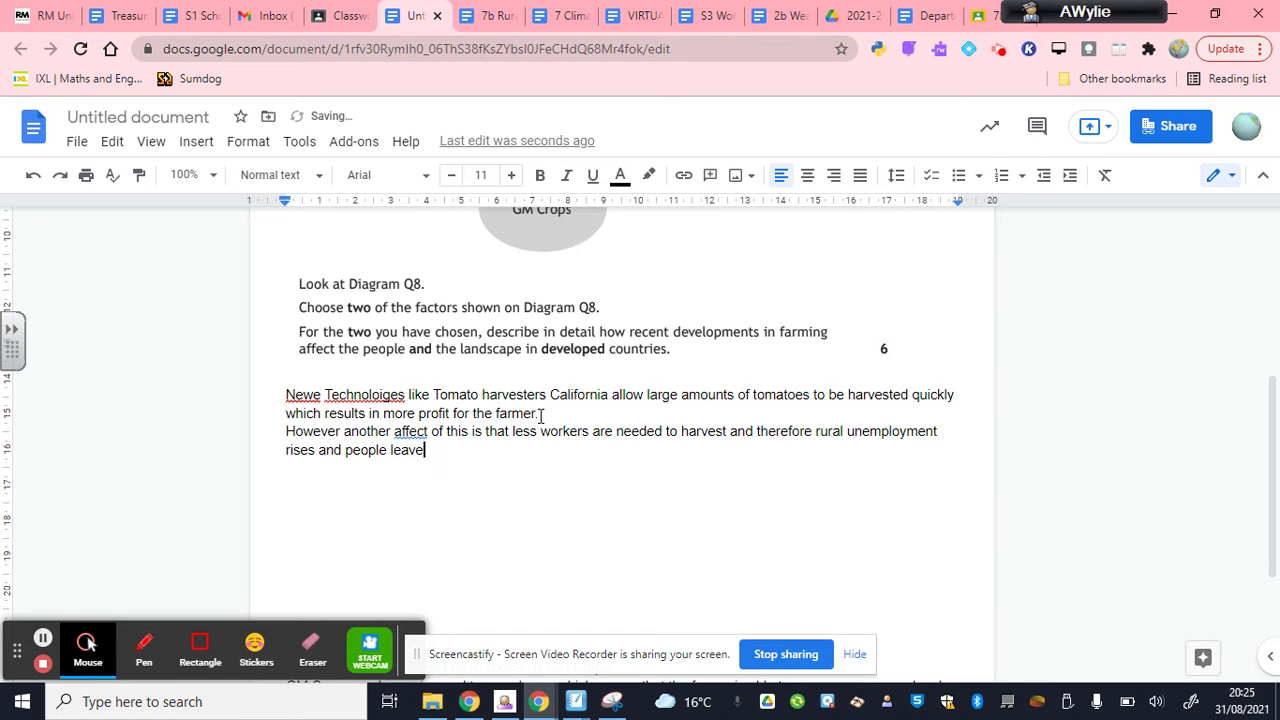
type(" fo rr the big cities.")
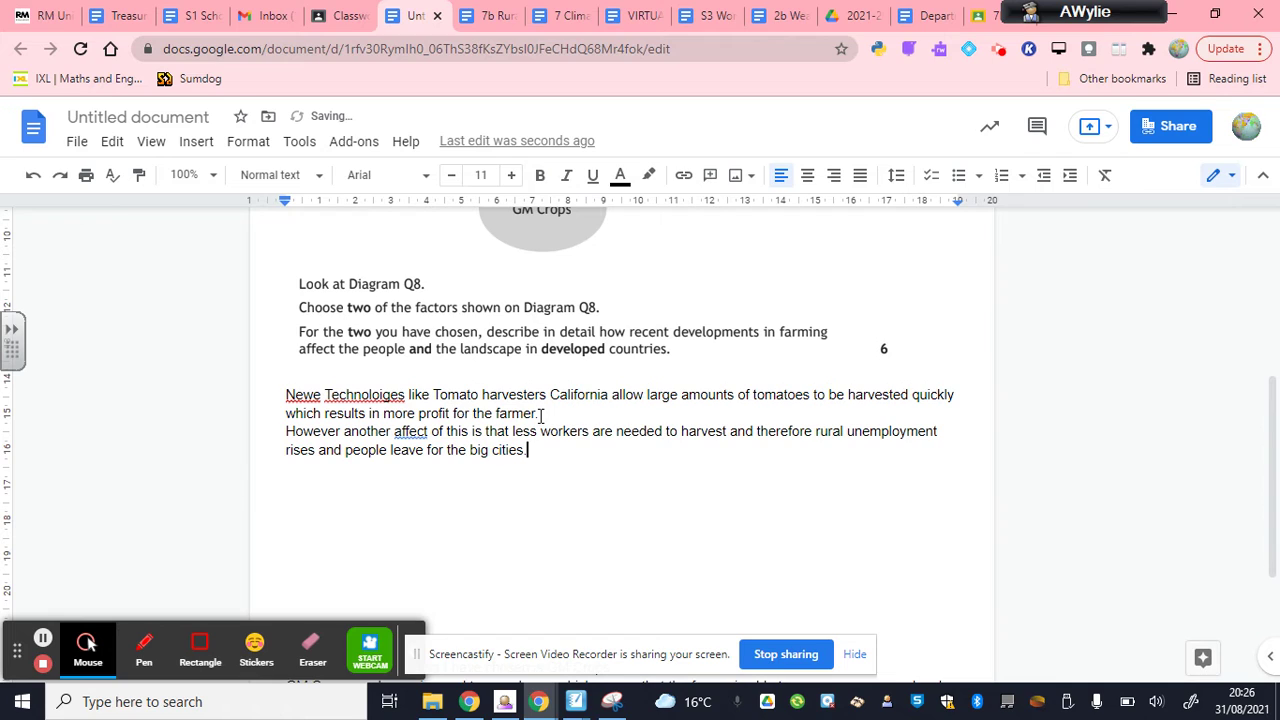
Begin a third line with "A final affect of large machines is that they can cost a lot of money which results in"
key("Return")
type("A final affect of large machines is that they can cost a lot of money")
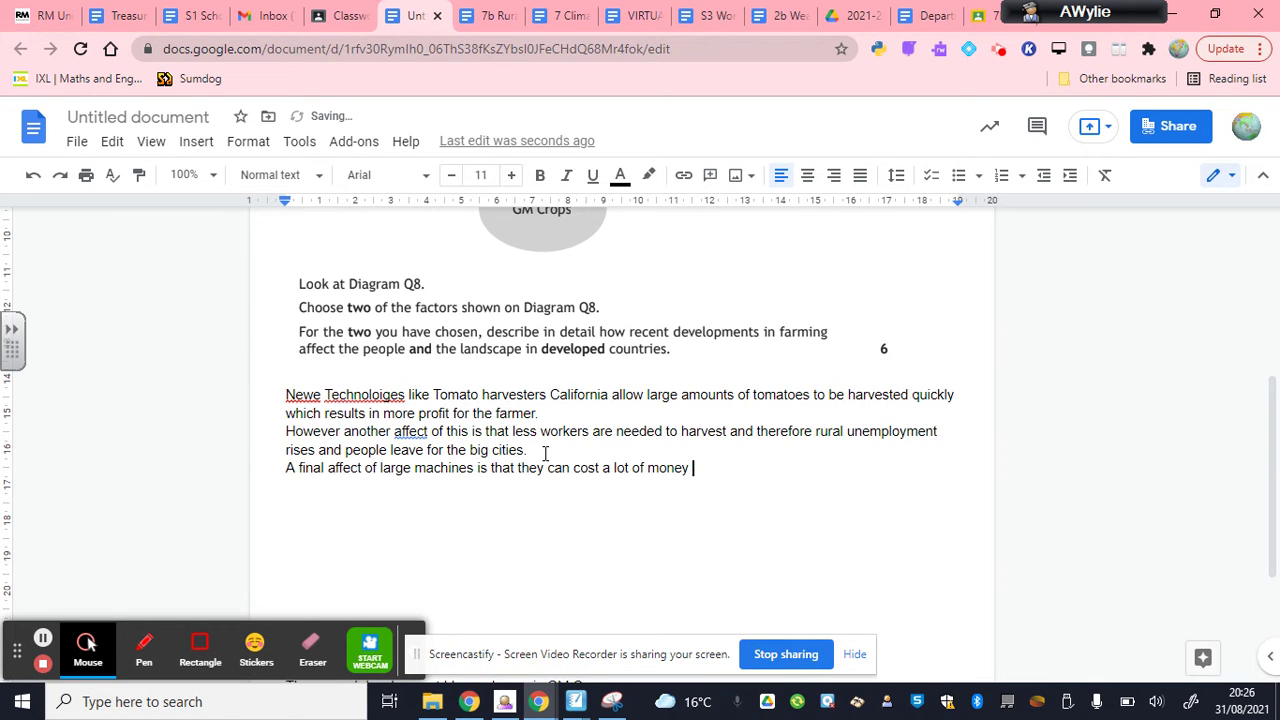
type(" which results in")
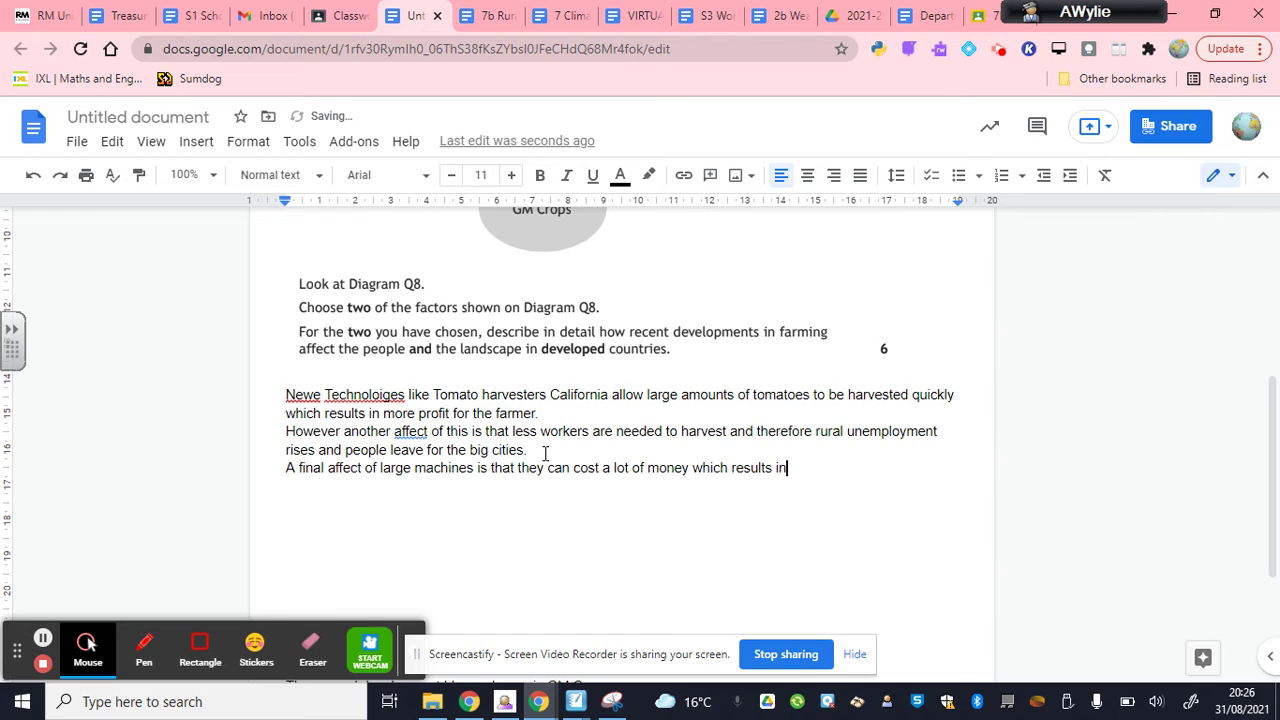
Complete the third point with "teh farmer getting into debt and if he cannot repay these loans he may go bankrupt."
type(" teh farmer getting into deb")
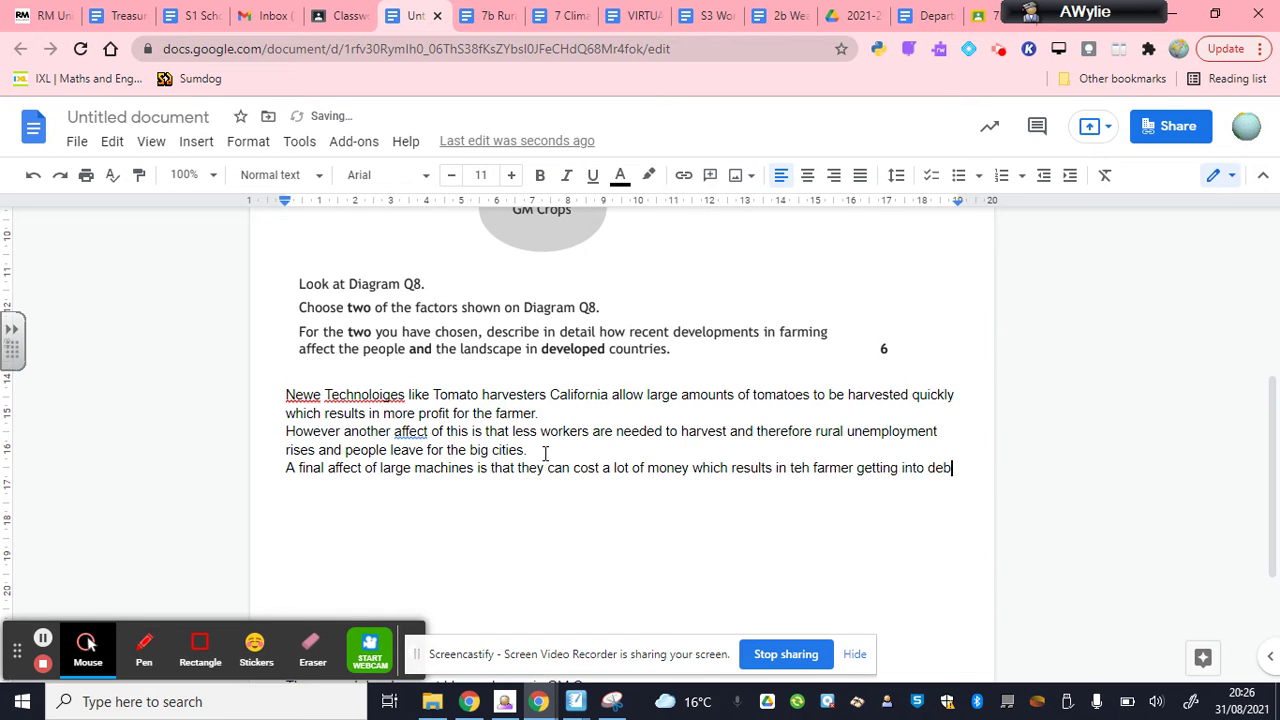
type("t and if he cannot re")
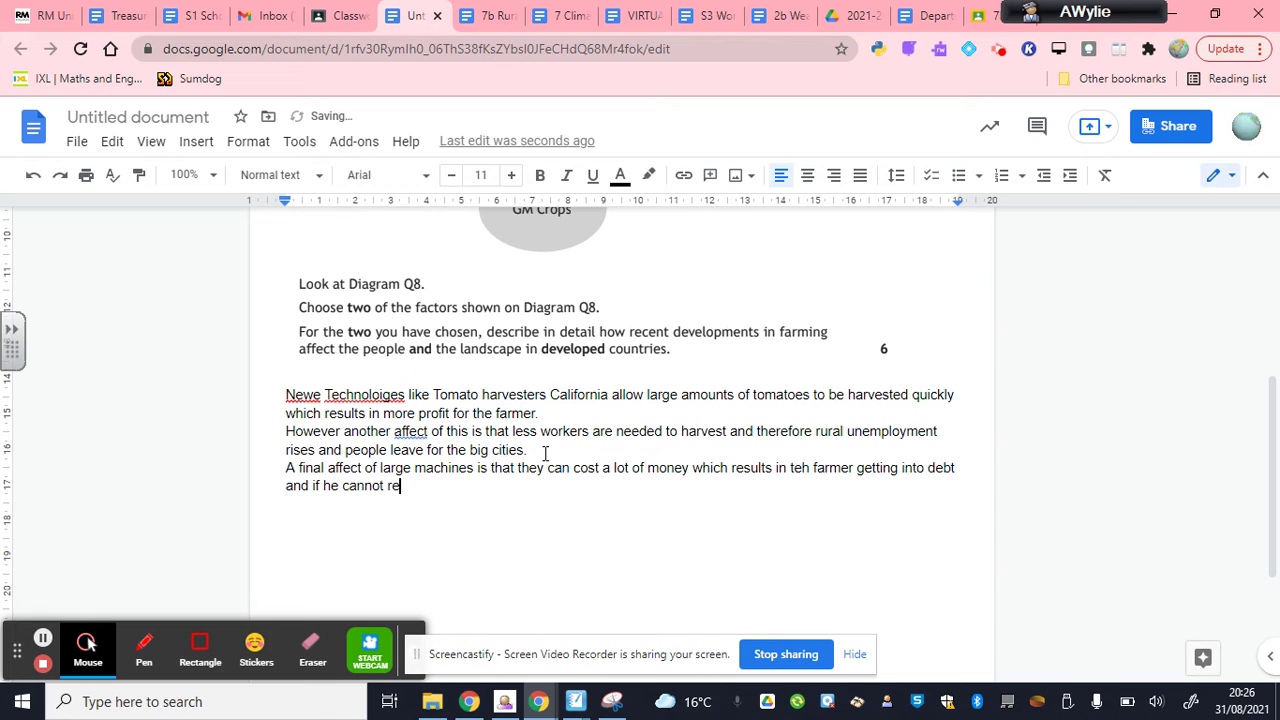
type("pay these ")
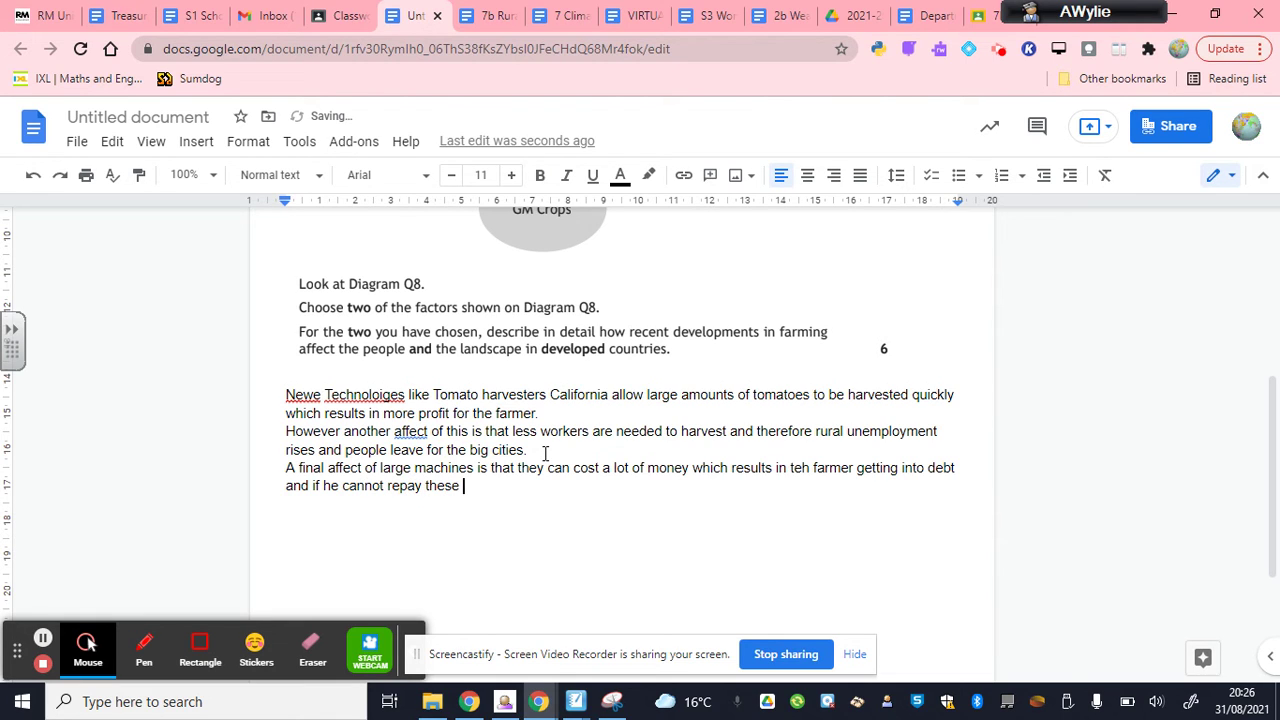
type("le")
key("BackSpace")
key("BackSpace")
type("loans")
type(" he")
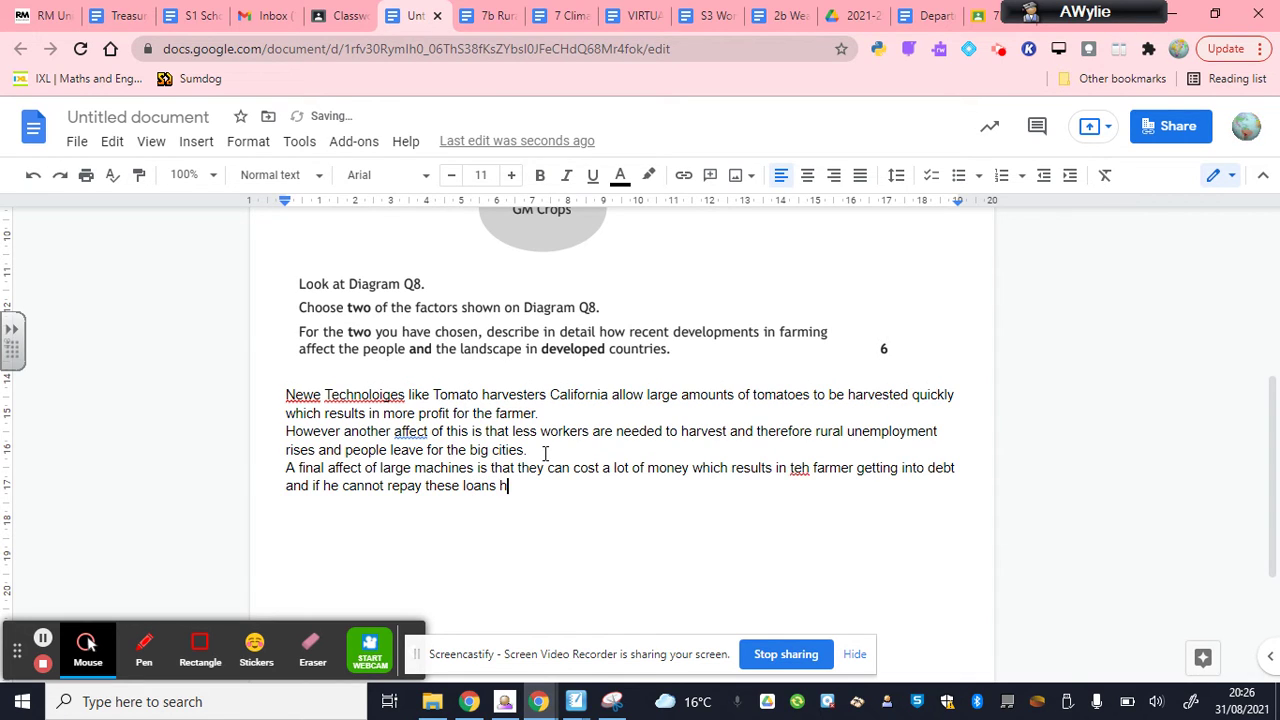
type(" may go bank ru")
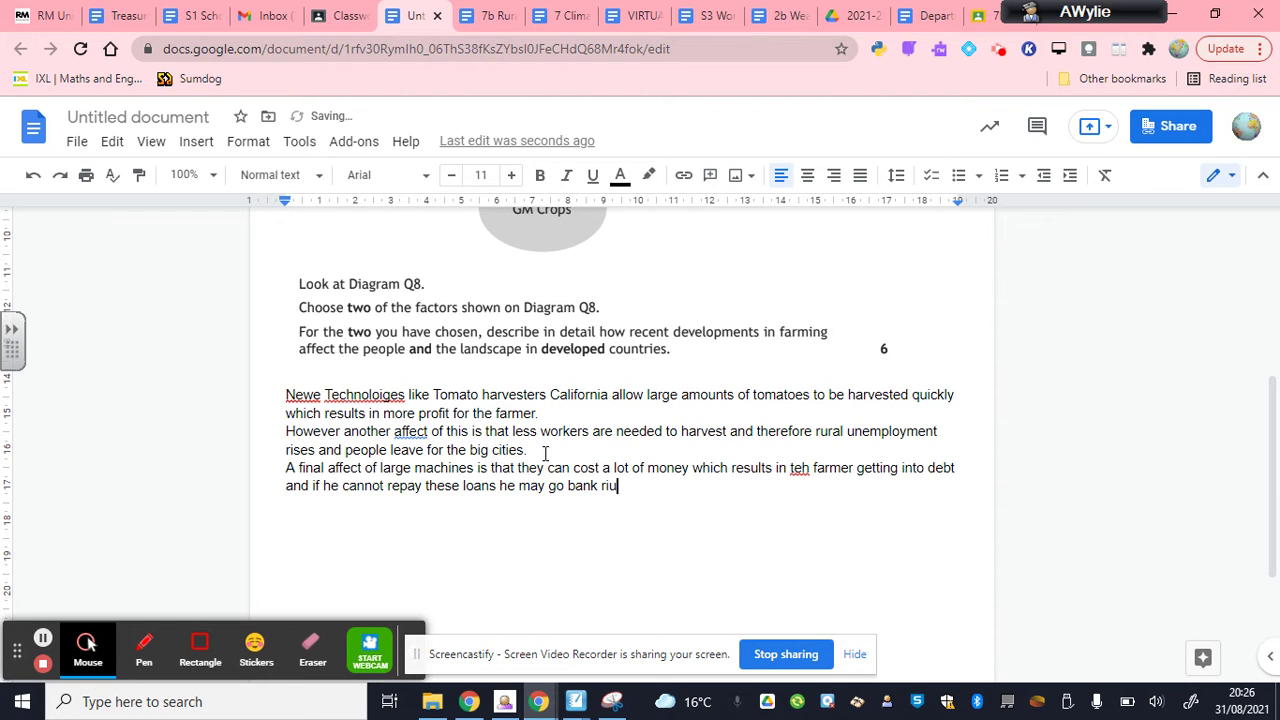
key("BackSpace")
type("upt.")
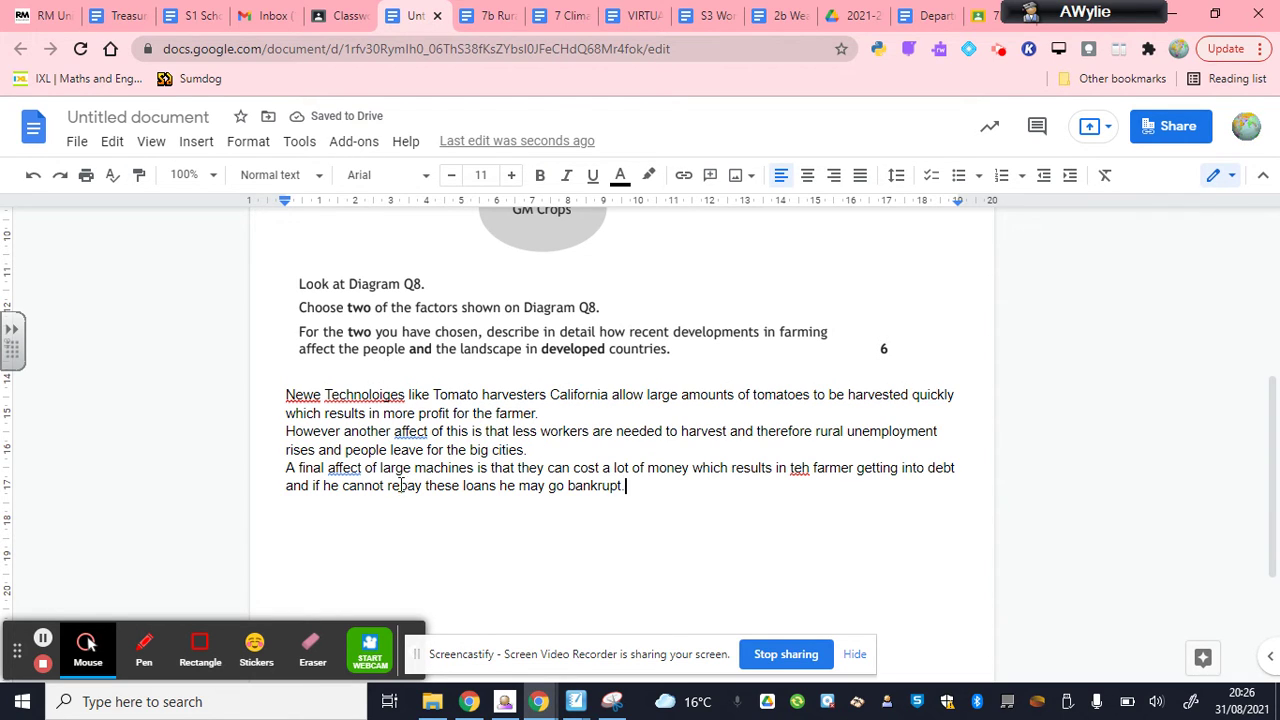
Correct "affect" to "effect" in the third and second points of the new technology answer
right_click(344, 468)
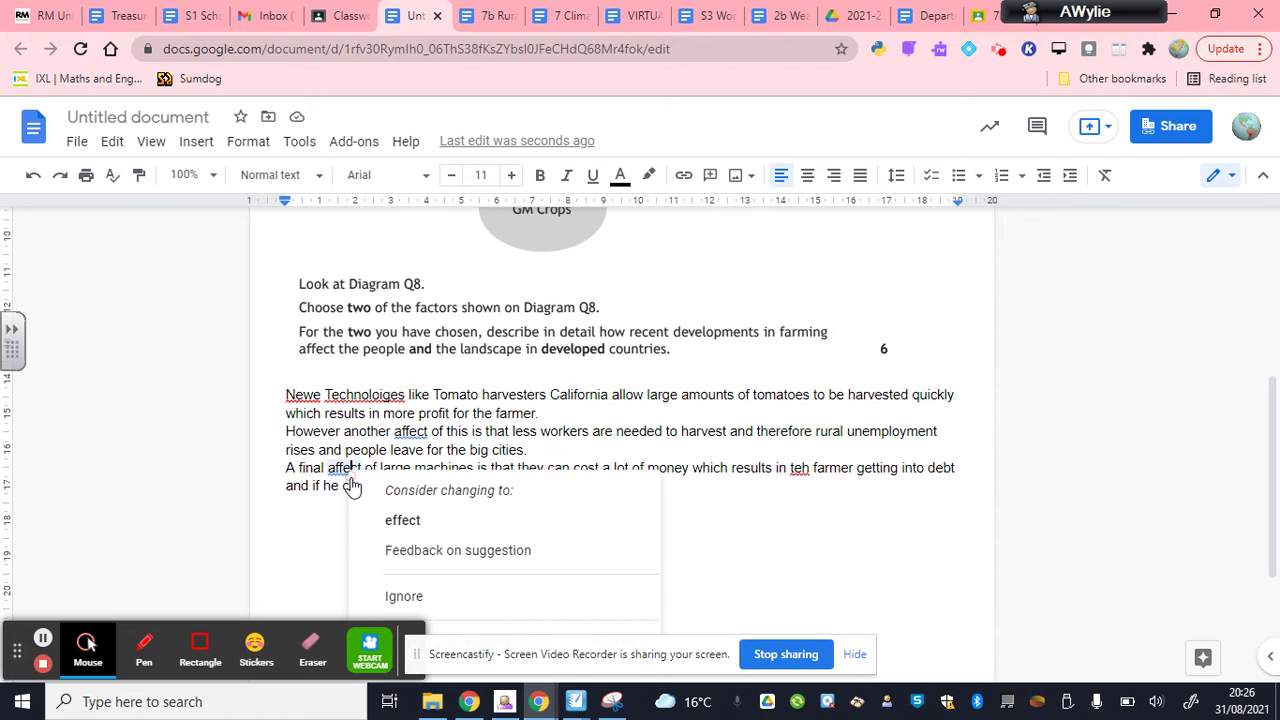
left_click(391, 520)
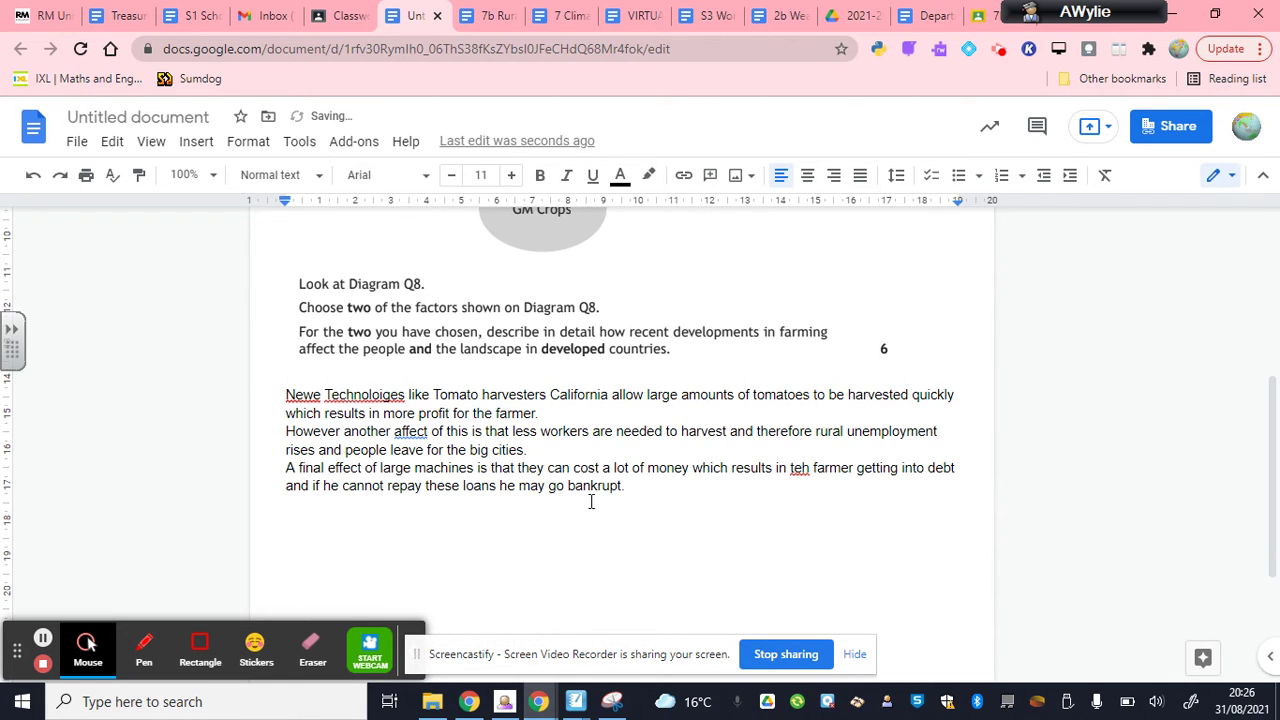
left_click(409, 432)
right_click(420, 437)
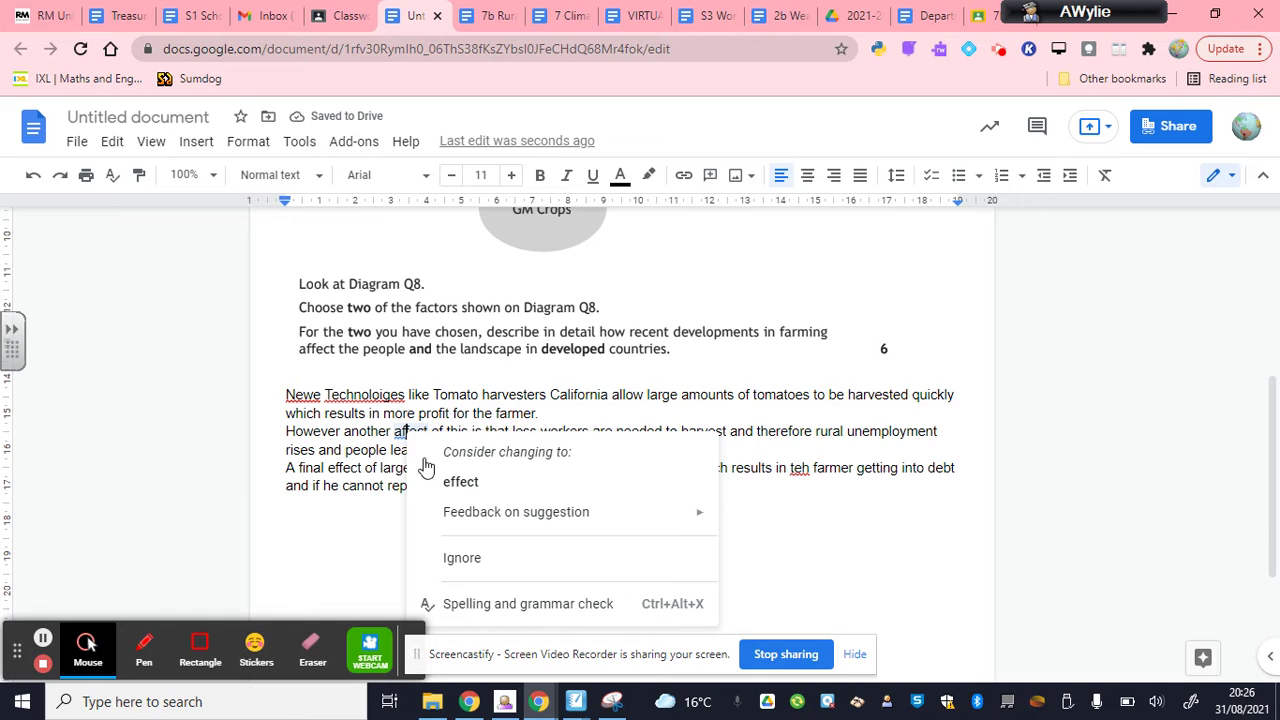
left_click(429, 480)
Correct the misspelled words in the new technology answer to "the", "Technologies" and "New" using the spelling suggestions
left_click(798, 476)
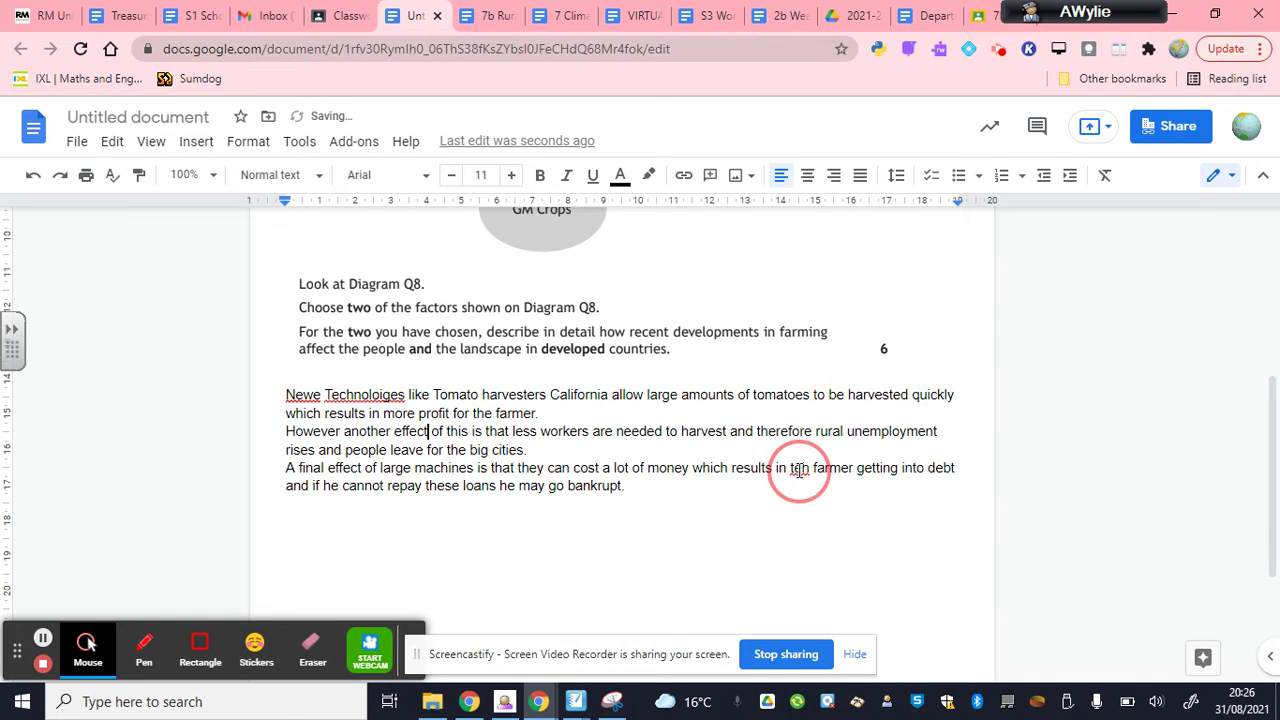
right_click(798, 476)
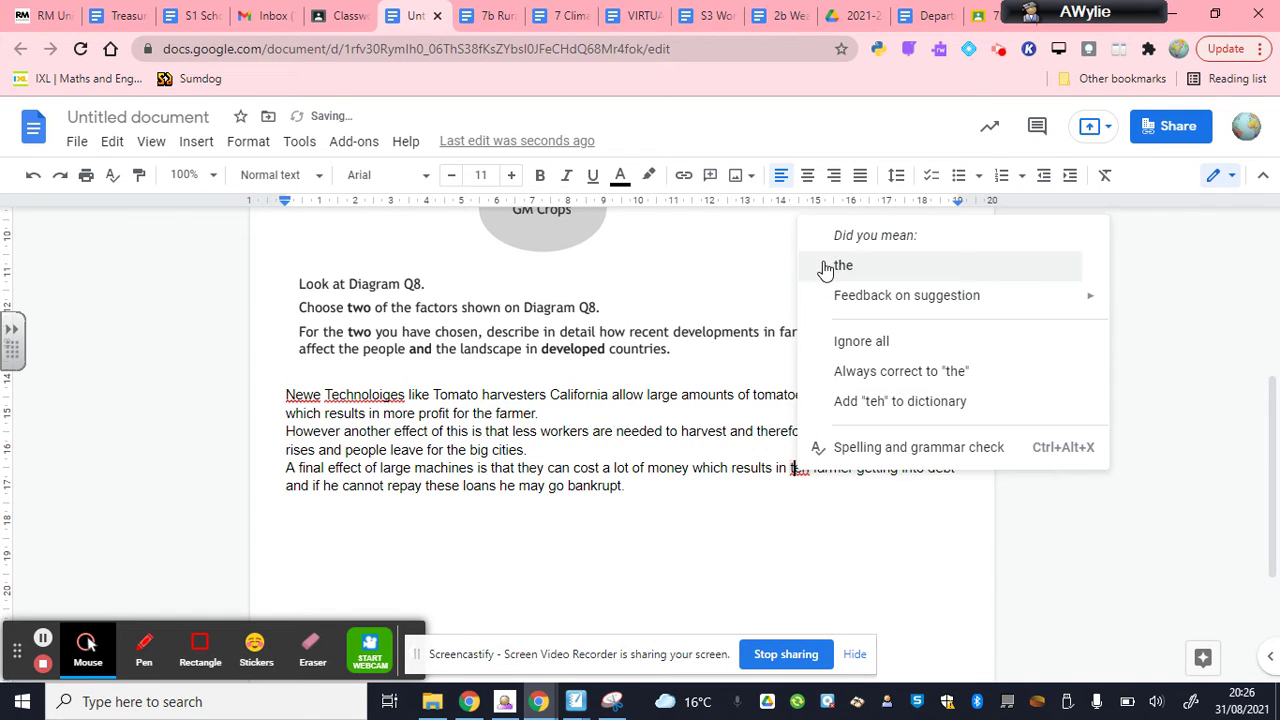
key("Return")
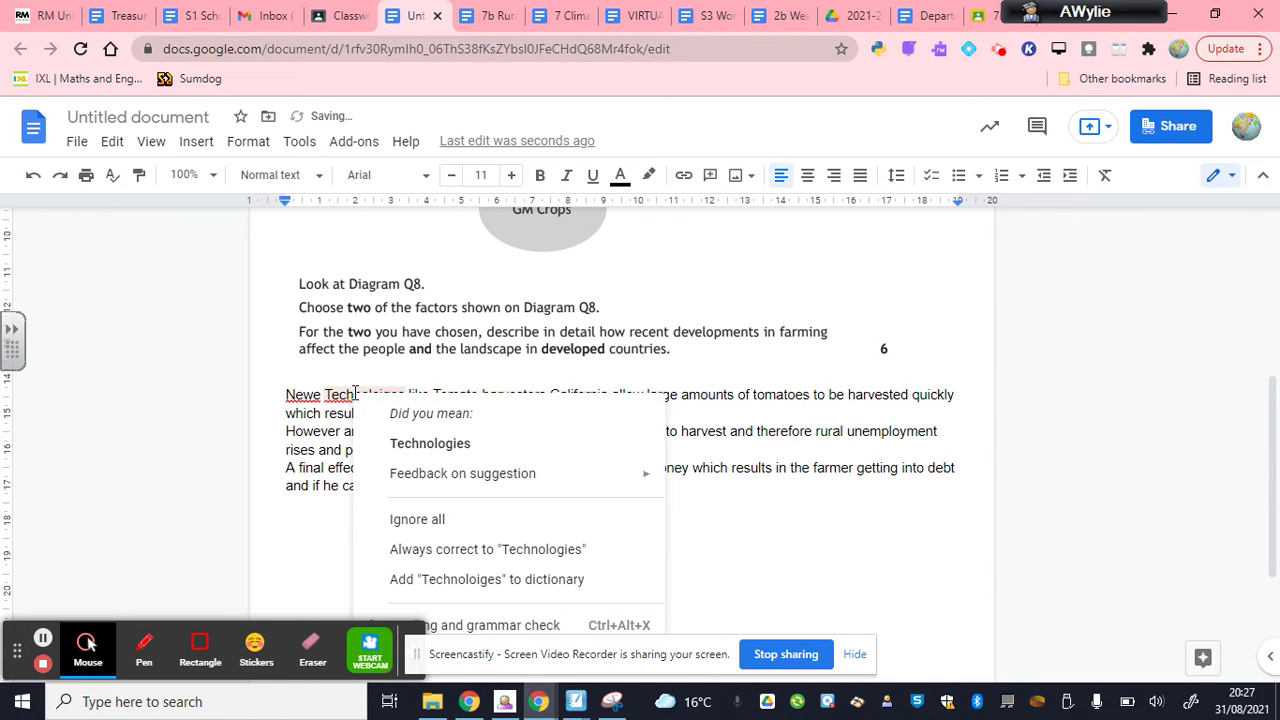
left_click(409, 443)
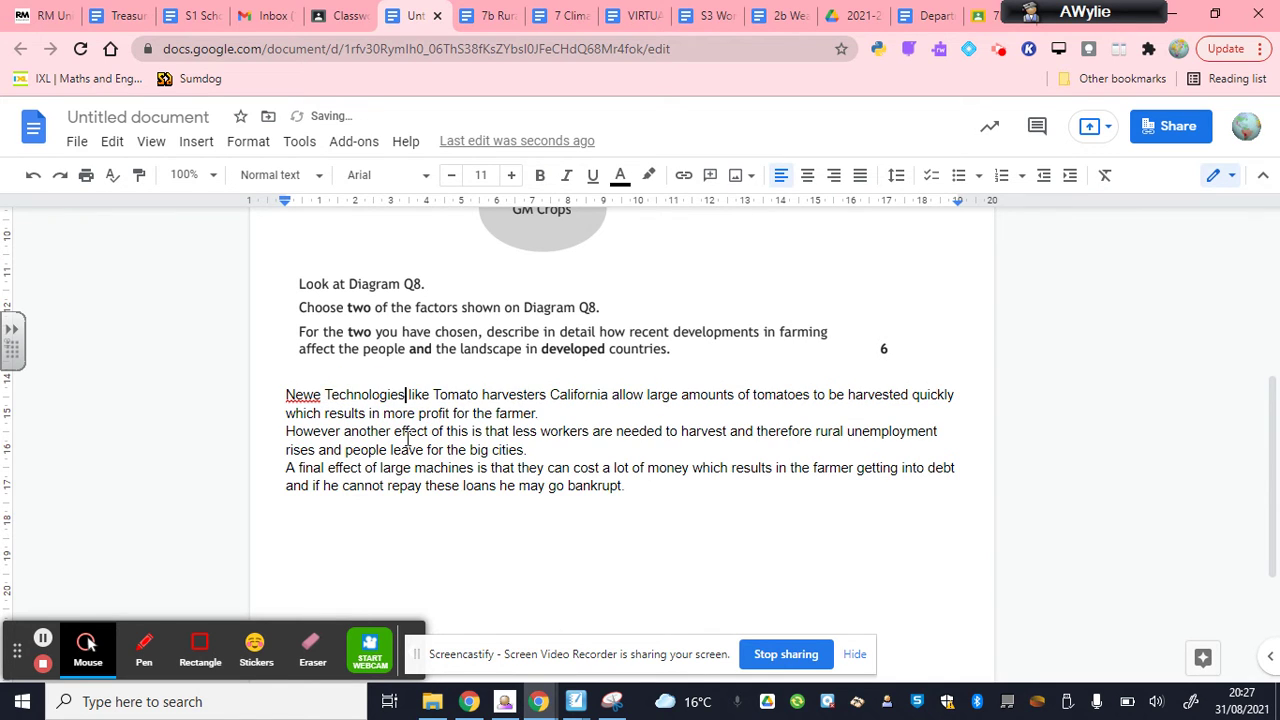
right_click(300, 398)
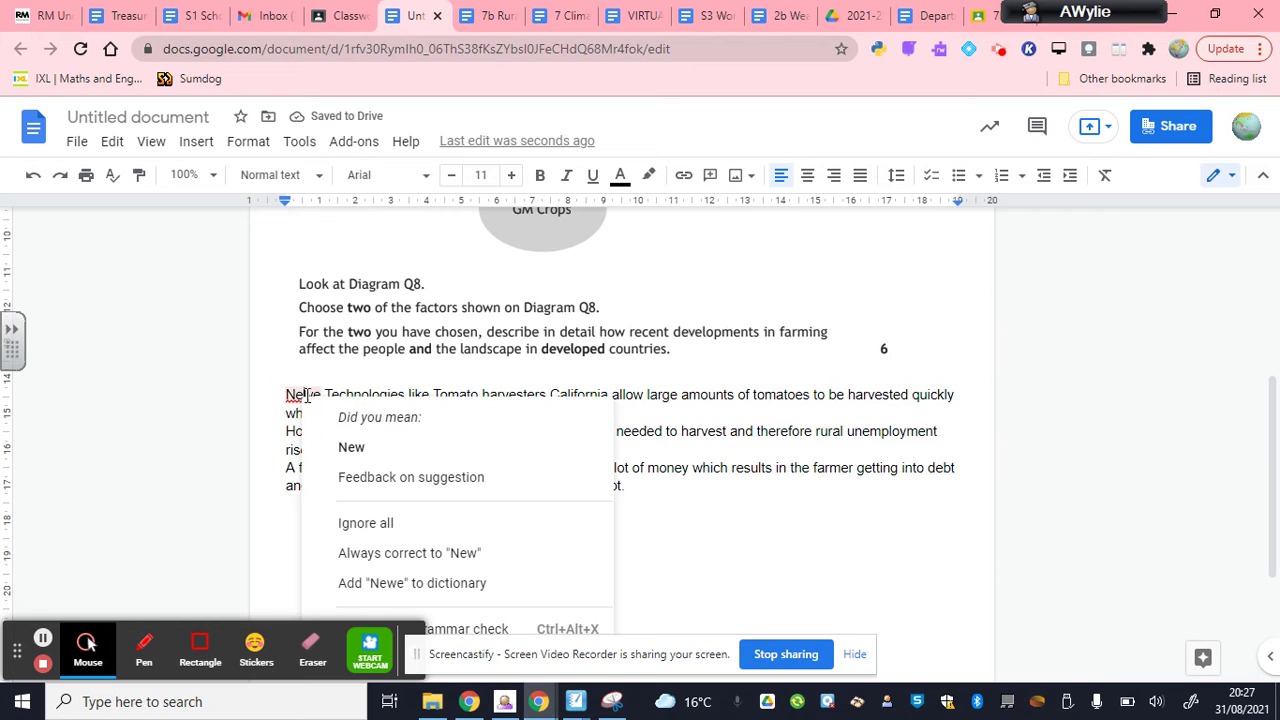
left_click(350, 448)
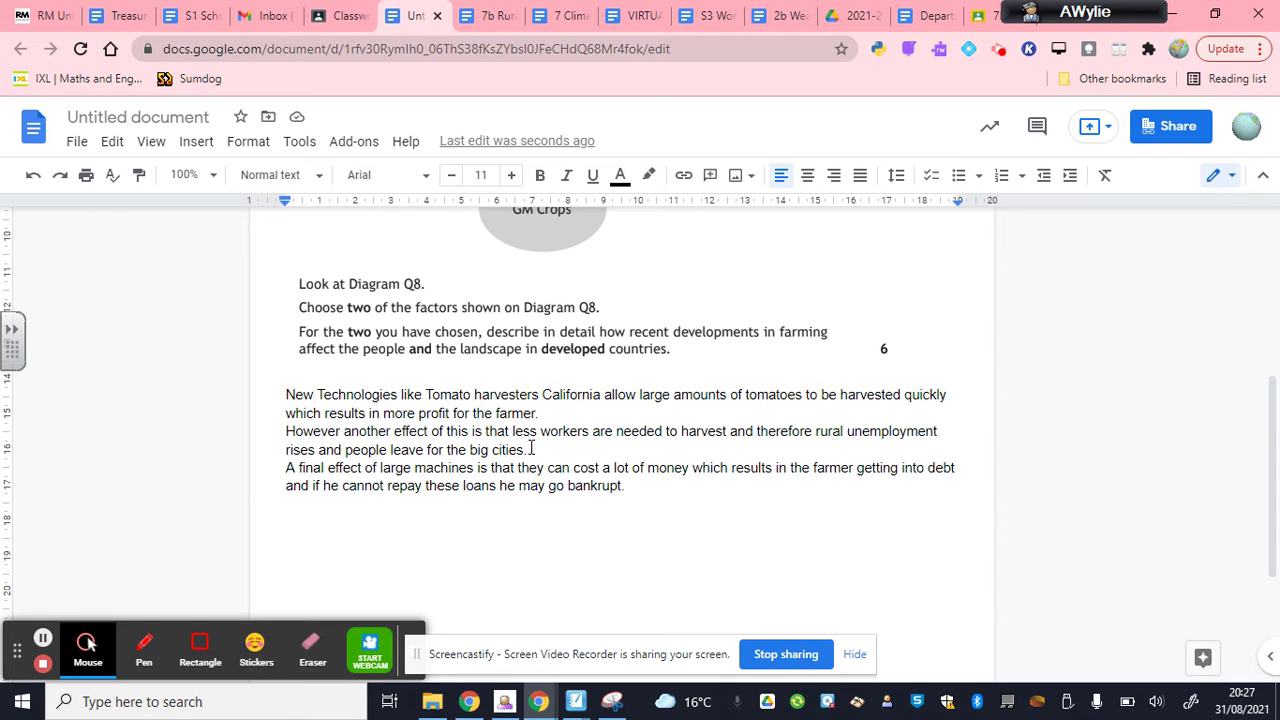
Delete the surplus blank lines after "bankrupt." so only one separates it from the GM Crops paragraph
left_click(633, 488)
key("Delete")
key("Delete")
key("Delete")
key("Delete")
key("Delete")
key("Delete")
key("Delete")
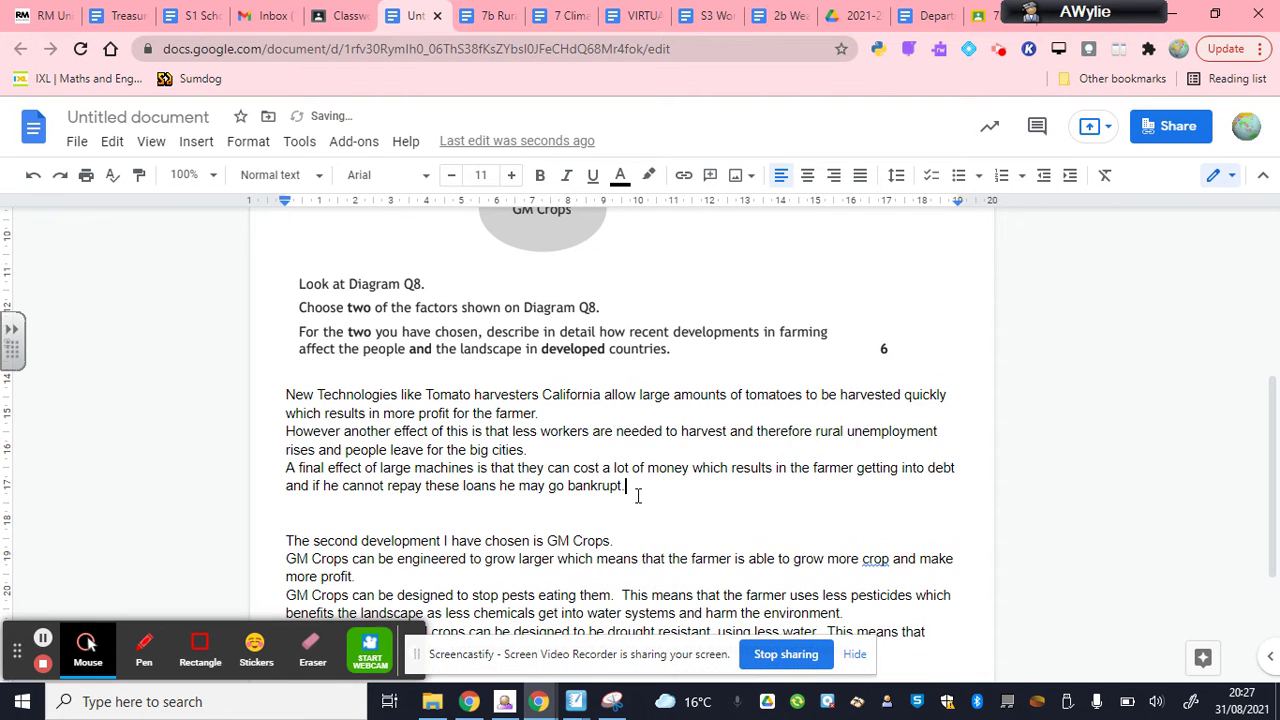
key("Delete")
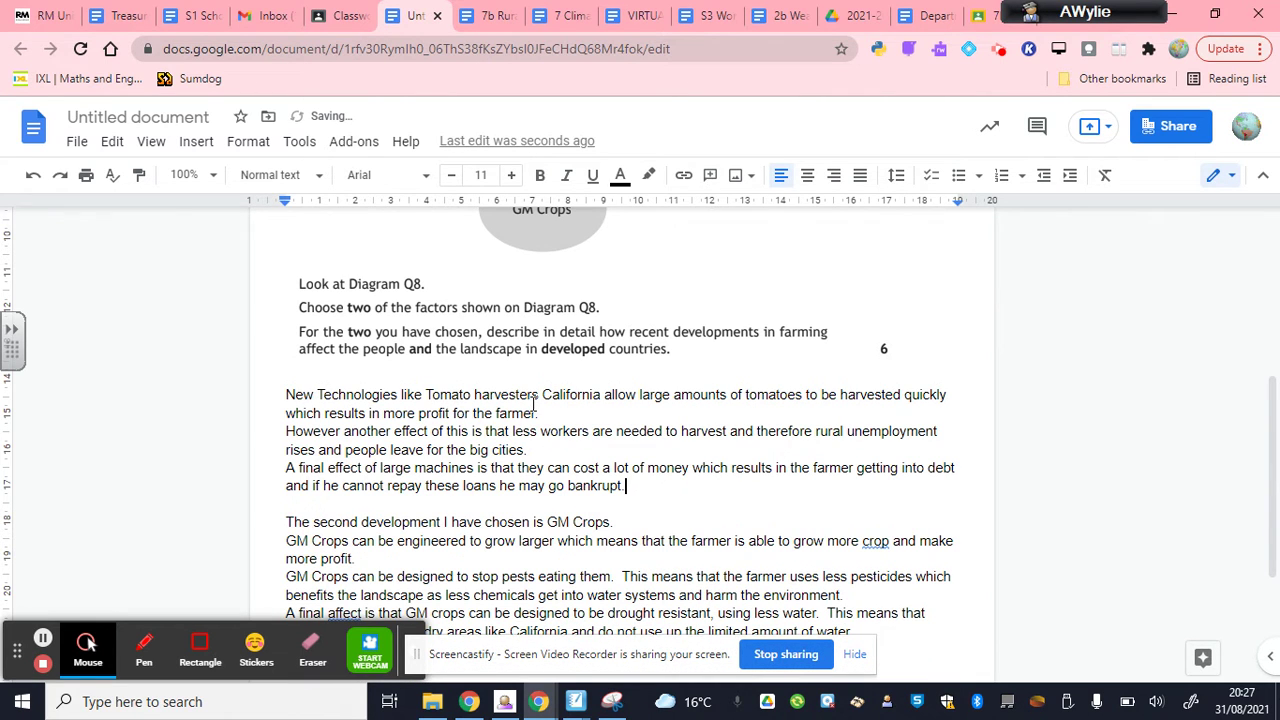
Review the new technology and GM Crops paragraphs against Diagram Q8, checking the California examples and the points on people and landscape
scroll(536, 405, "up", 2)
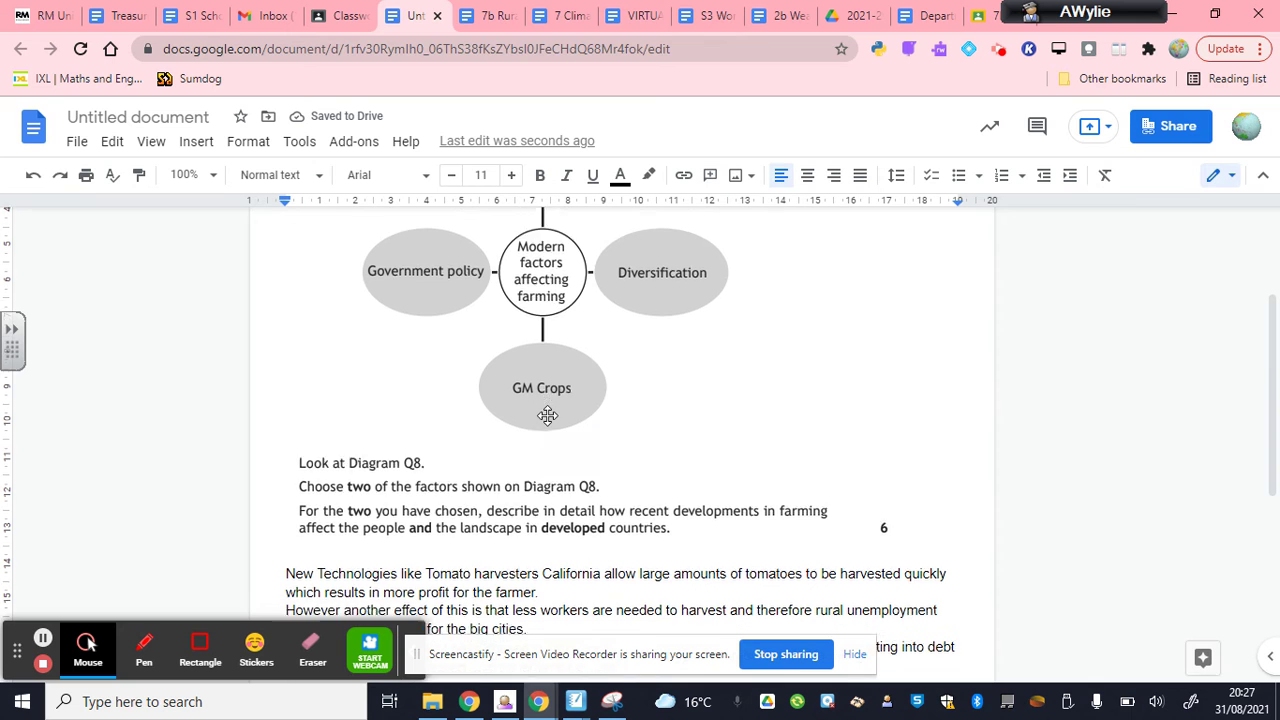
scroll(547, 415, "down", 3)
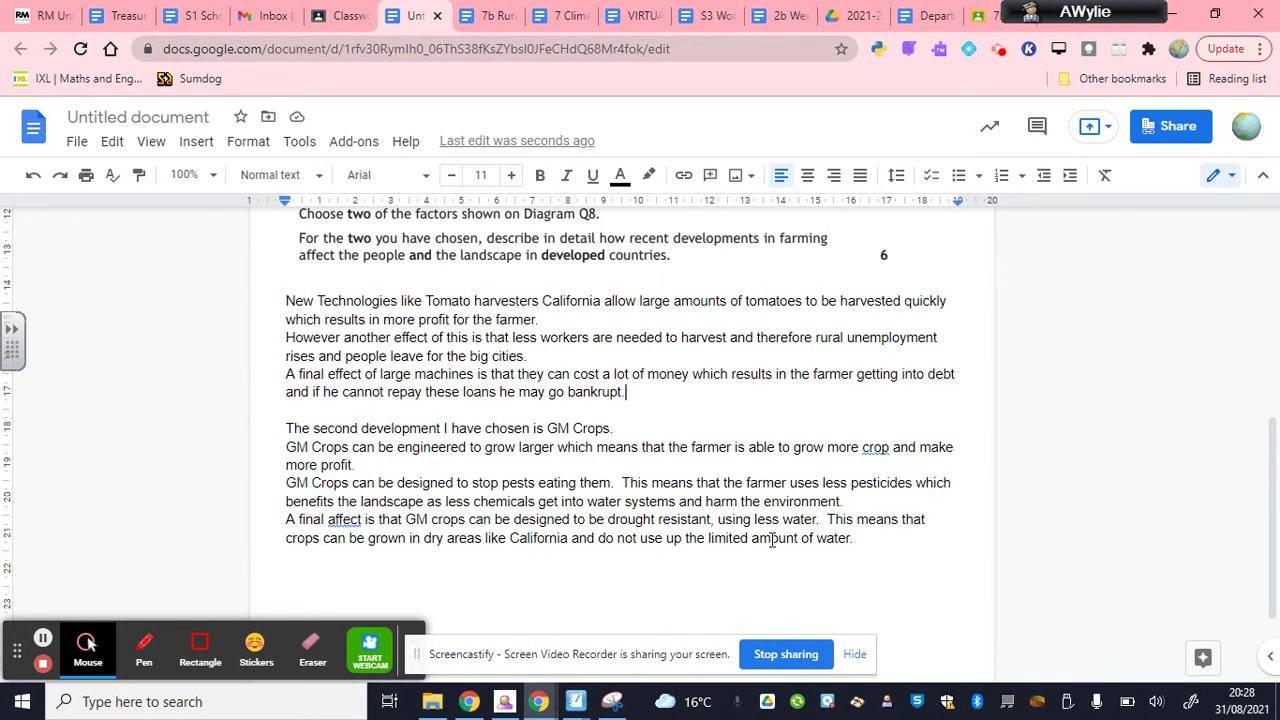
left_click(859, 539)
left_click(543, 301)
double_click(592, 304)
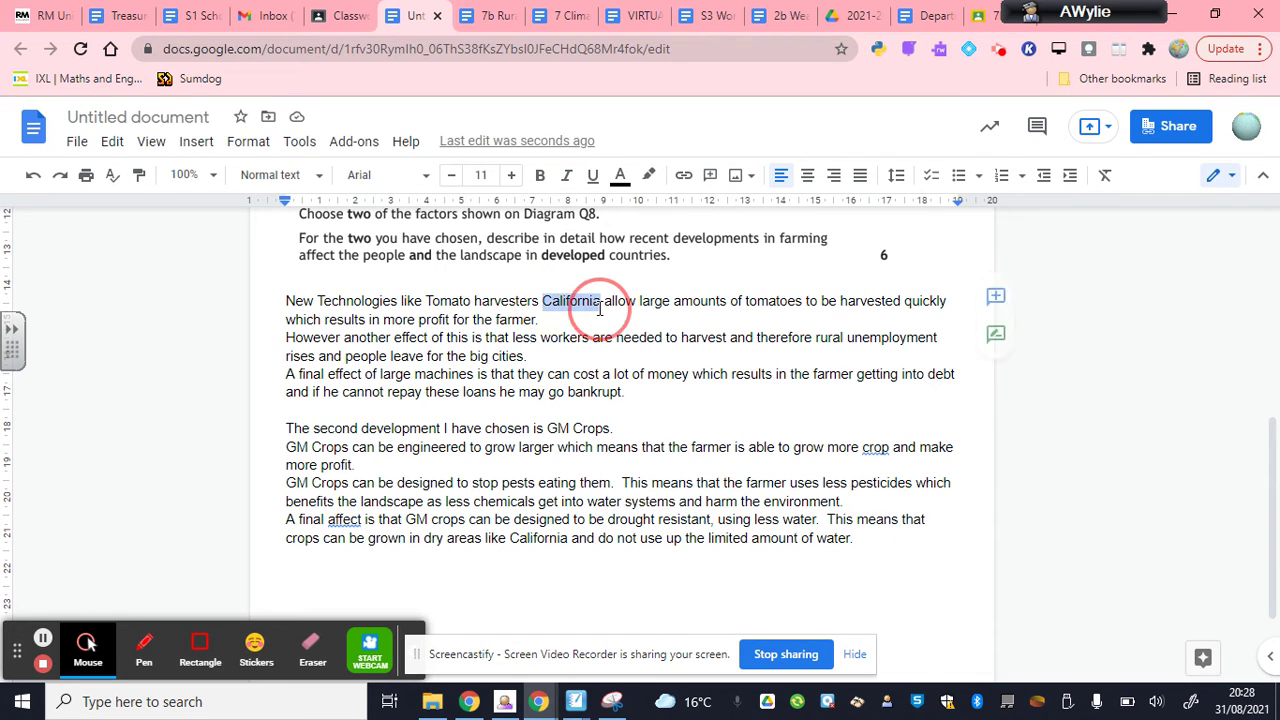
left_click(535, 540)
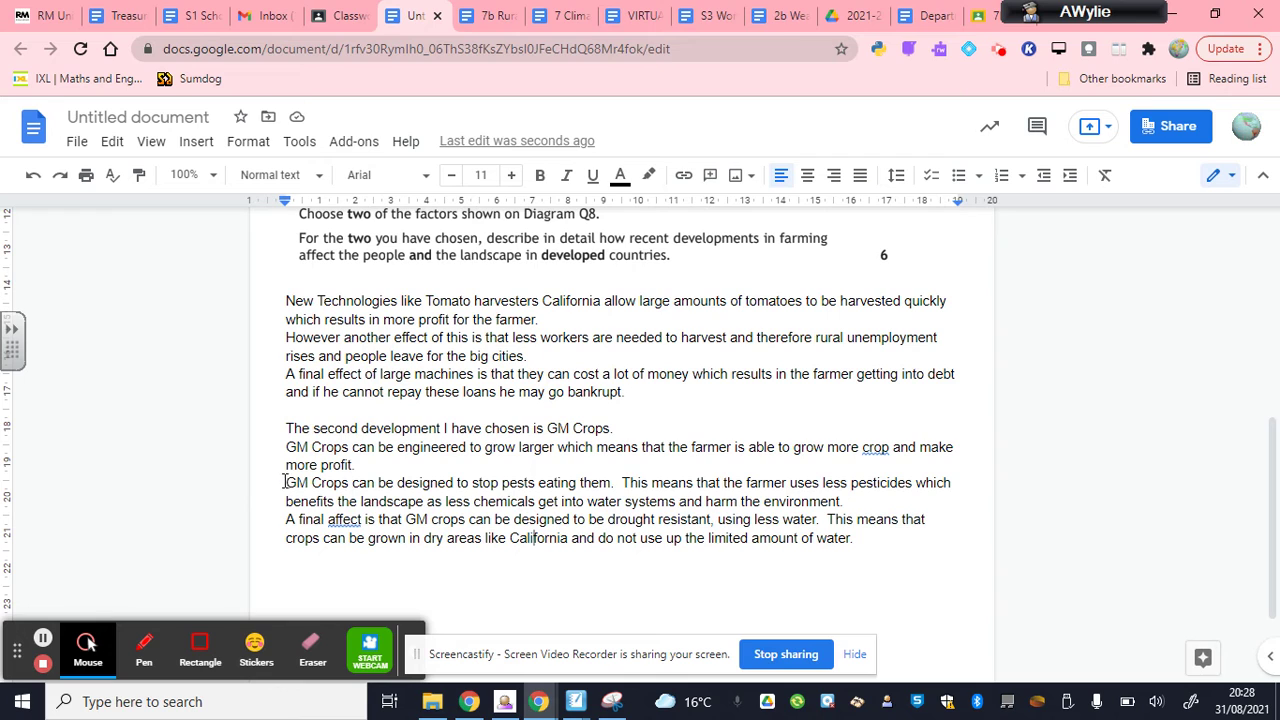
left_click_drag(286, 484, 297, 484)
left_click_drag(533, 519, 857, 511)
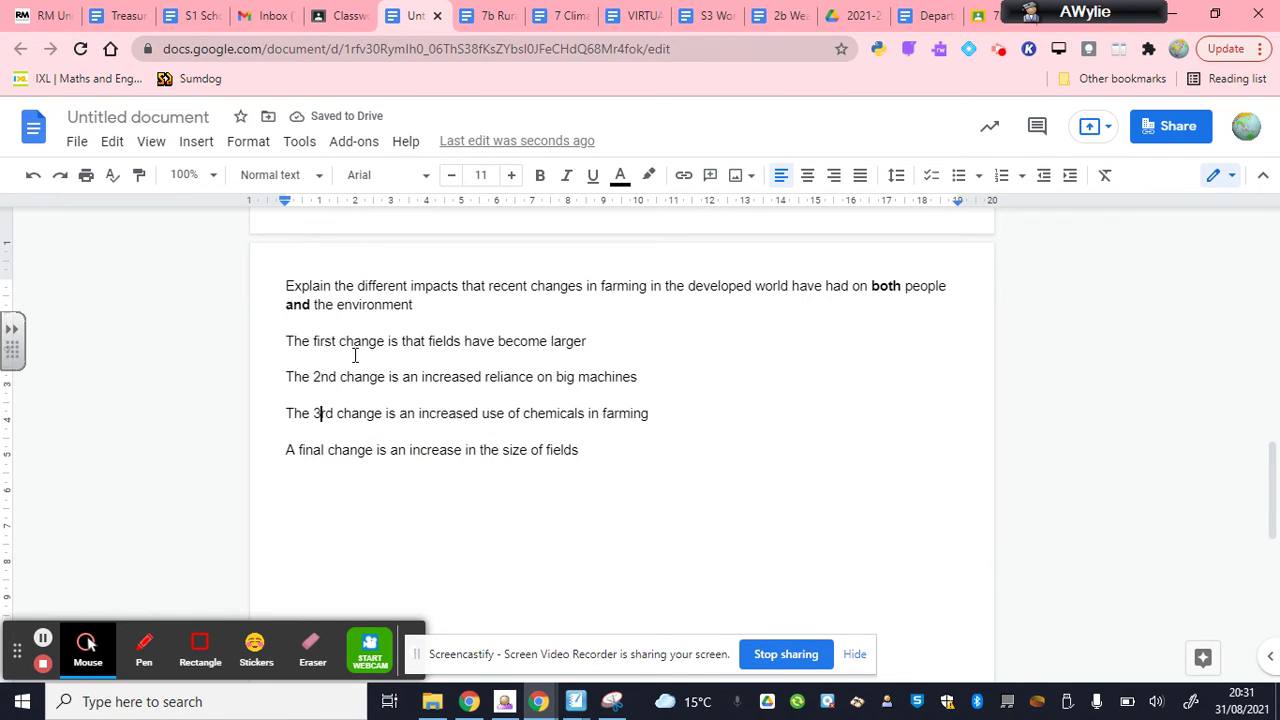
Format the four change statements below the "Explain the different impacts" question as a bulleted list
left_click(331, 287)
double_click(297, 286)
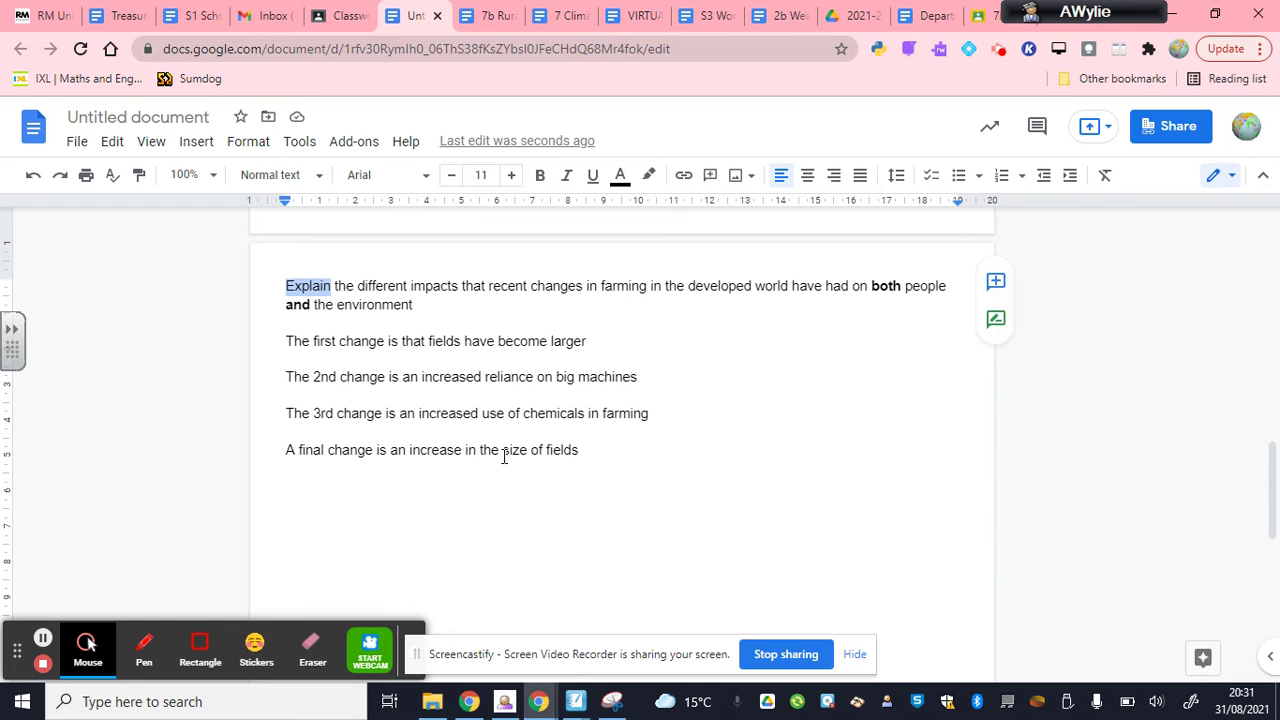
left_click(282, 341)
key("ctrl+shift+End")
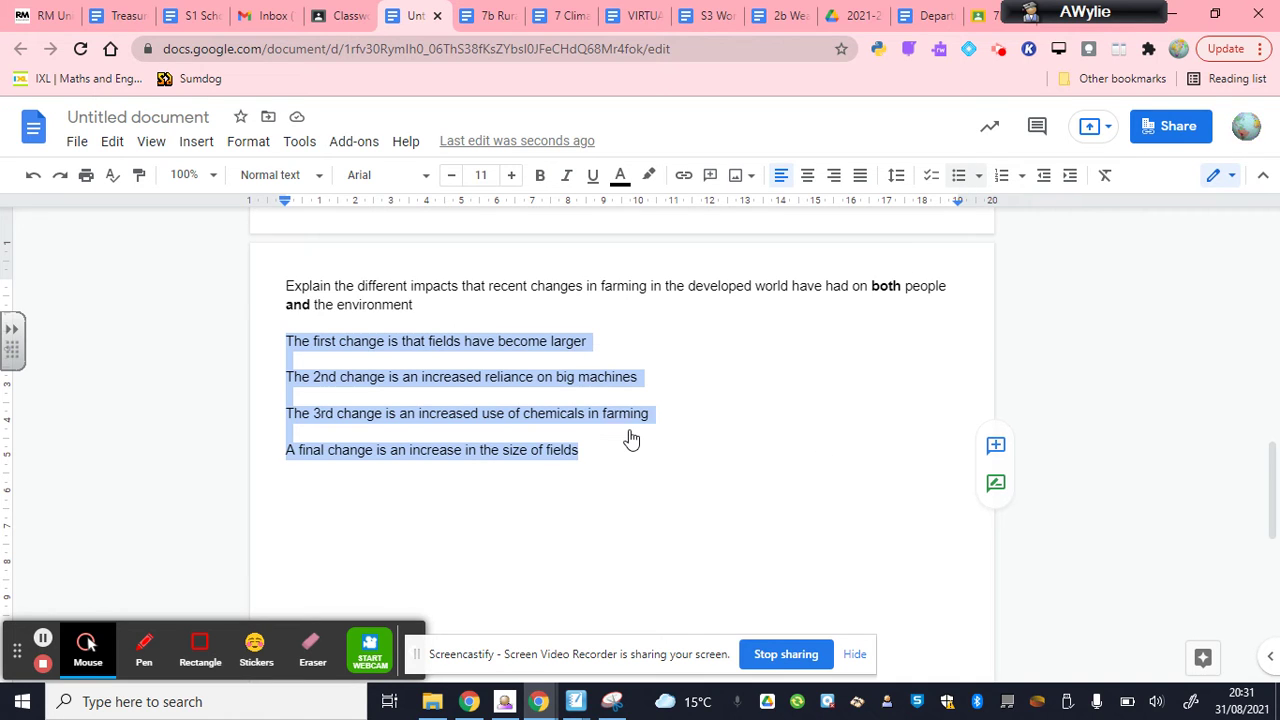
key("ctrl+shift+8")
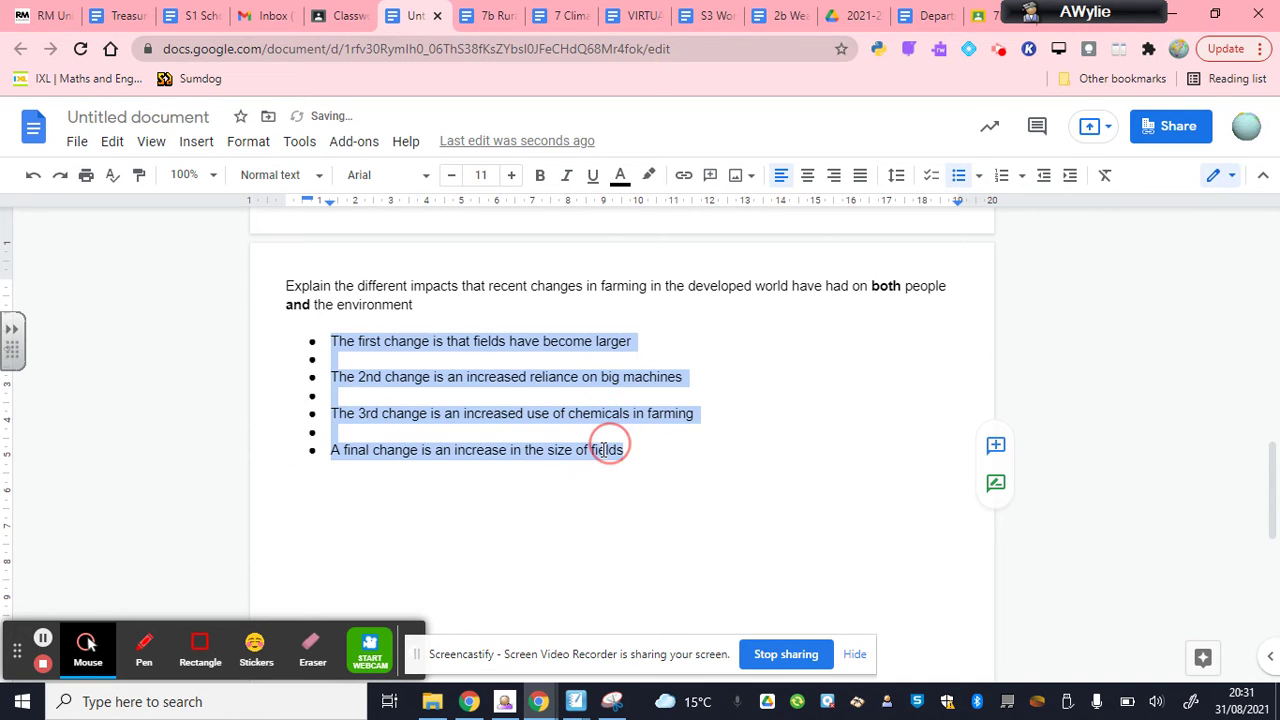
Remove the bullets from the three blank lines between the change statements
left_click(350, 432)
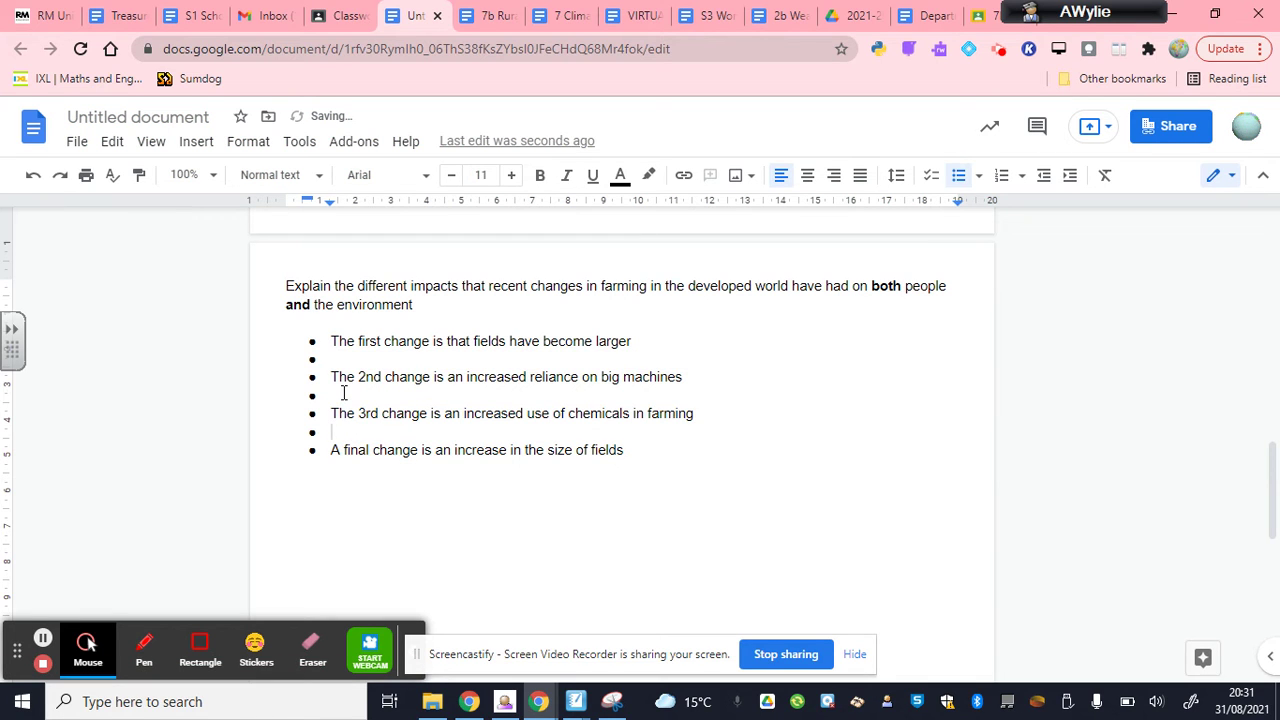
key("BackSpace")
left_click(343, 393)
key("BackSpace")
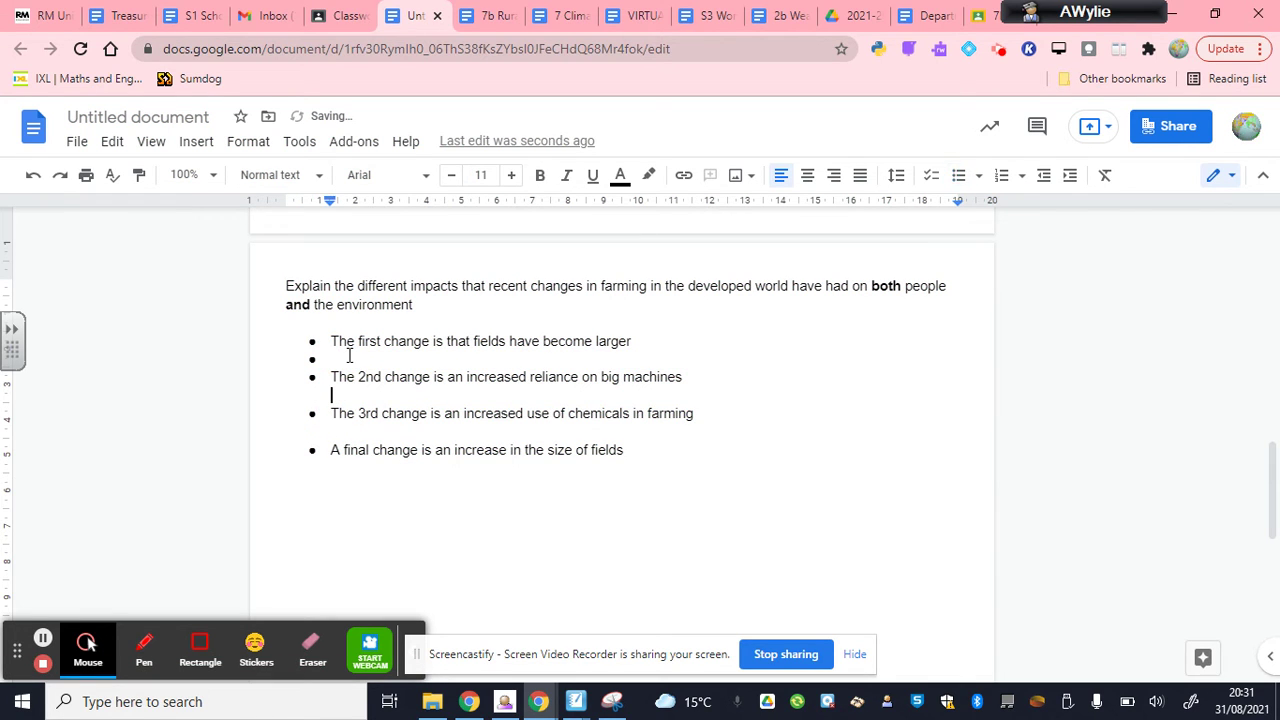
left_click(349, 356)
key("BackSpace")
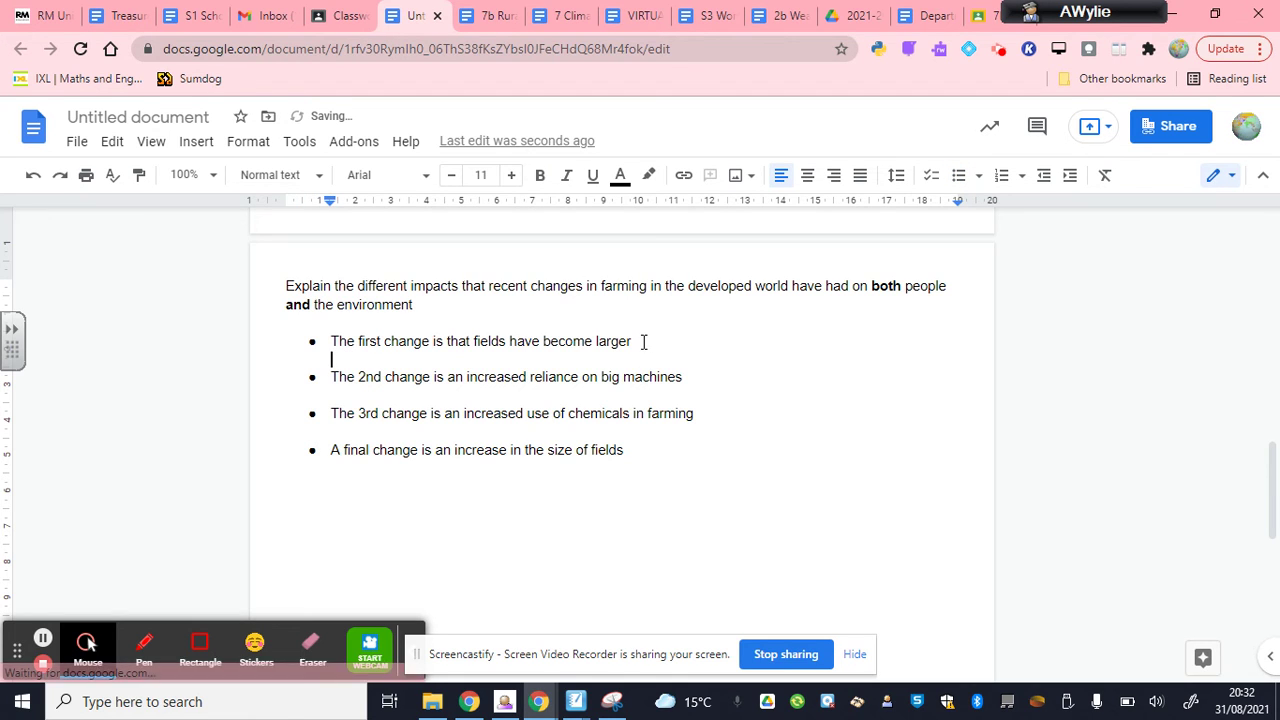
Delete the final bullet's text "A final change is an increase in the size of fields", keeping the empty bullet
key("shift+Left")
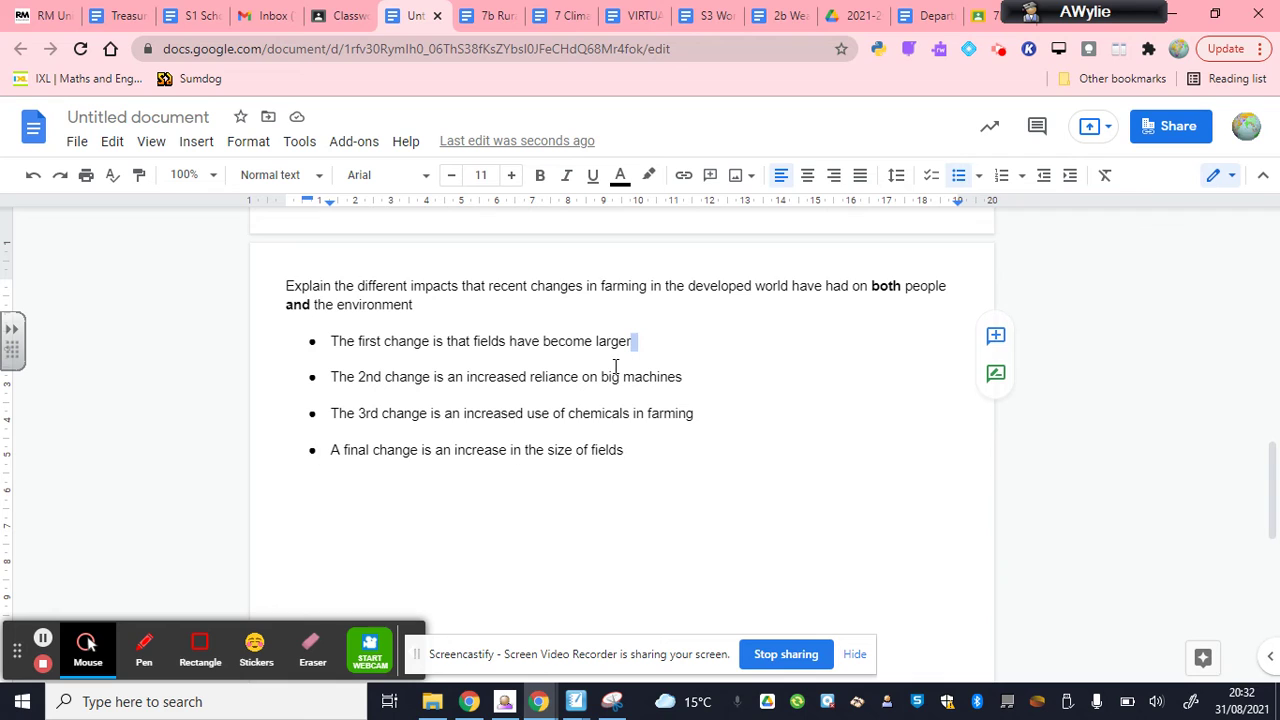
left_click(636, 340)
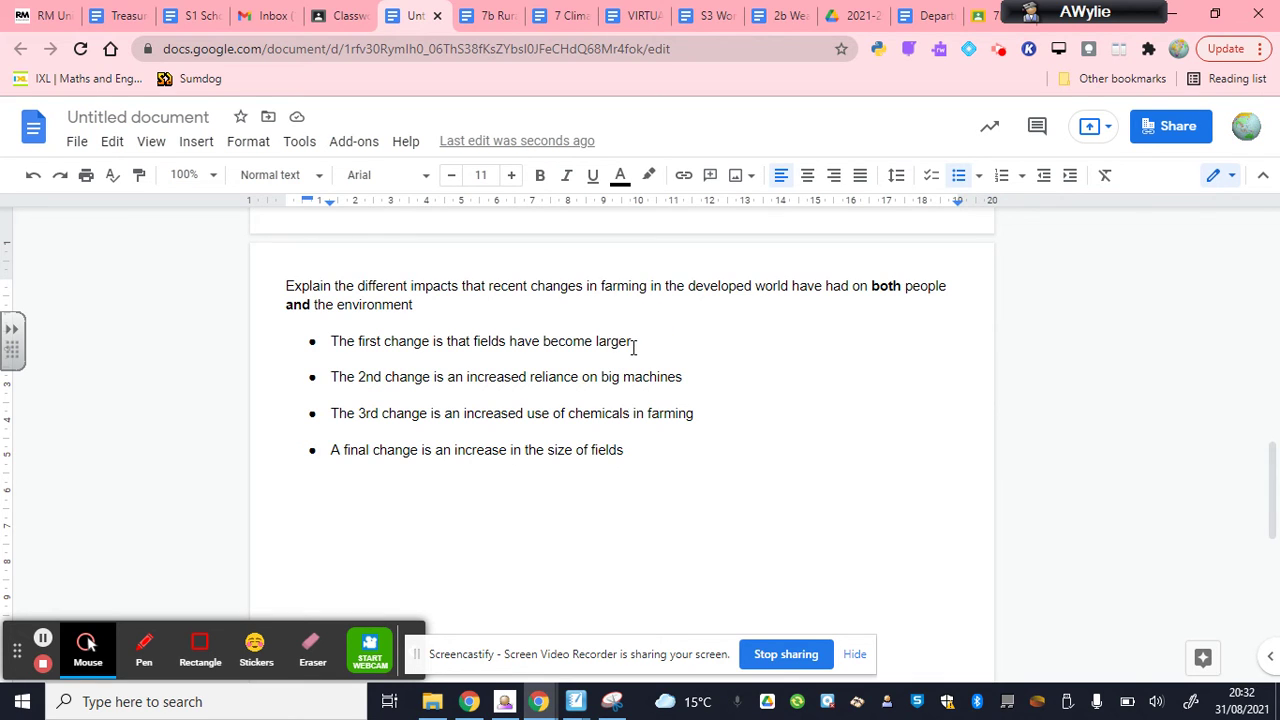
double_click(628, 451)
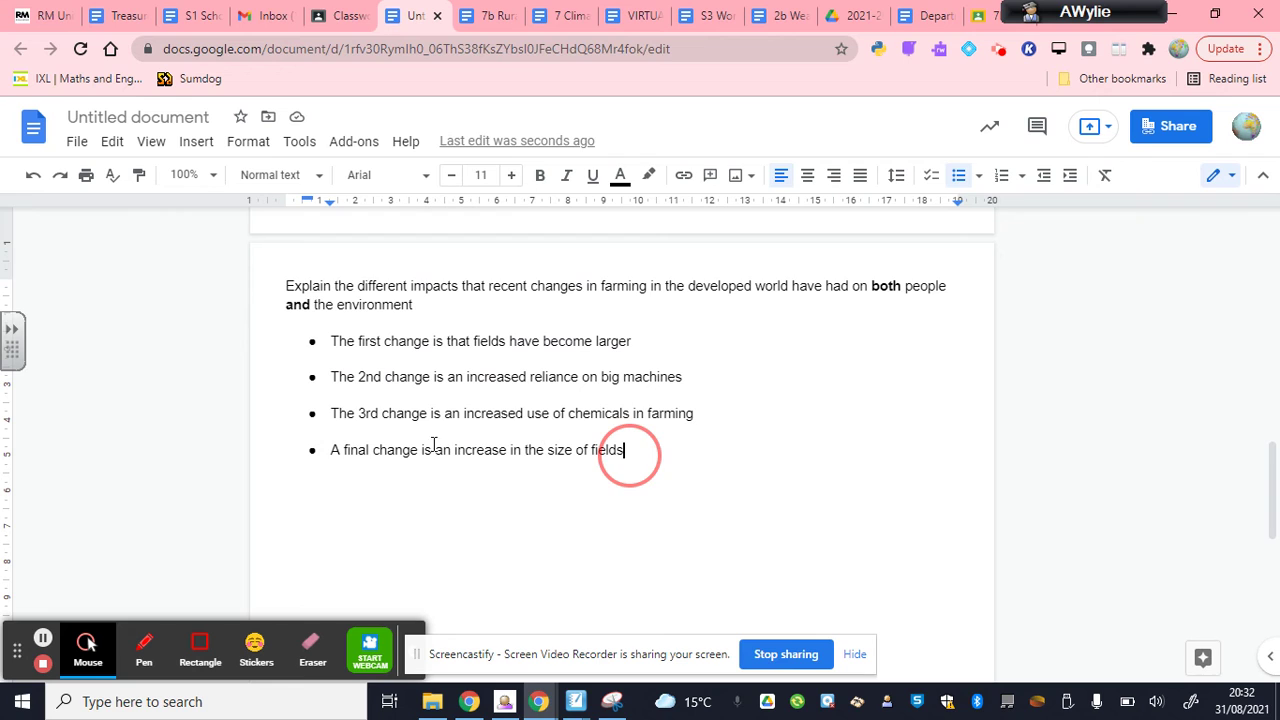
left_click(331, 451, "shift")
key("BackSpace")
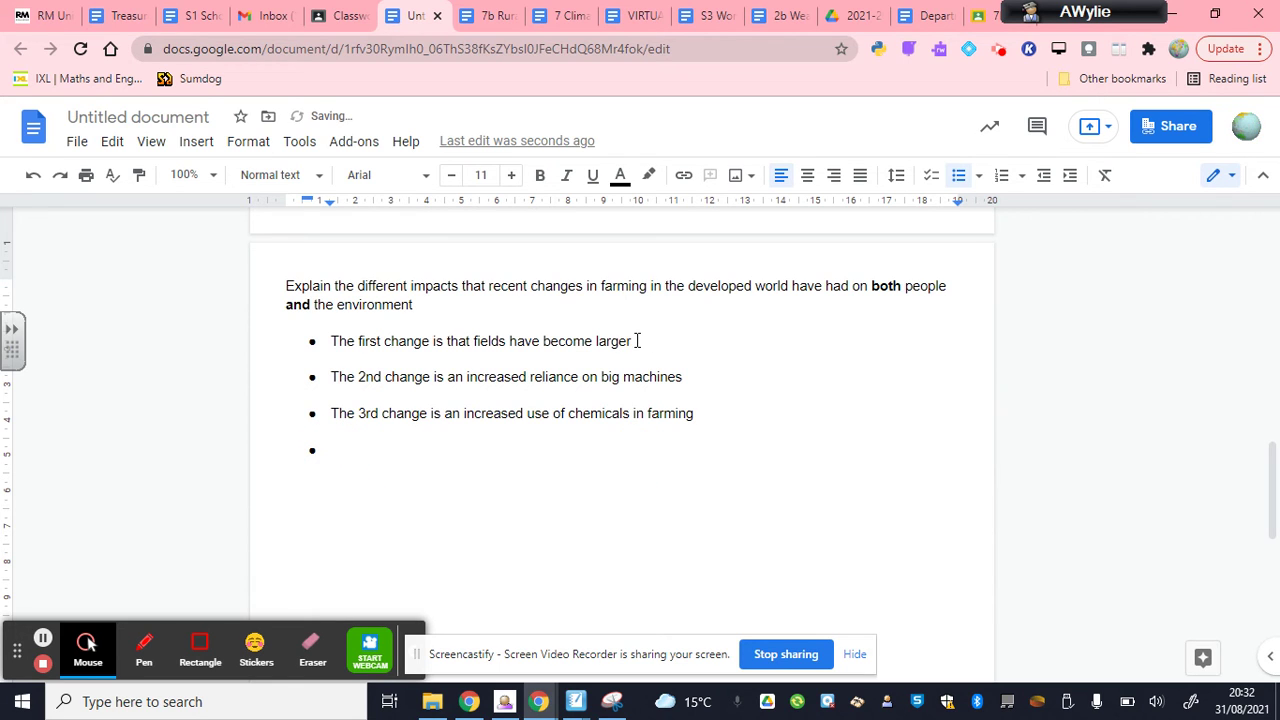
Extend the first bullet with ", this means that hedgerows have been torn down which results in a loss animal habitat."
left_click(633, 341)
type("this means that ")
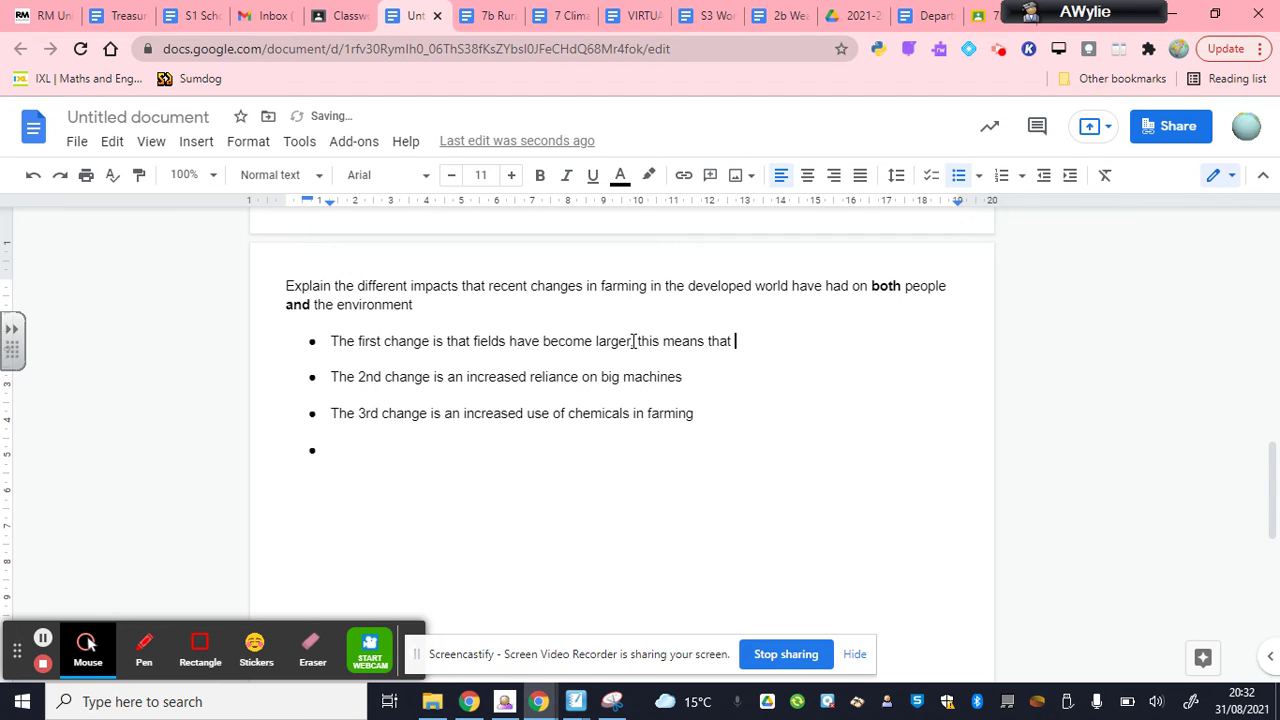
type("hedgerows ha")
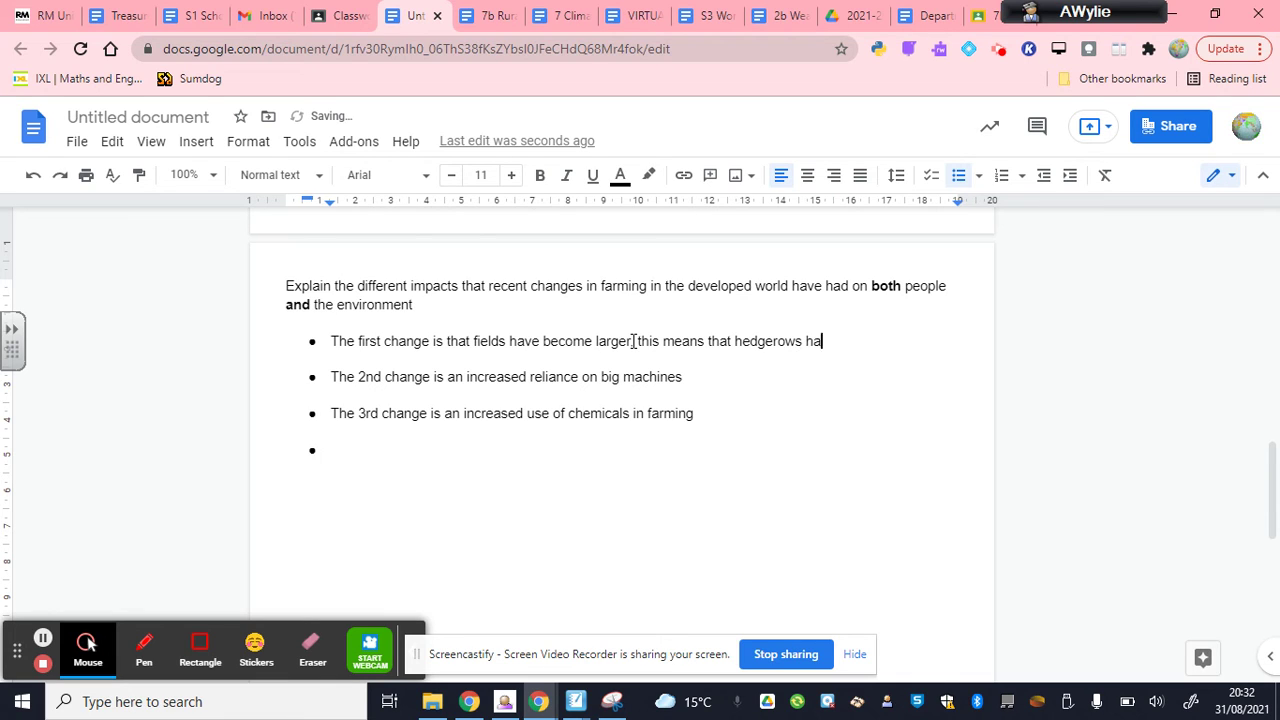
type("ve been torn down")
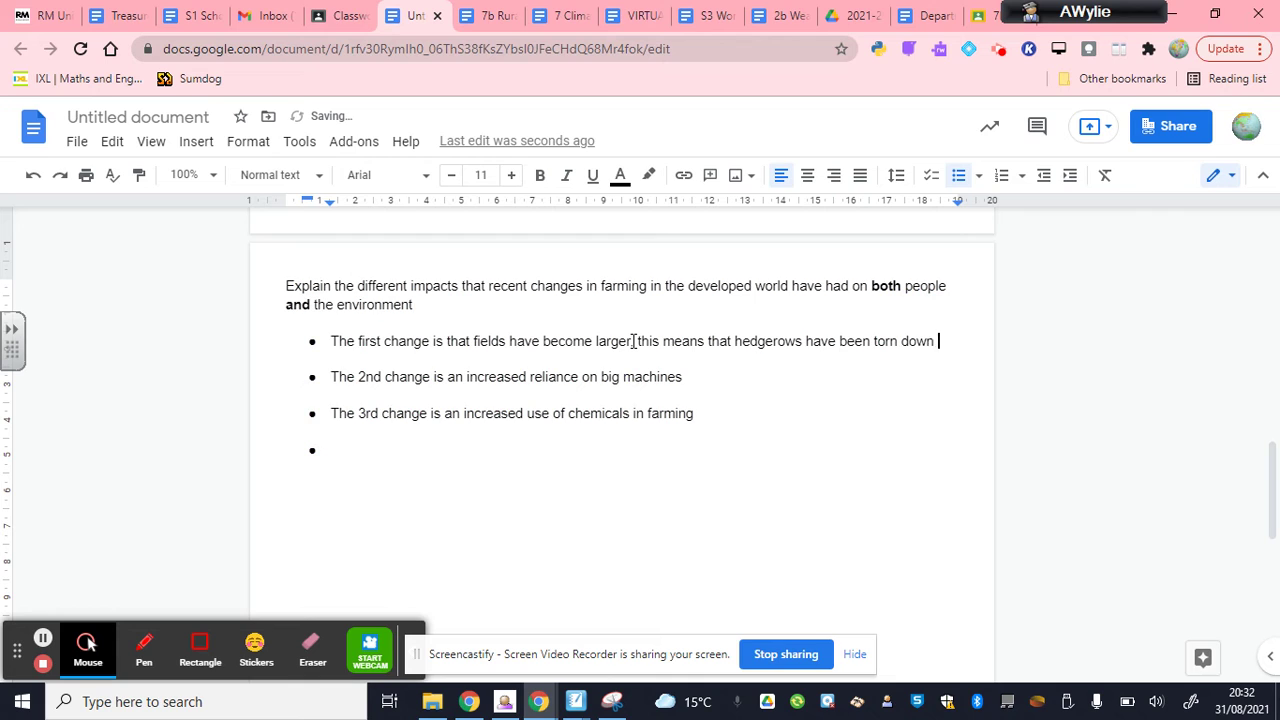
type(" which results ")
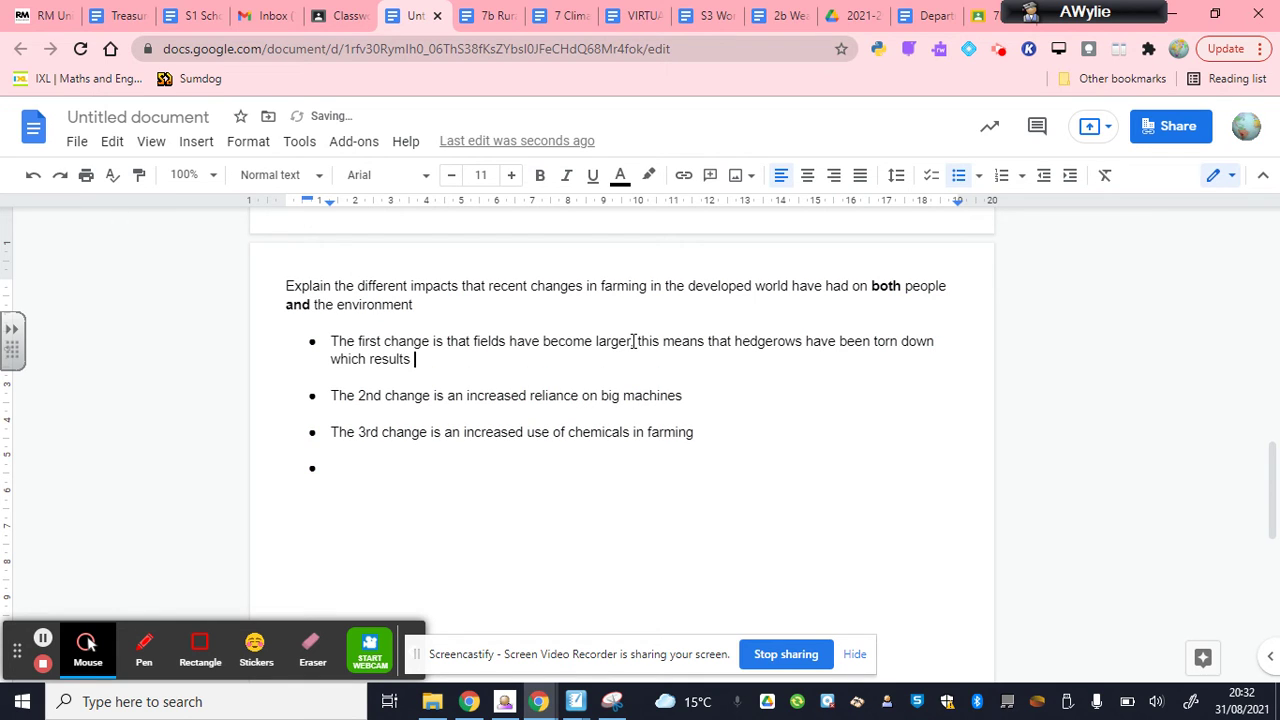
type("in a lost")
key("BackSpace")
type("s anim")
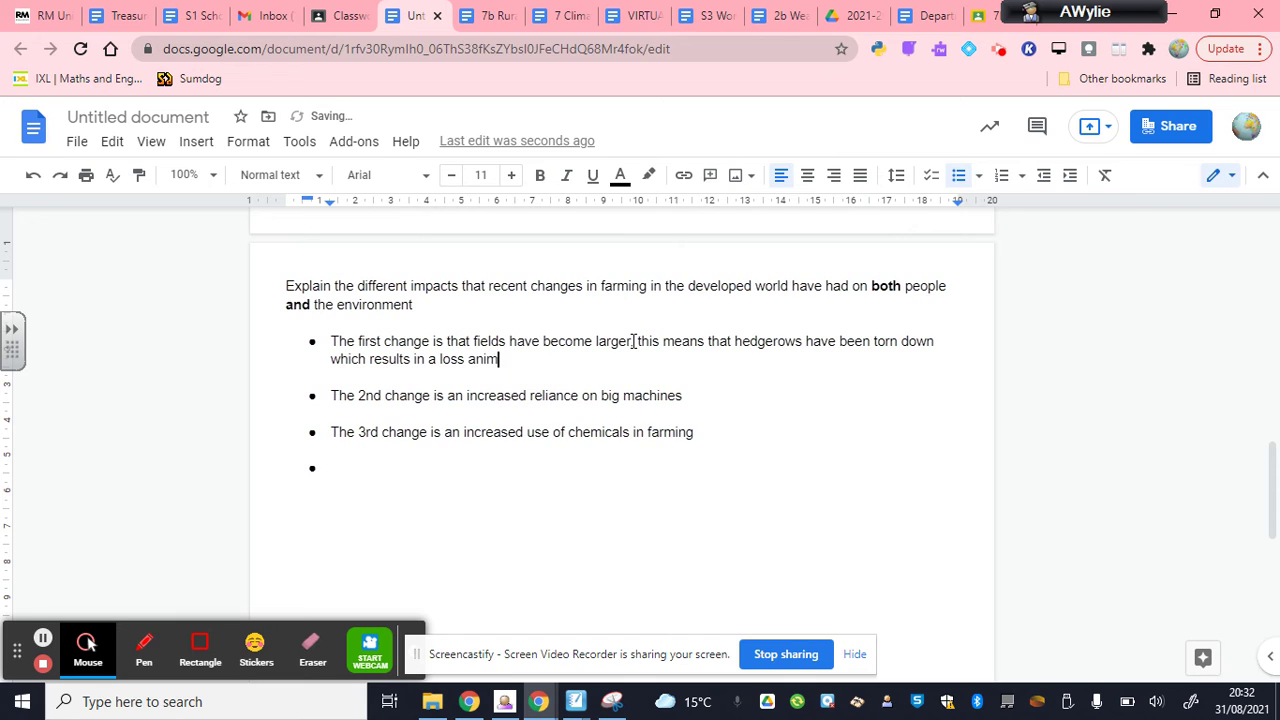
type("al habitat")
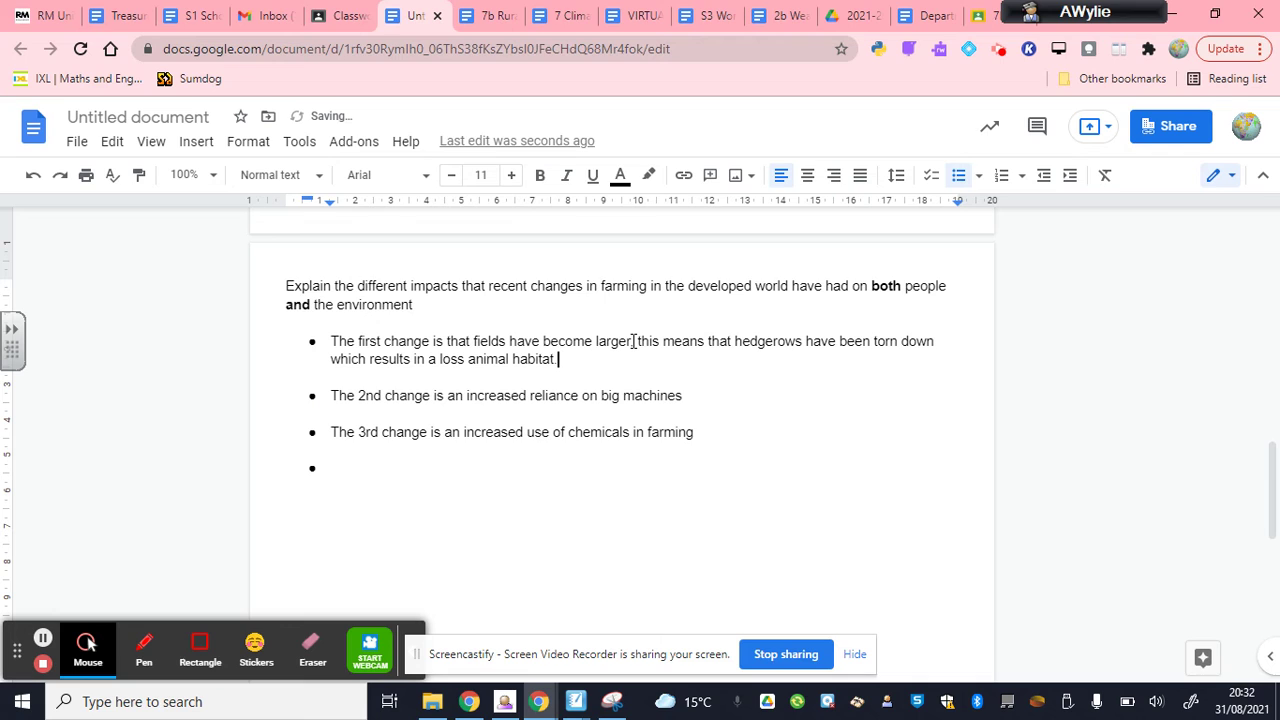
left_click(633, 341)
type(",")
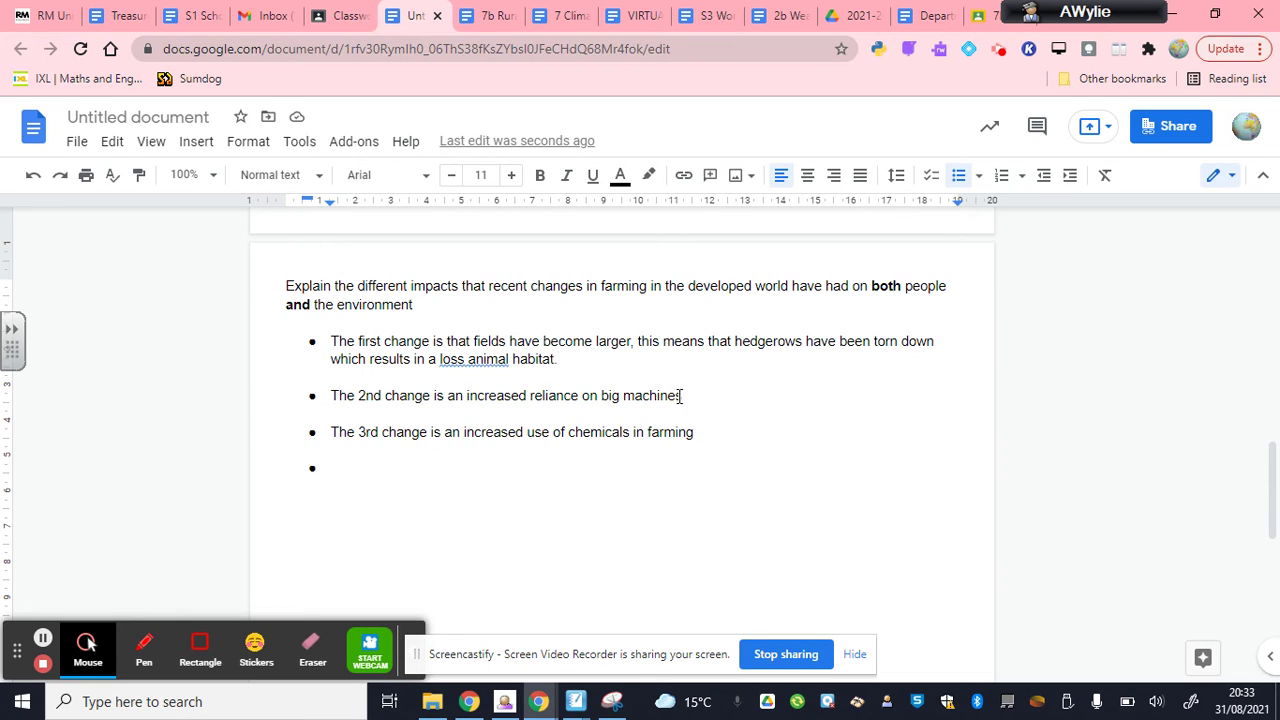
Add to the second bullet ". These machines use fossil fuels and therefore a farm now produces far more Green Gas house"
left_click(411, 316)
type(".  The")
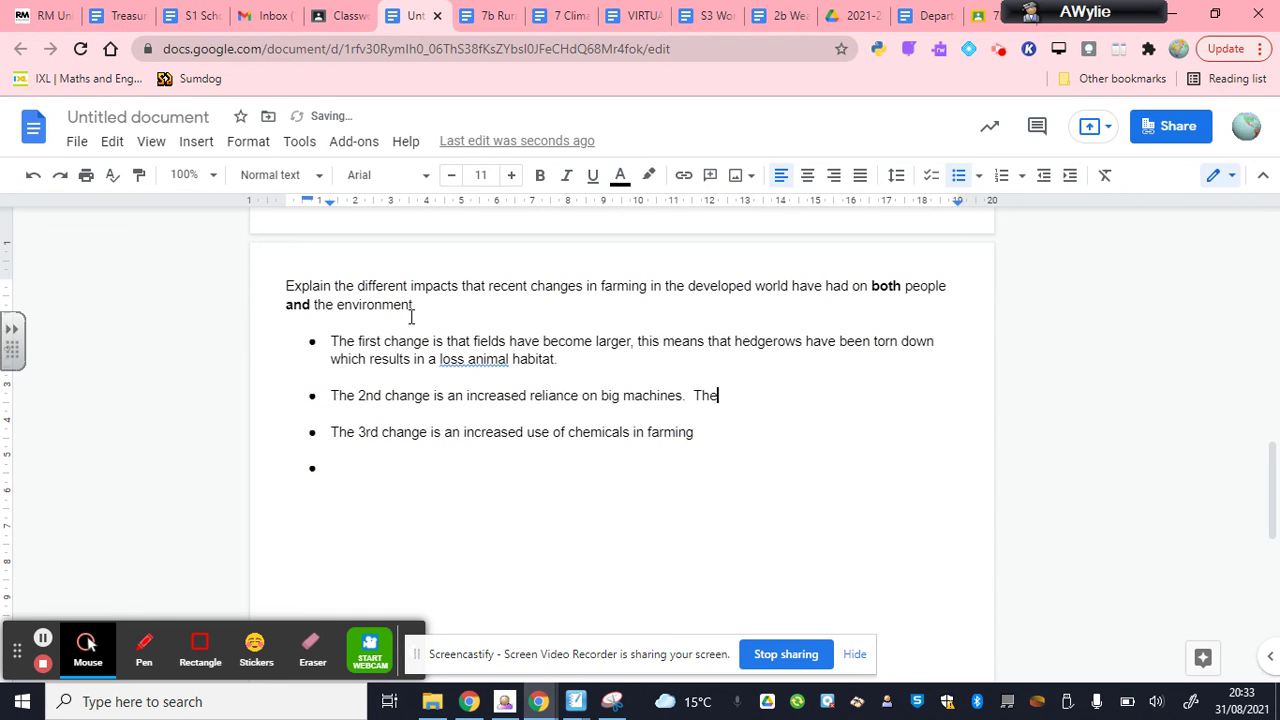
type("se machines u")
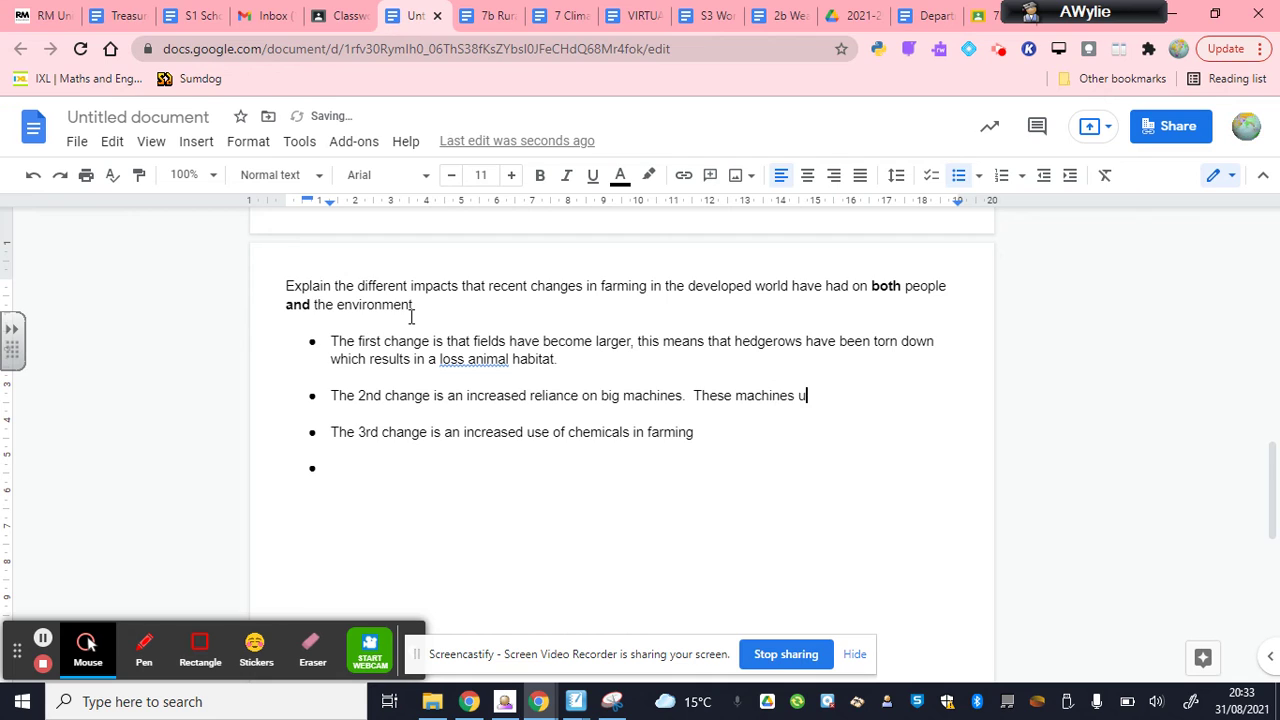
type("se fossil fu")
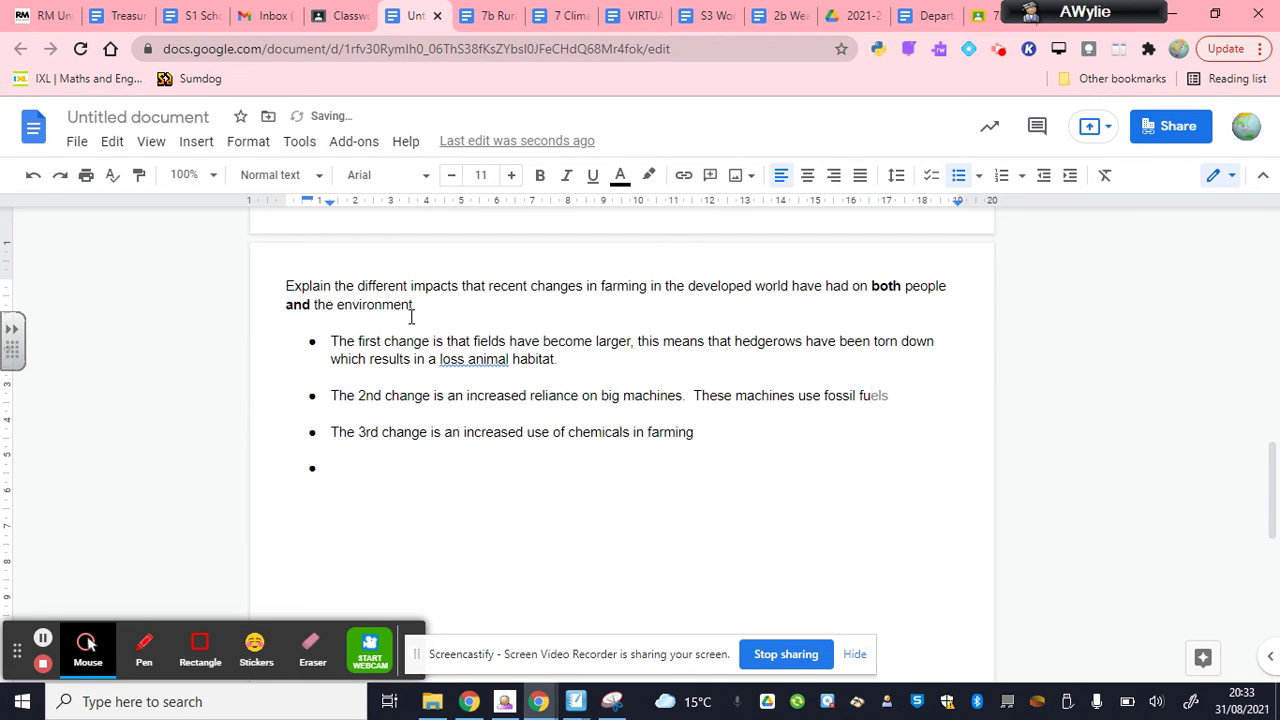
key("Tab")
type("and therefore a ")
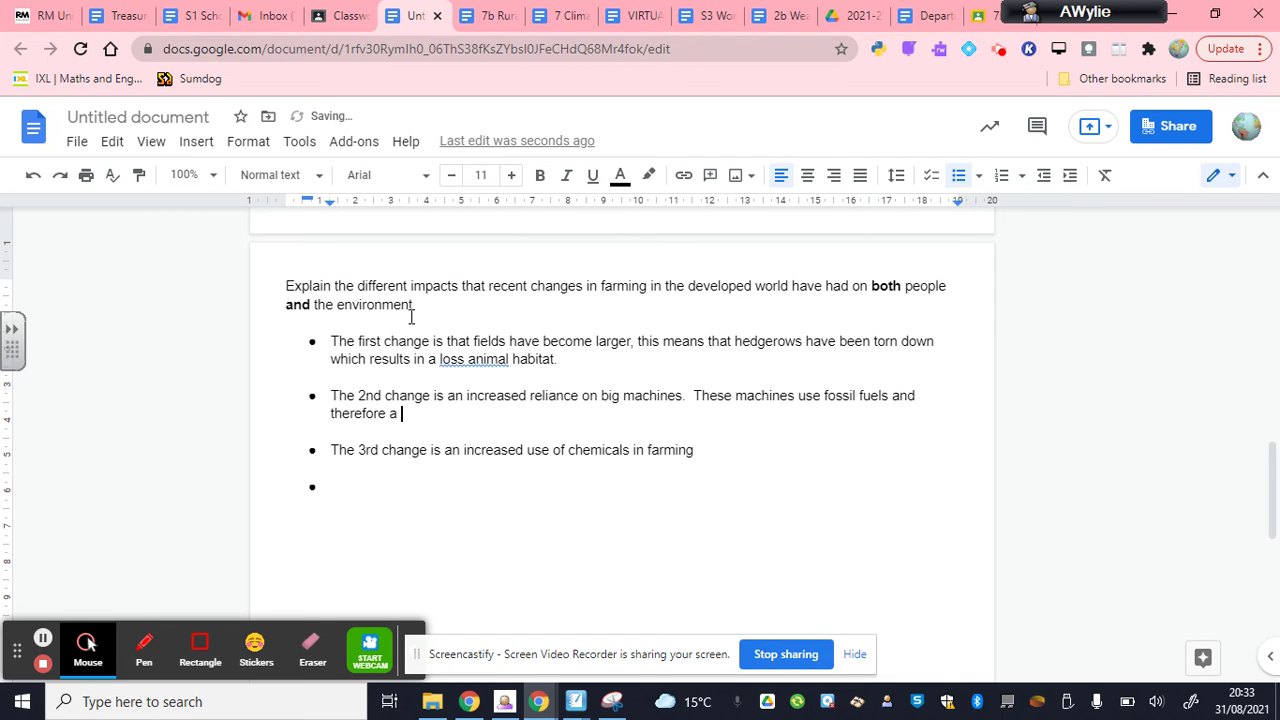
type("farm now produces far more")
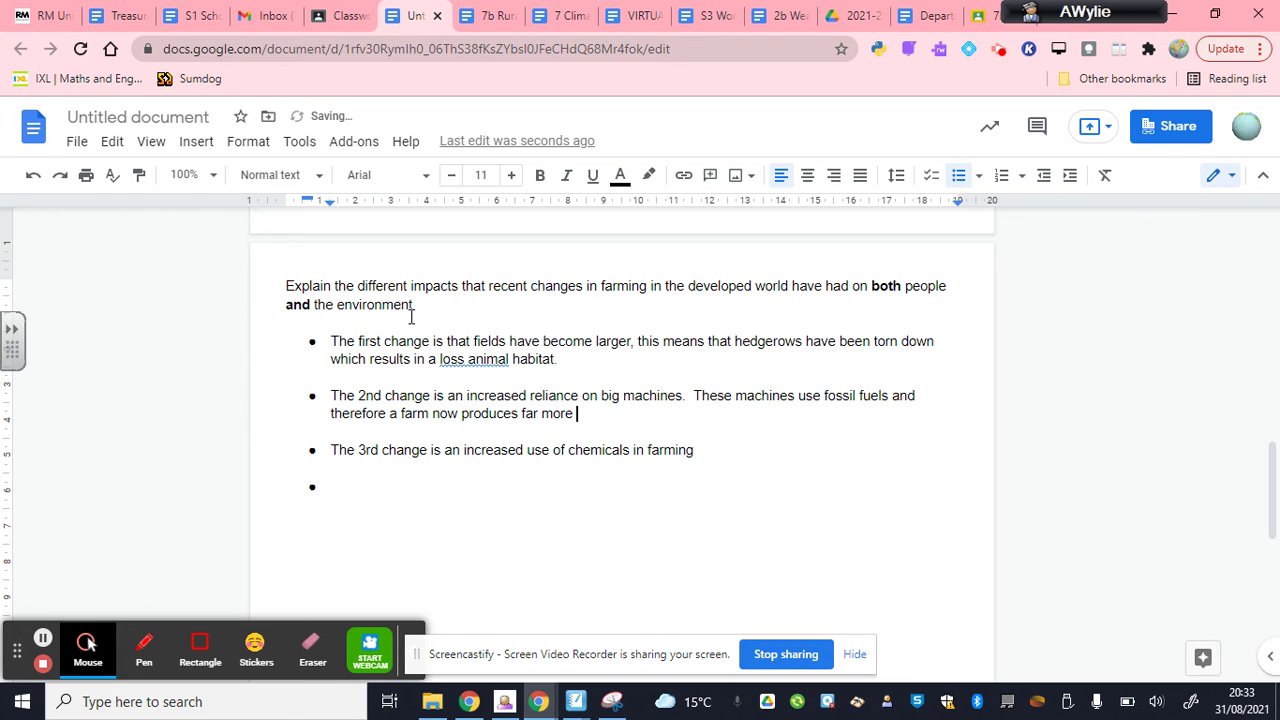
type(" Green Gas house ")
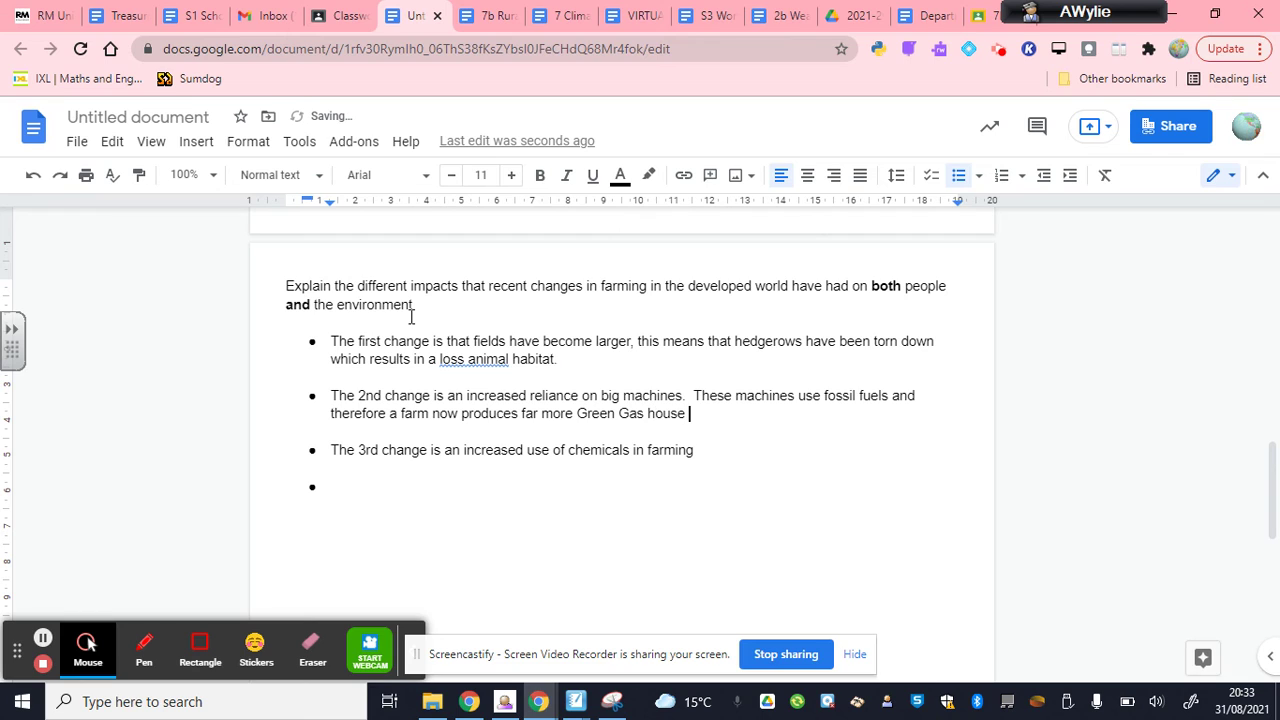
Finish the second bullet's sentence with "emissions increasing problems relating to climate change."
type("emissions increasing ")
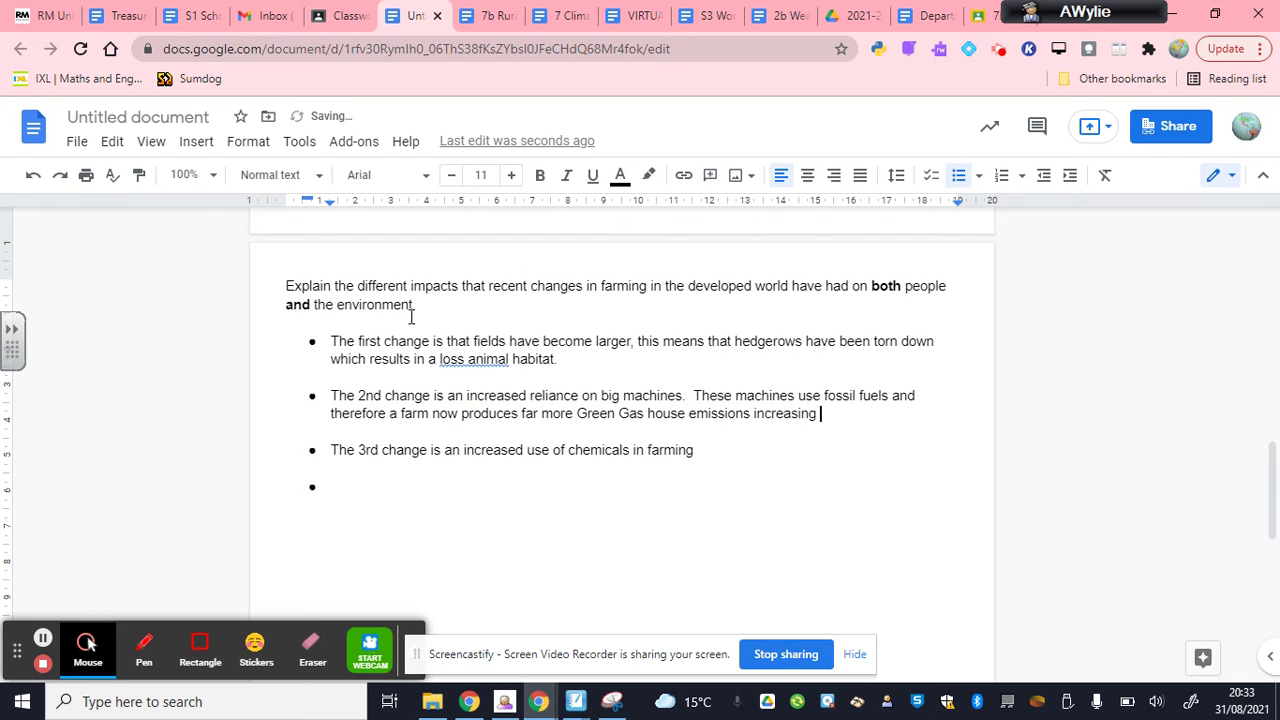
type("problems")
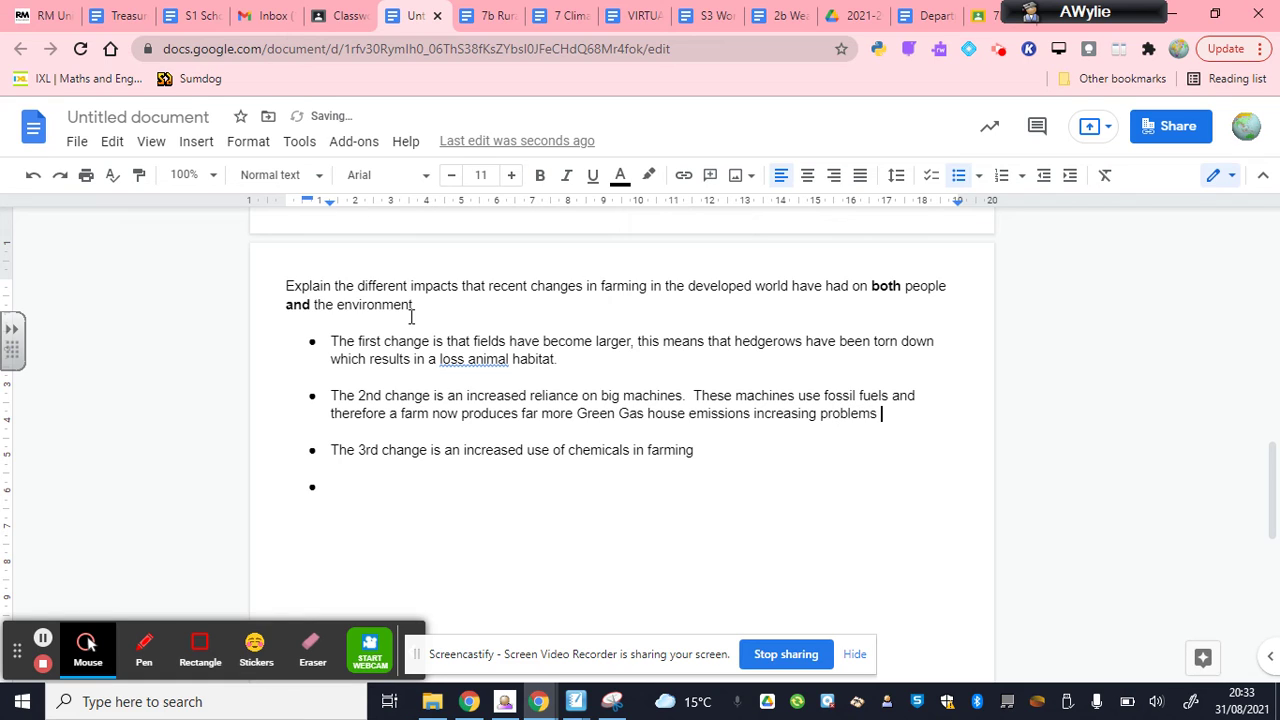
type(" relating to ")
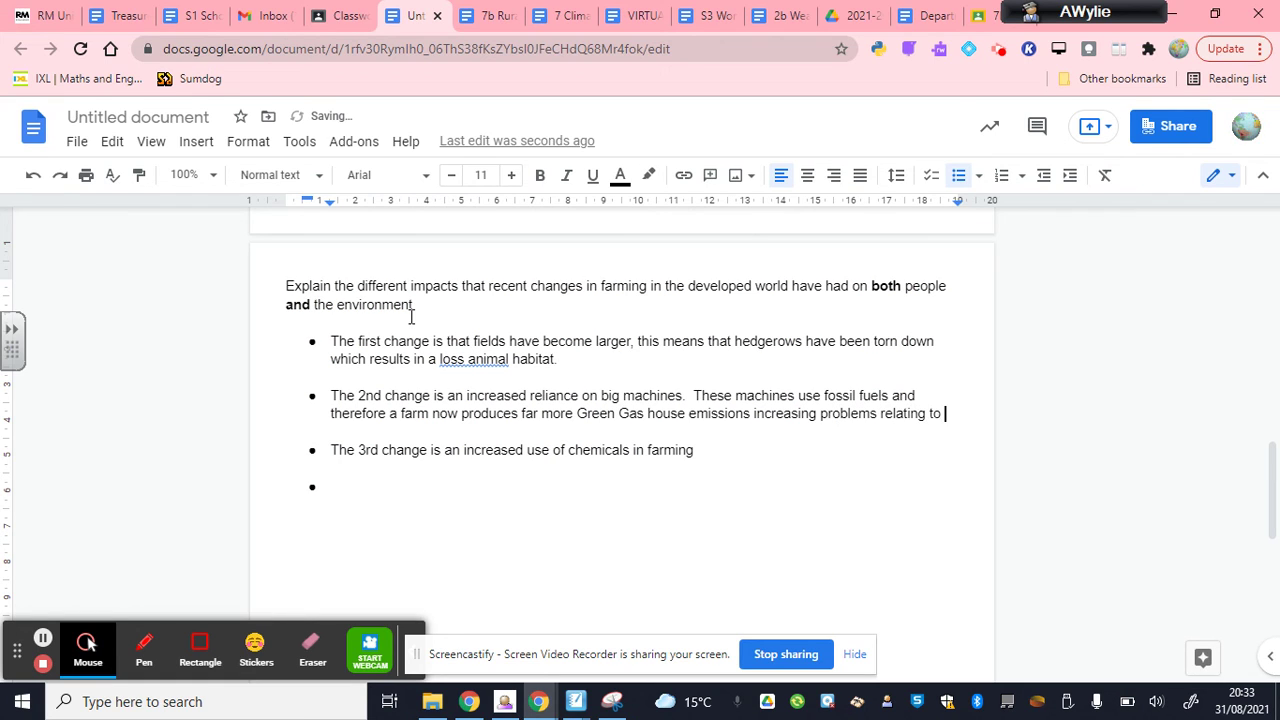
type("climate ")
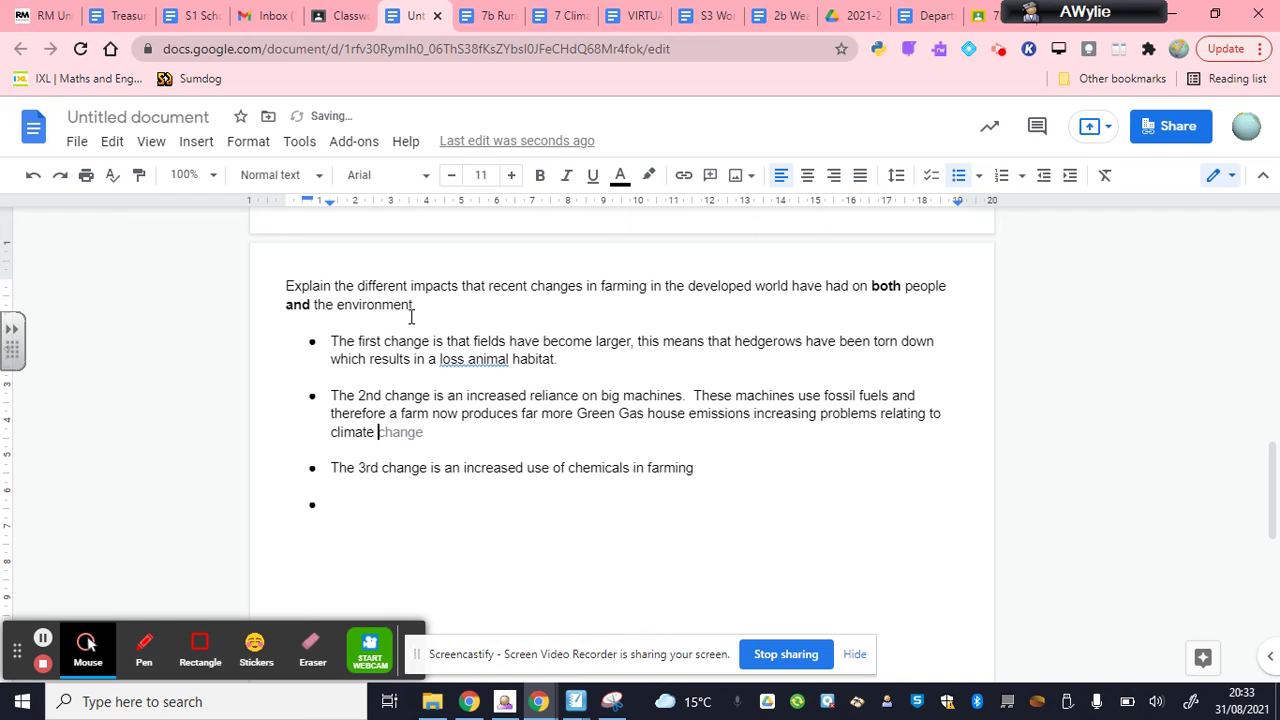
type("change.")
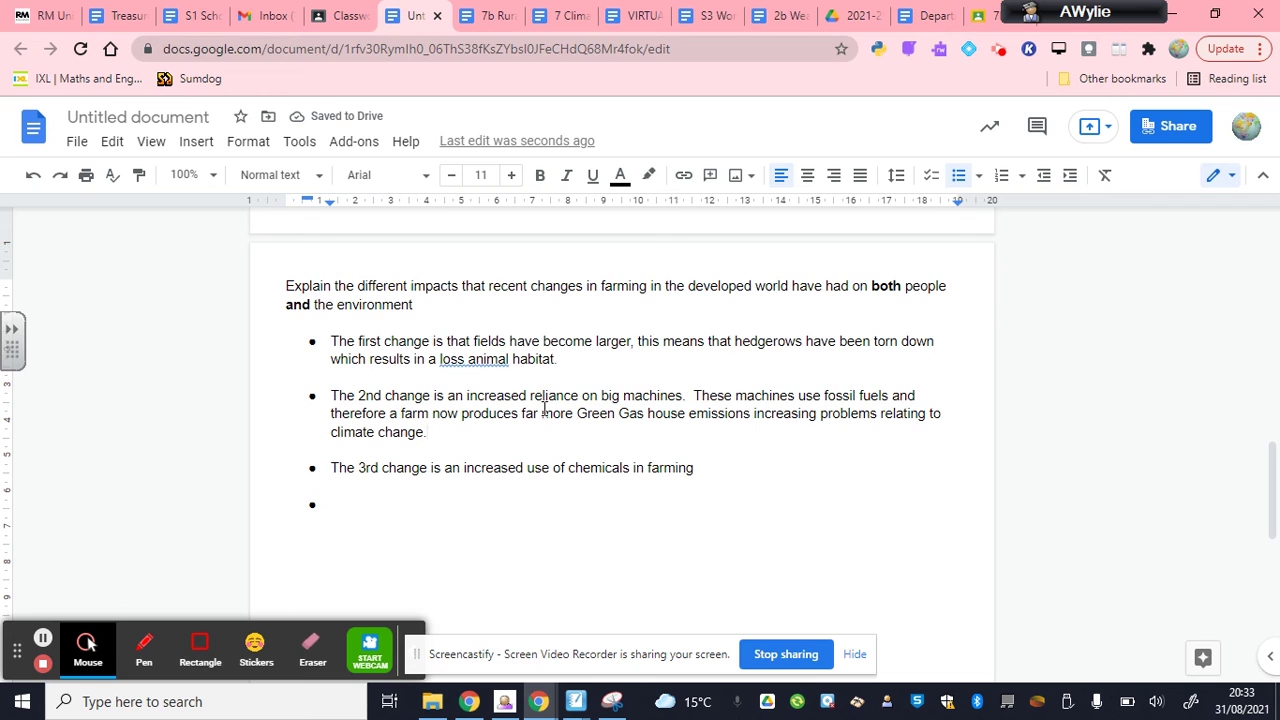
Add to the third bullet ". These chemicals wash off the crops when it rains and pollute local rivers systems killing animal life."
left_click(699, 470)
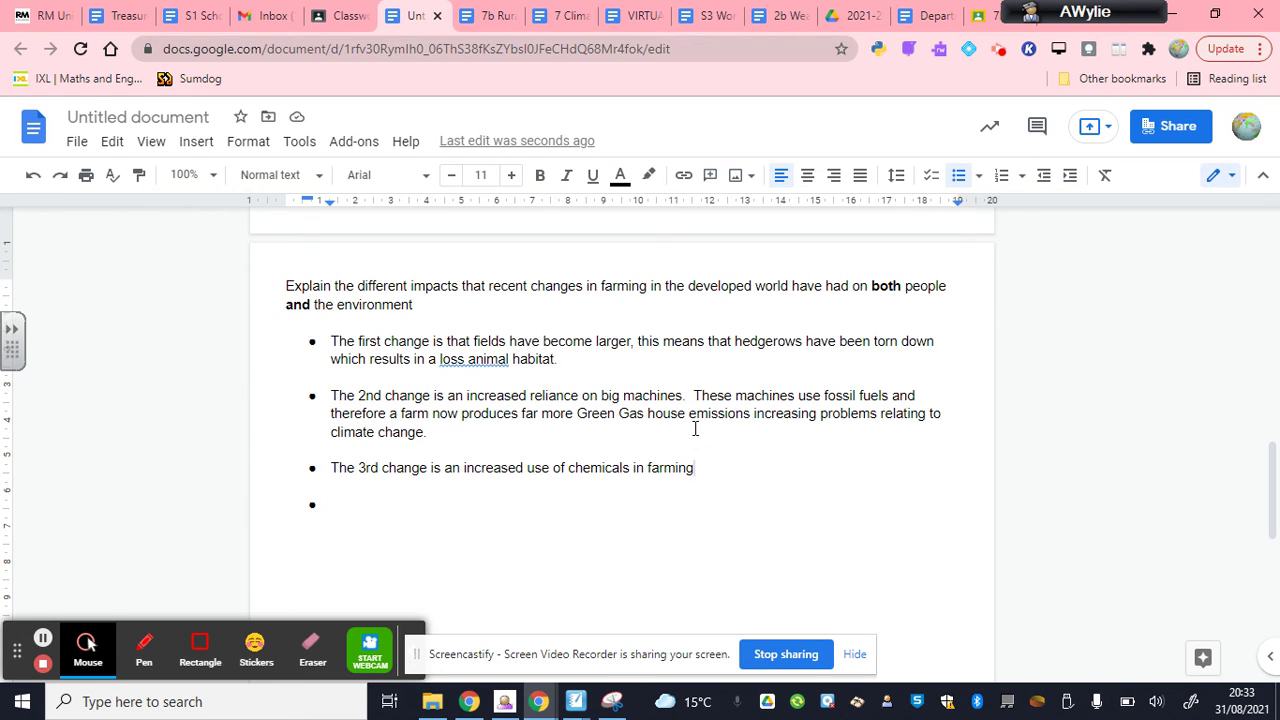
type(".")
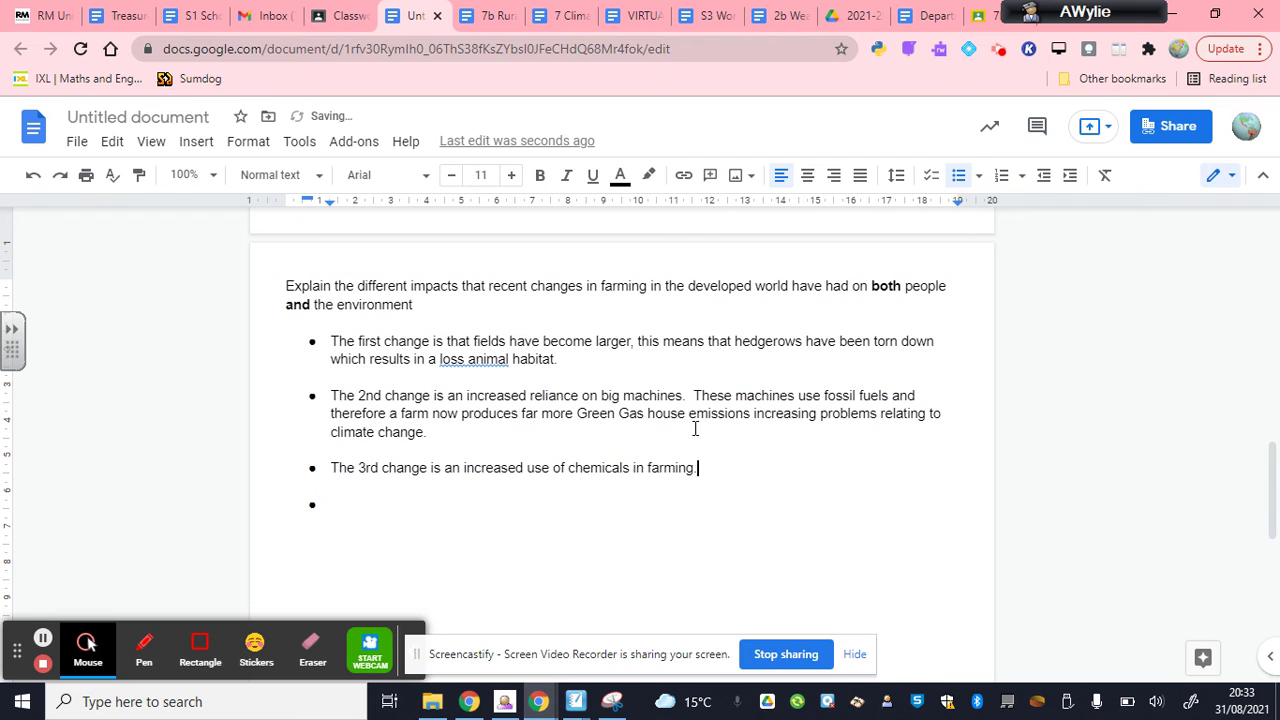
type("  These chemc")
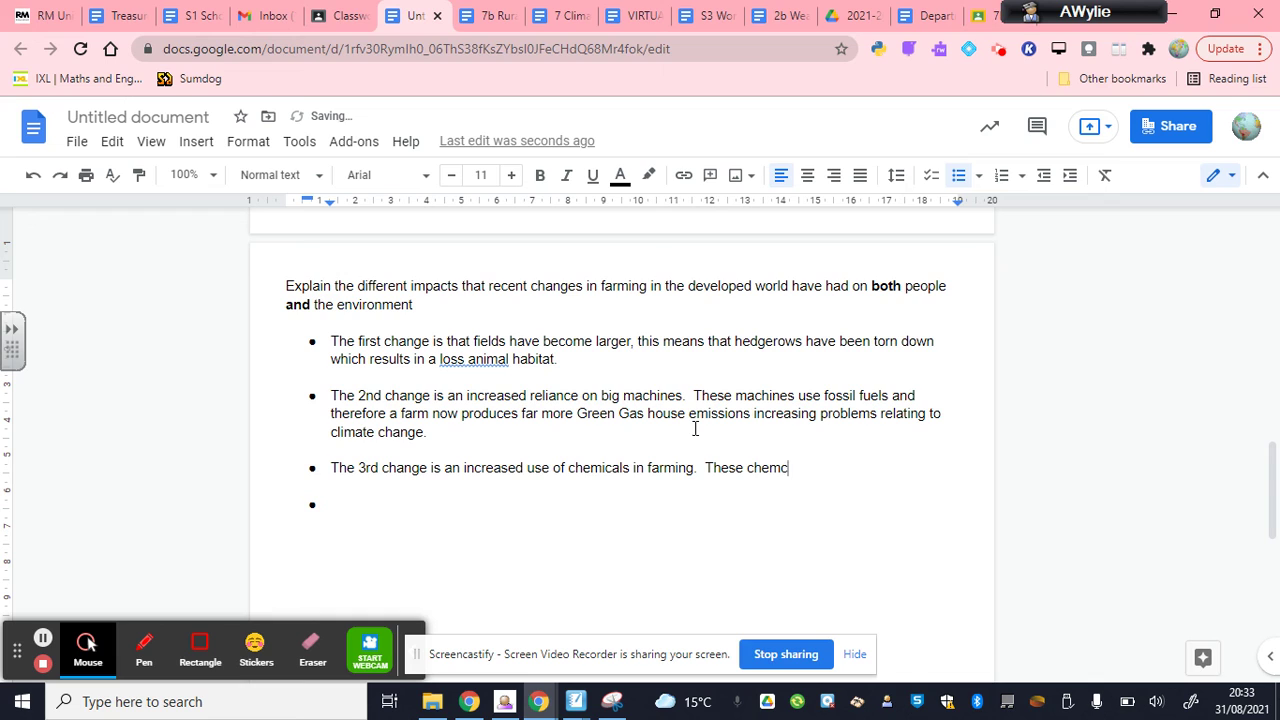
key("BackSpace")
type("icals wash off the ")
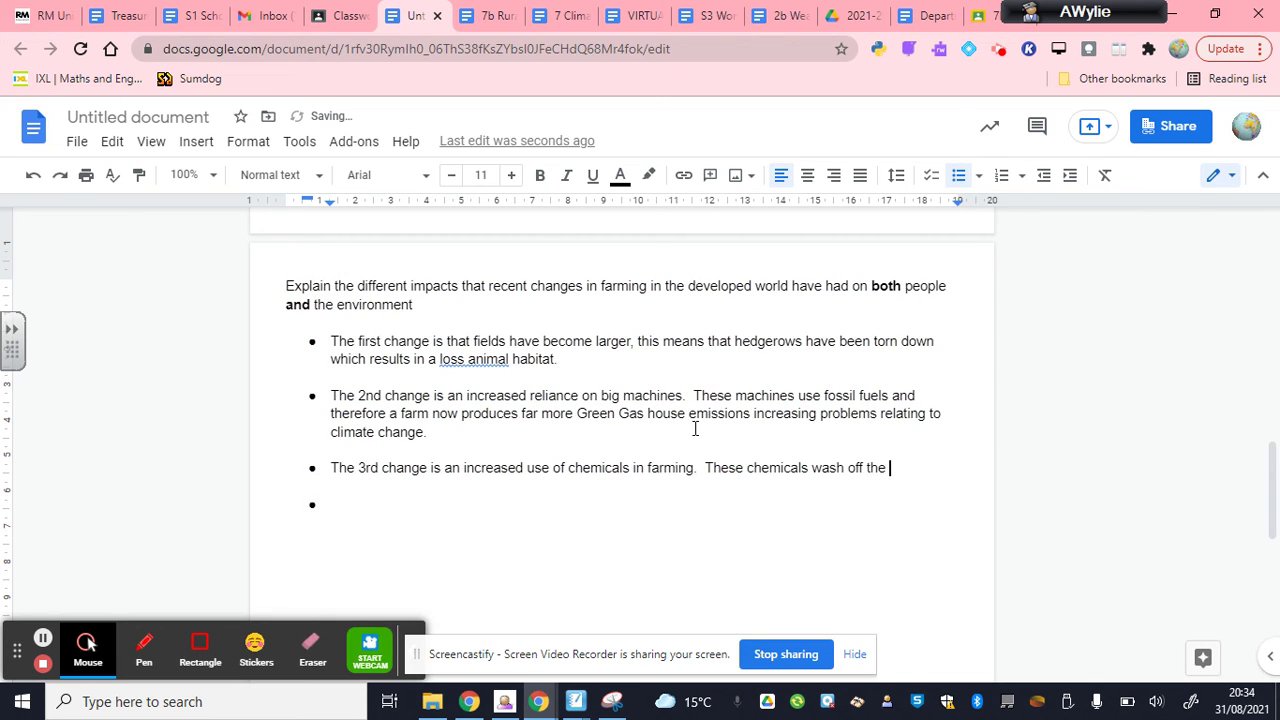
type("crops when ")
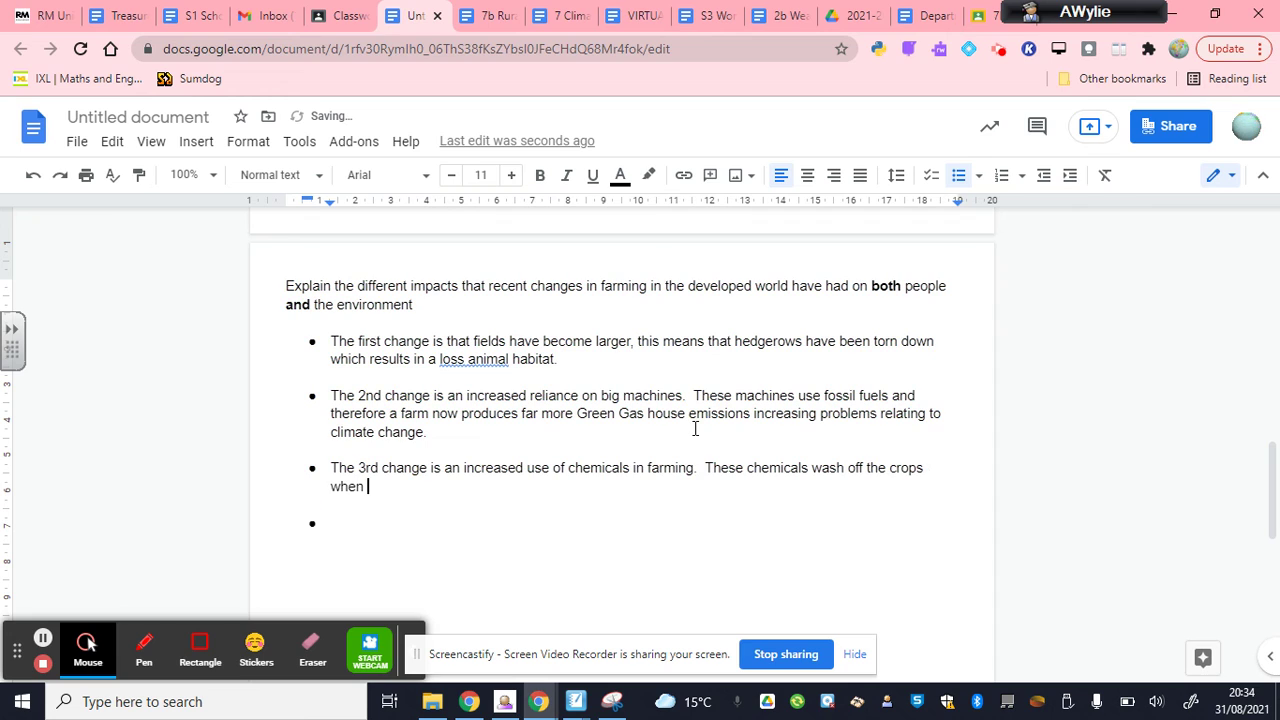
type("it rains and pollu")
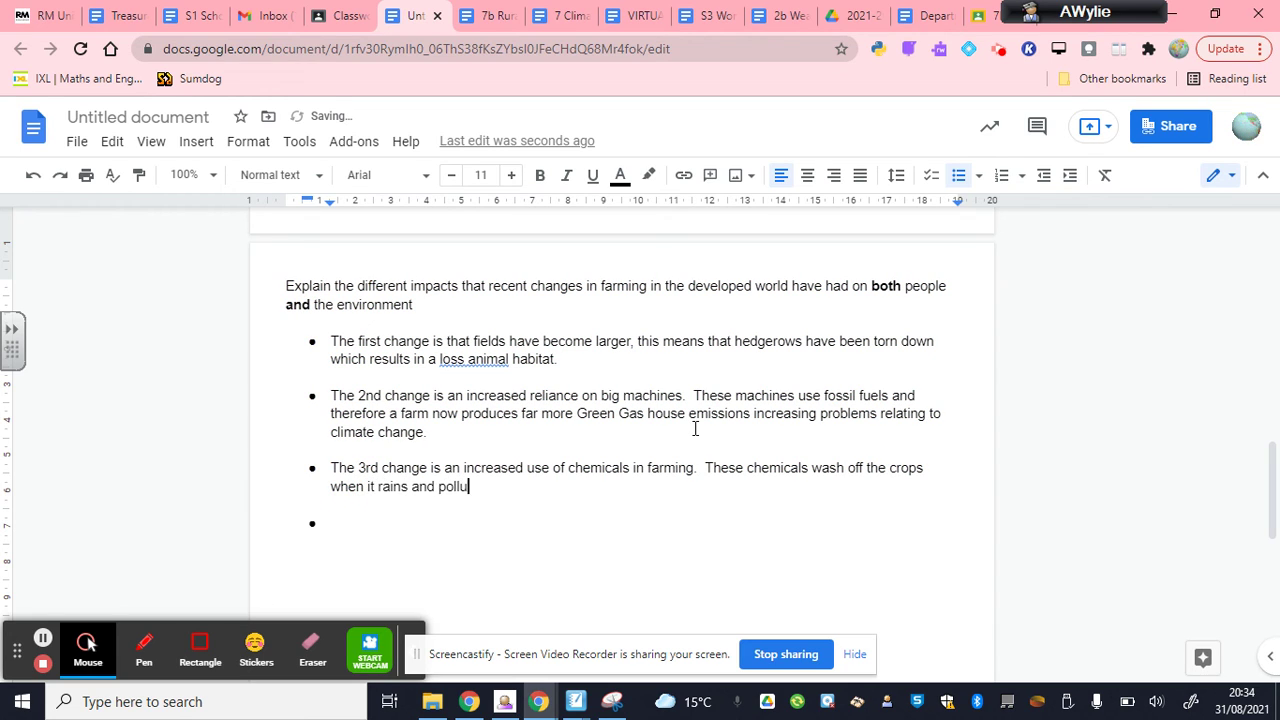
type("te local rivers systems ")
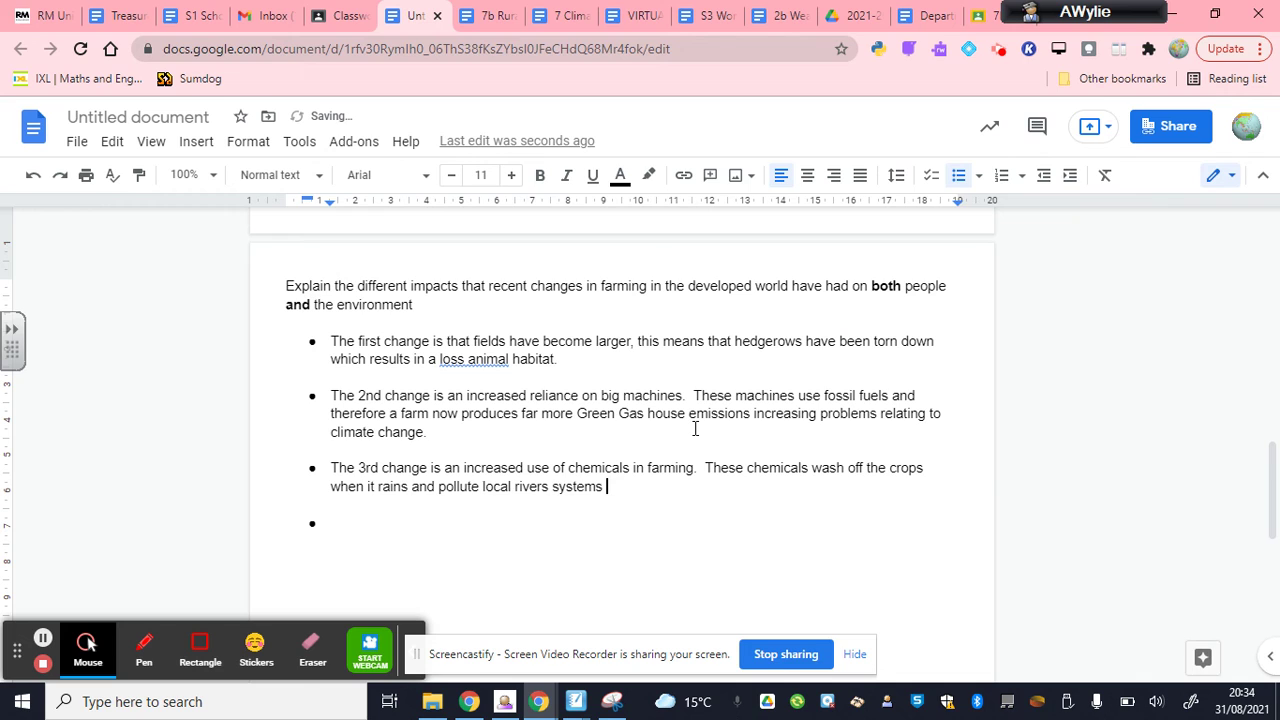
type("killing animal life.")
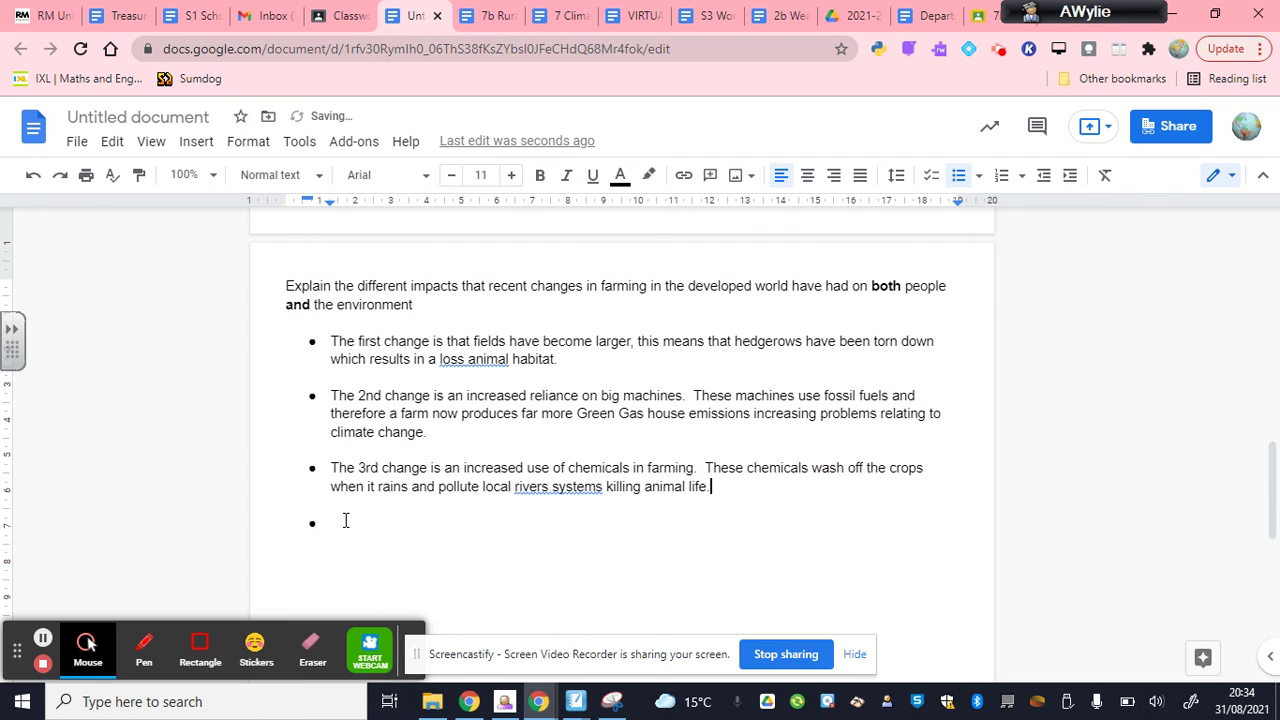
Fill the empty last bullet with the sentence "A fourth change is that farmers have diversified."
left_click(345, 520)
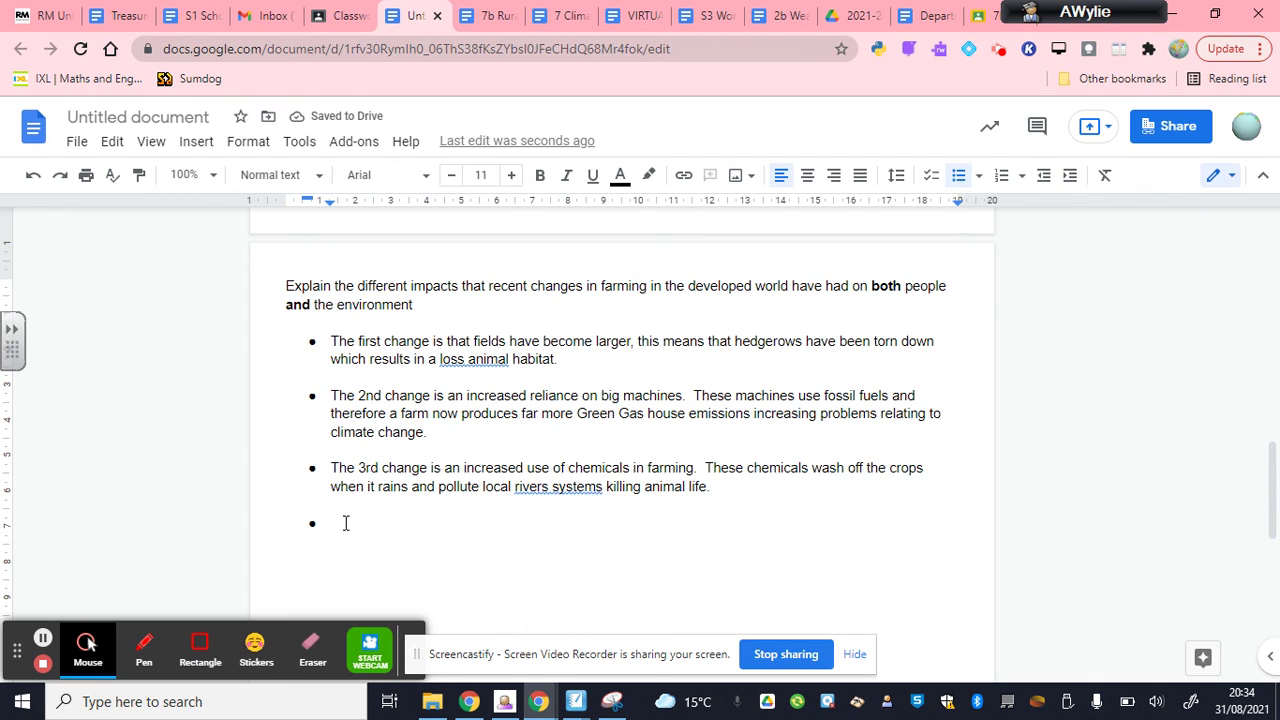
type("A fourth chan")
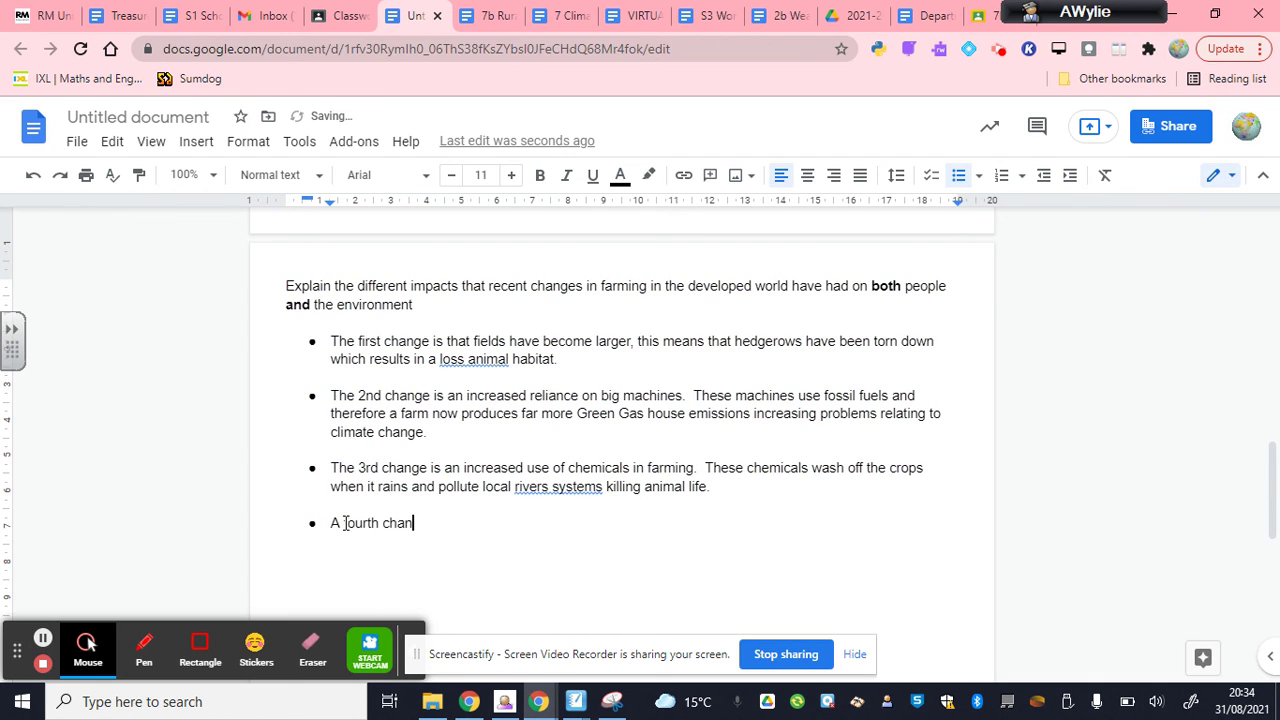
type("ge is that farmers have ")
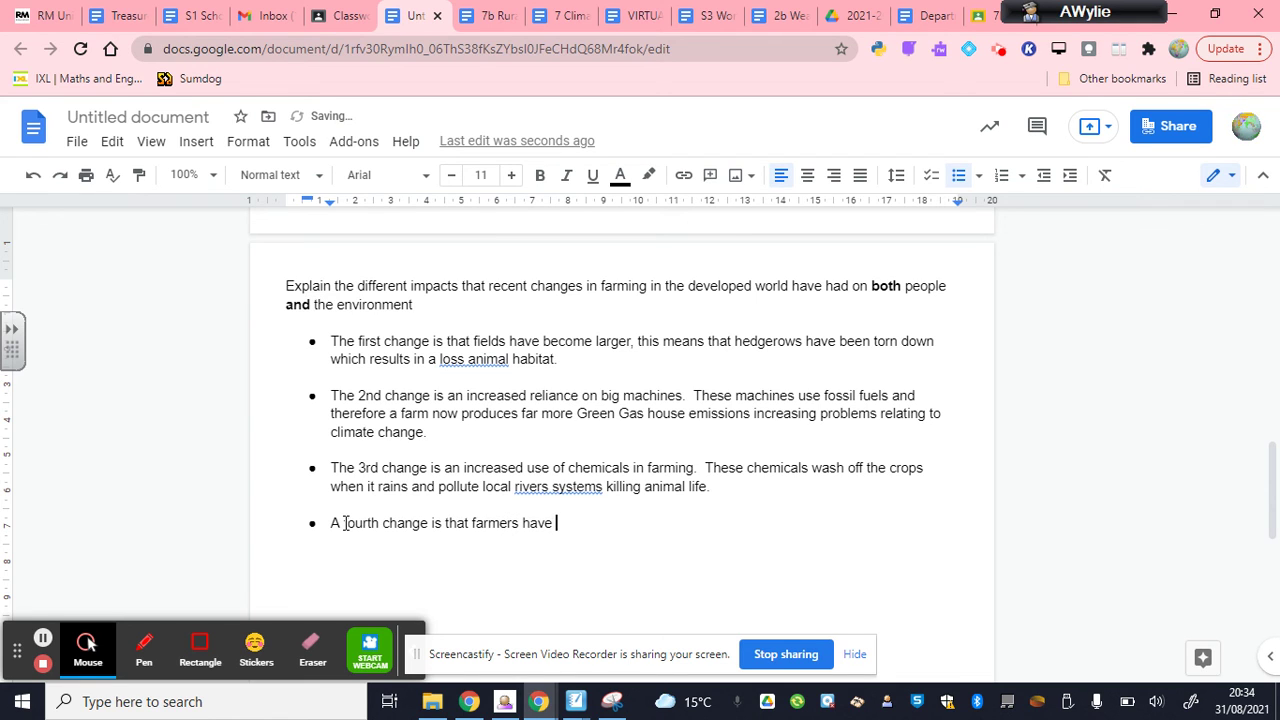
type("diversi")
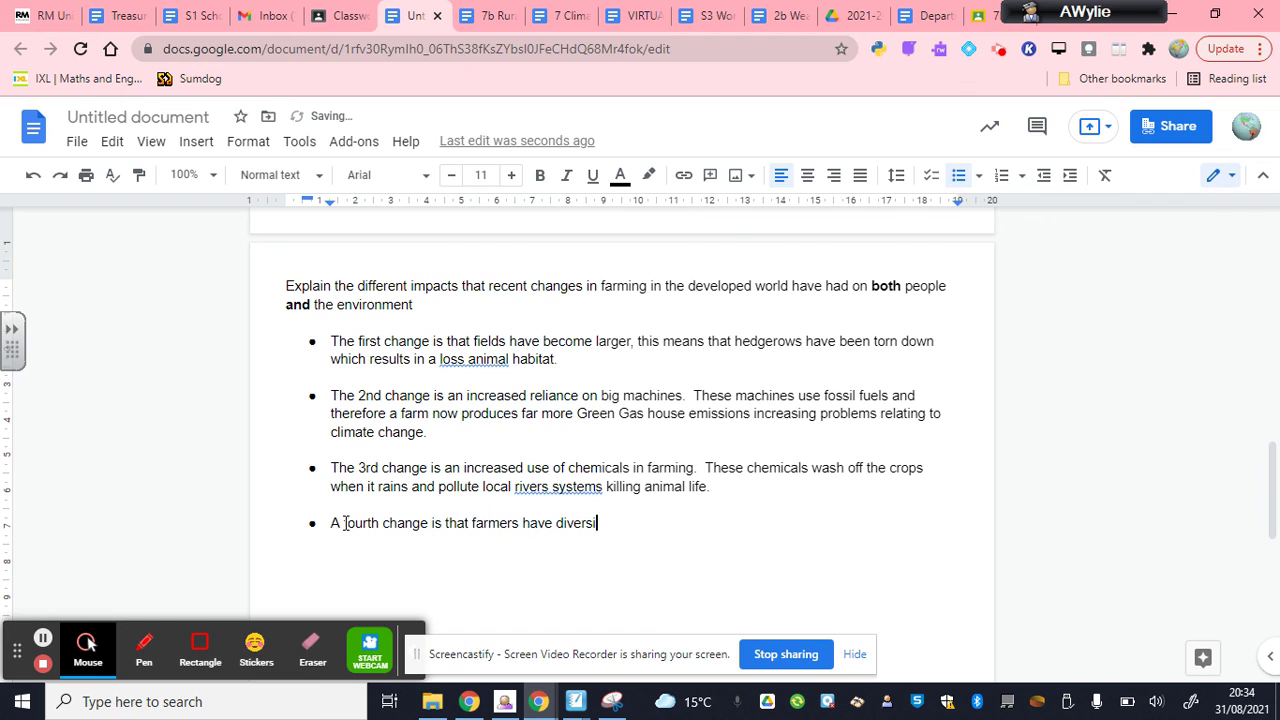
type("fied.  By opein")
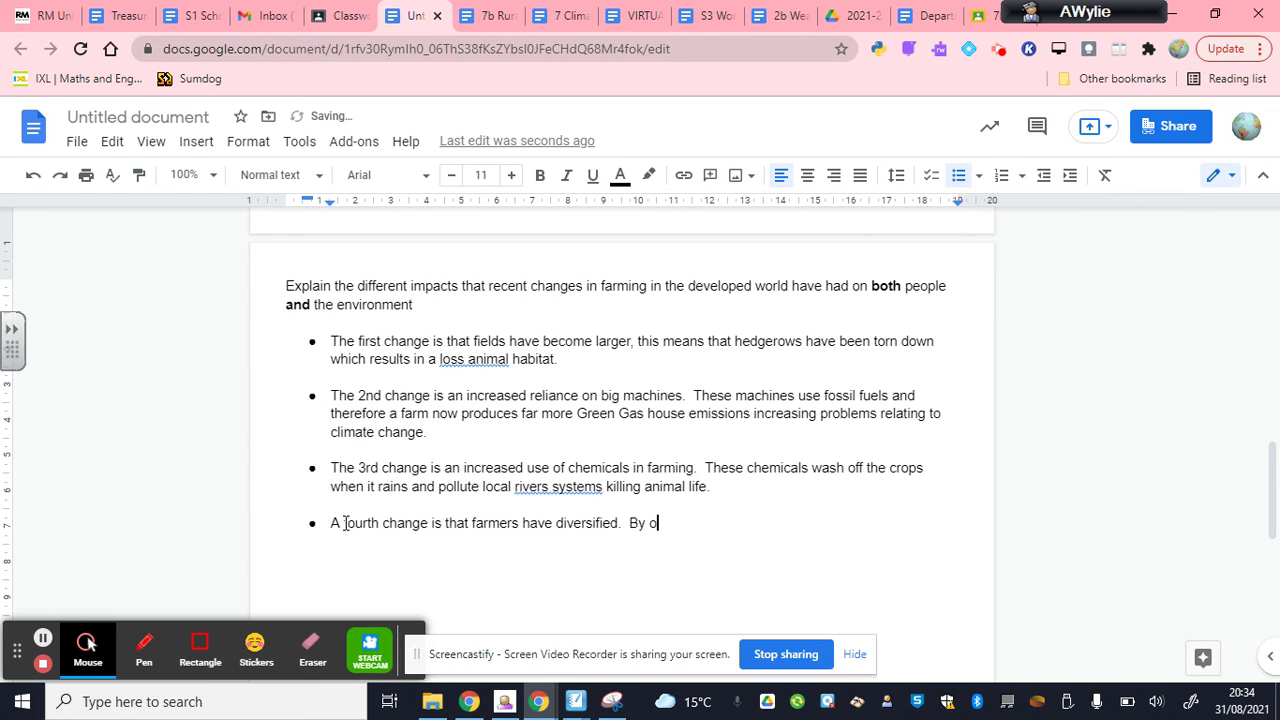
Continue the last bullet with "By opening up farm shops they increase profits and are less"
key("BackSpace")
key("BackSpace")
type("ning up farms")
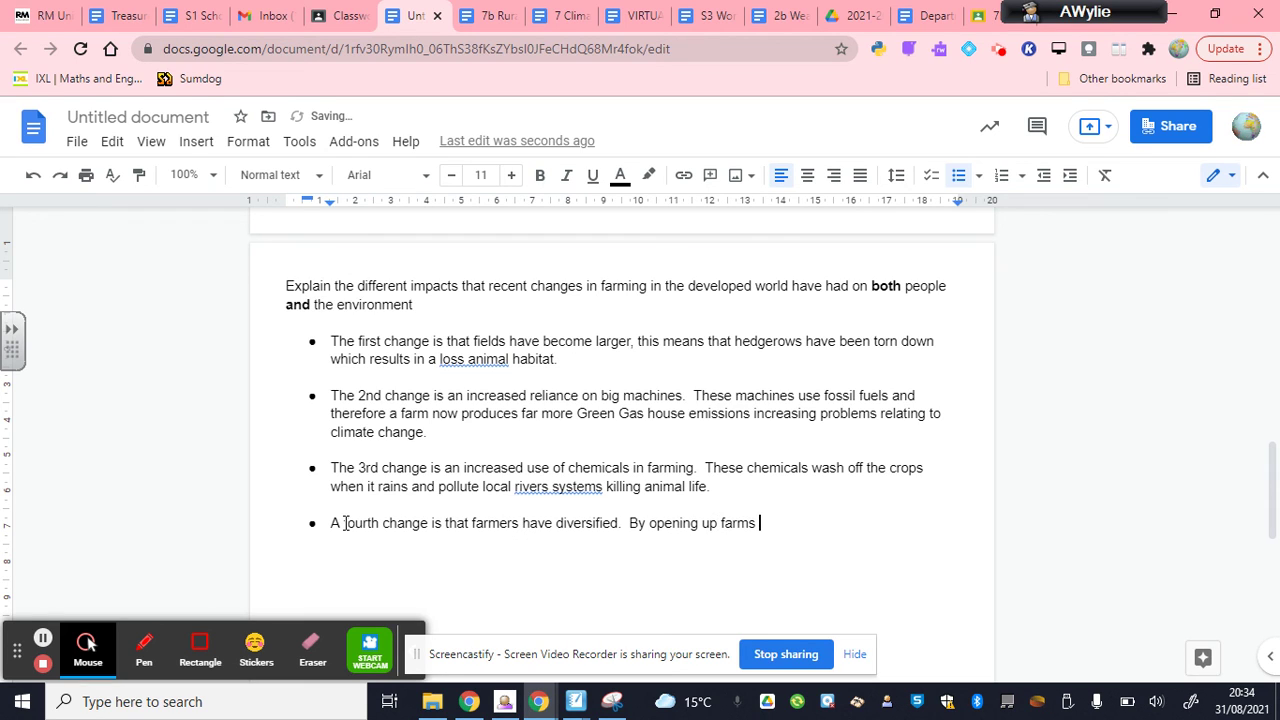
key("BackSpace")
key("BackSpace")
type("shops they incre")
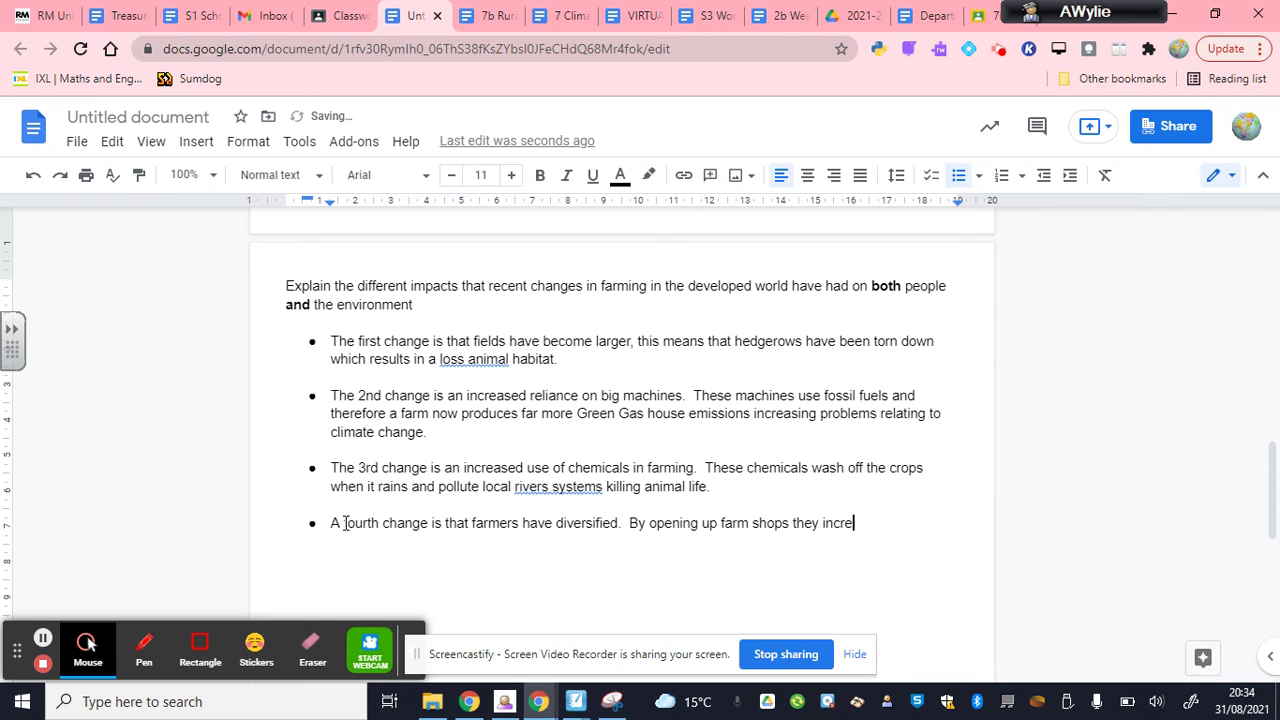
type("ase profits and are less ")
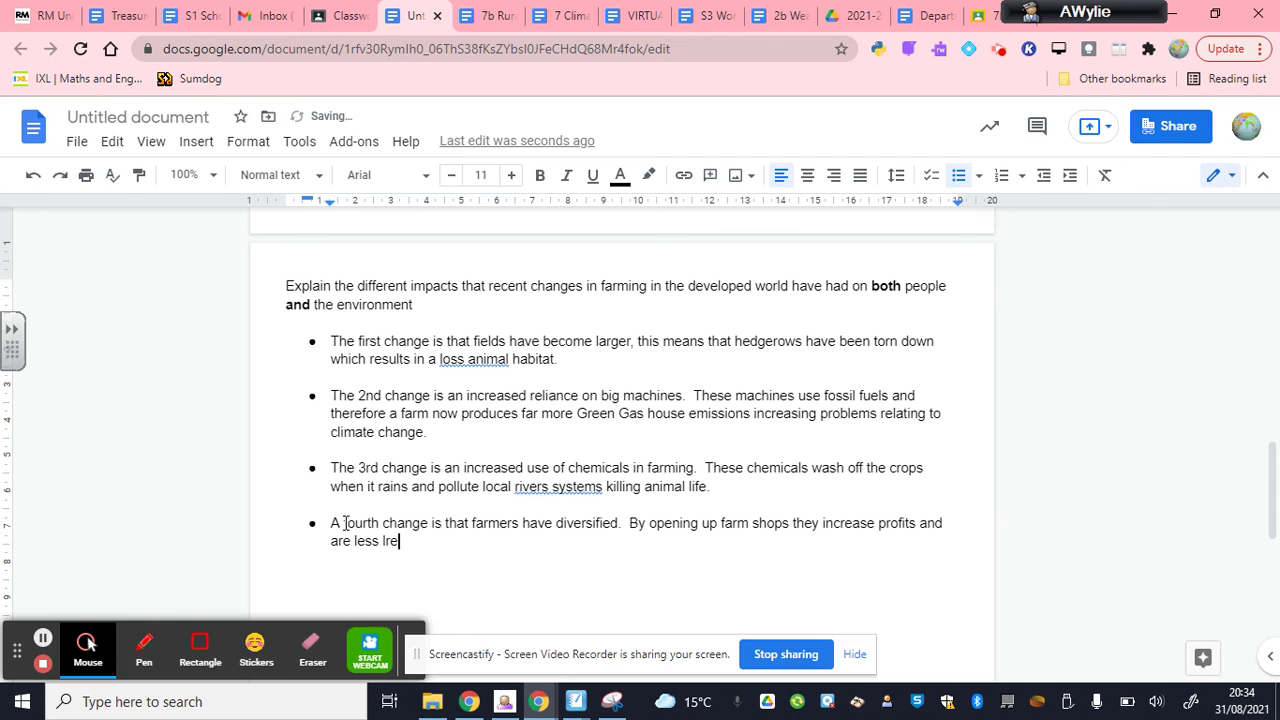
Finish the last bullet's sentence with "reliant on the money they make from farming which can be unreliable."
type("reliant on ")
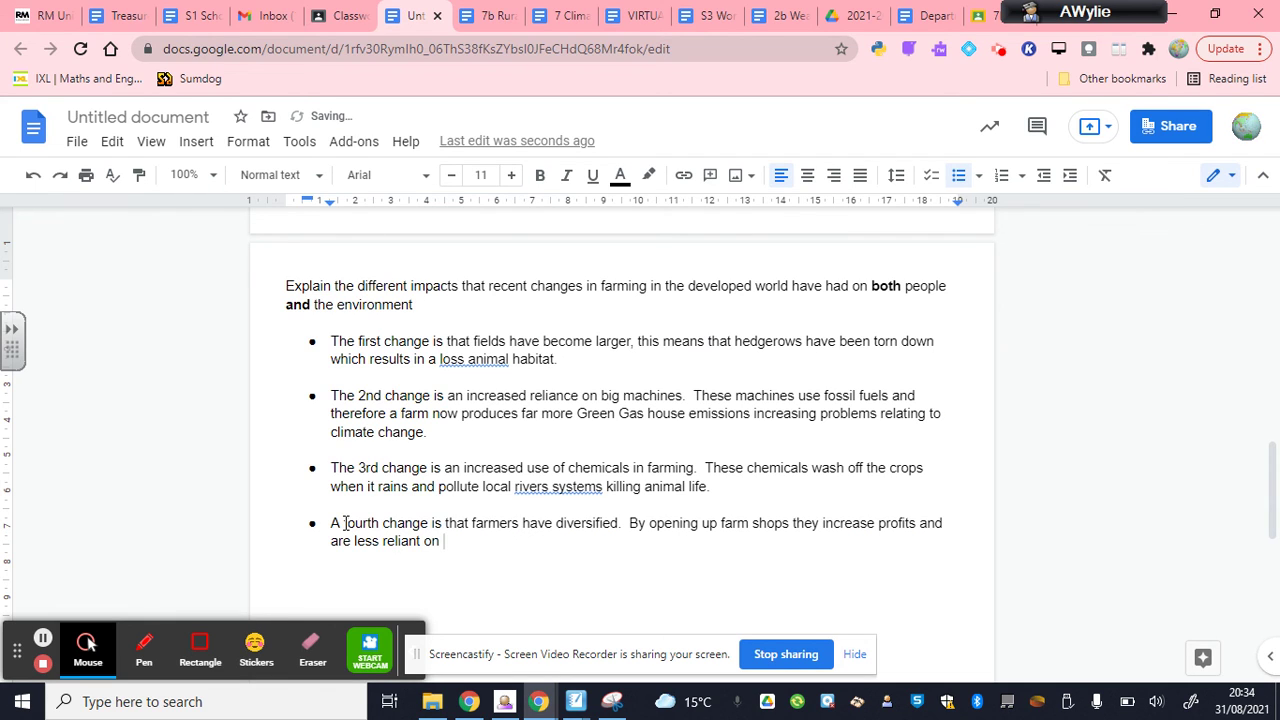
type("the money the")
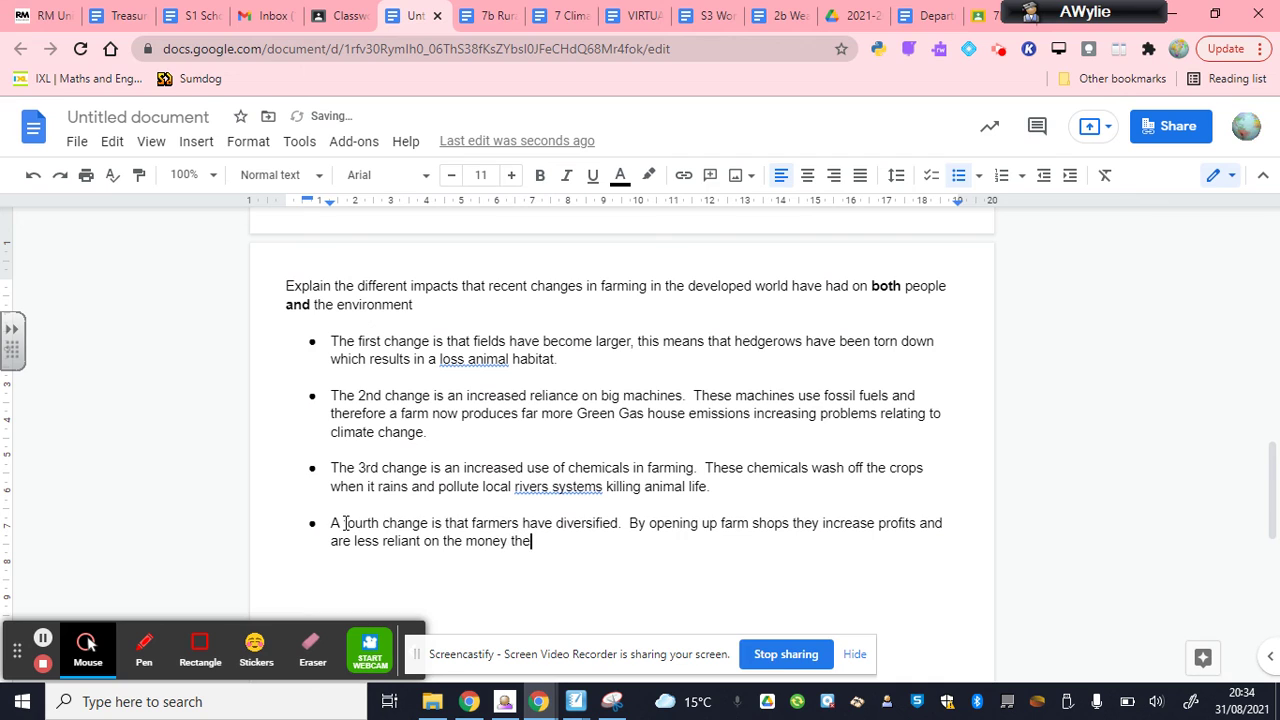
type("y make from farming ")
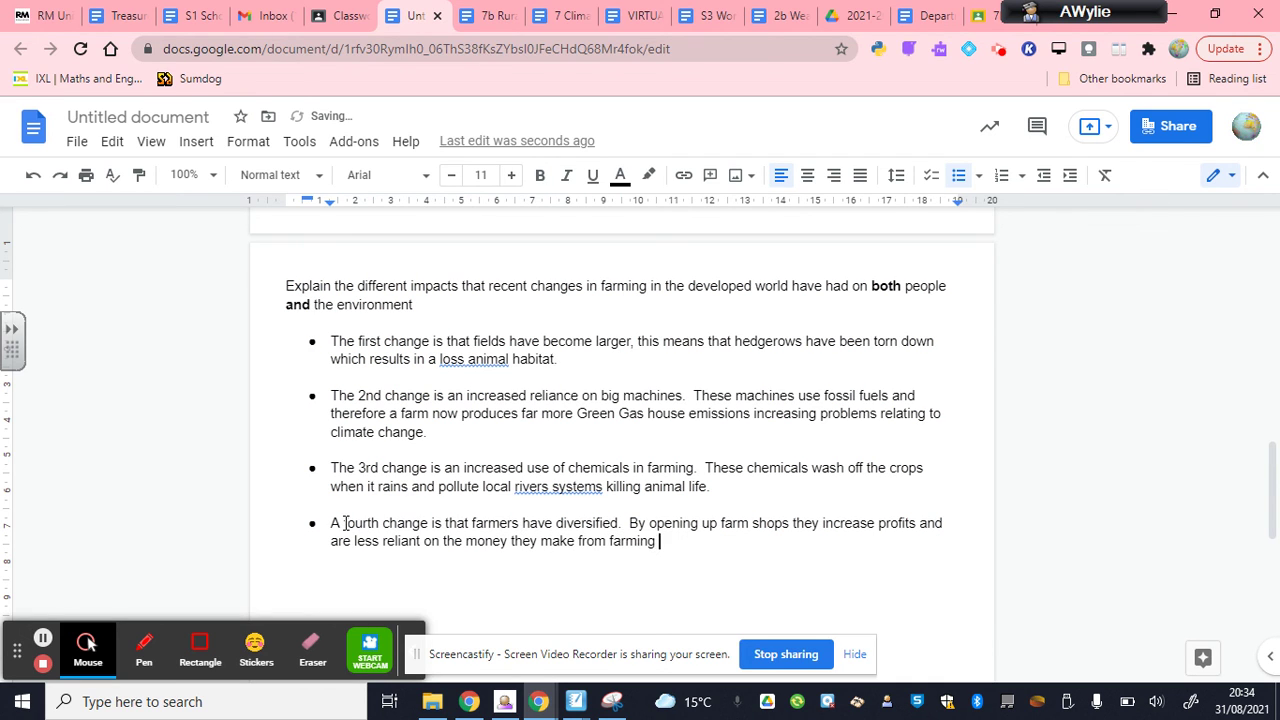
type("which can be")
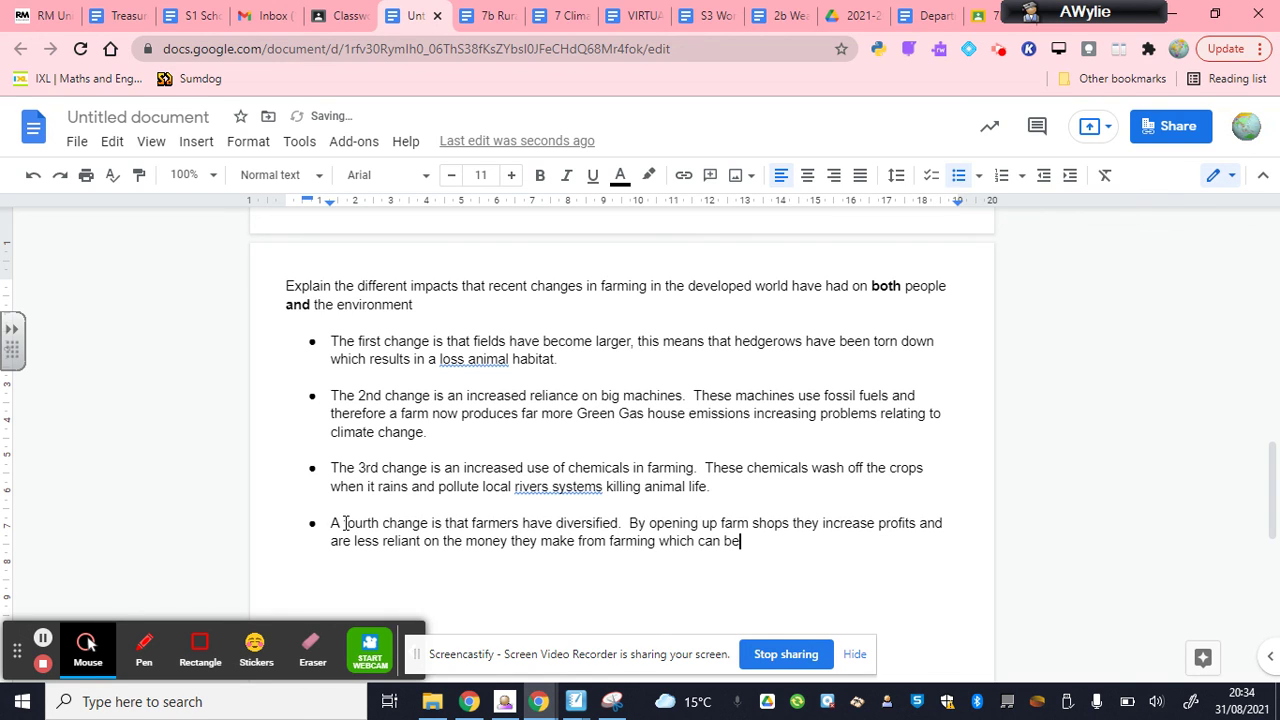
type("u")
key("BackSpace")
type("unreliab")
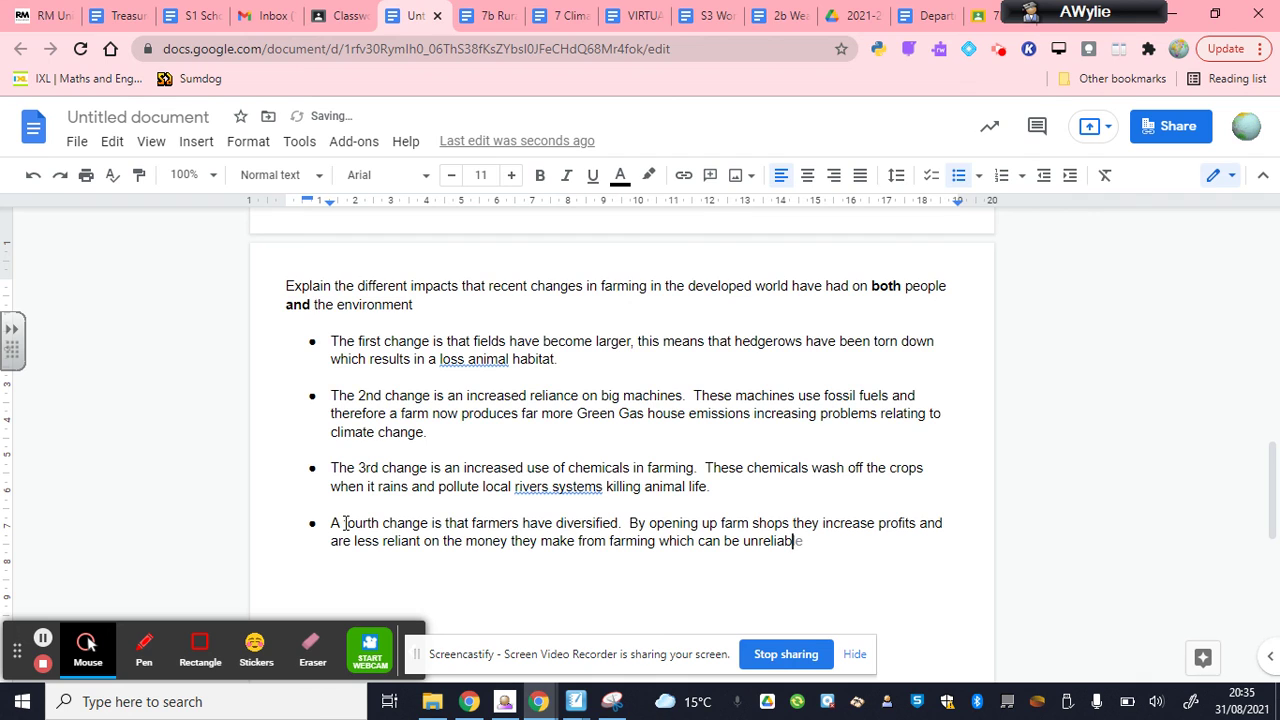
type("le.")
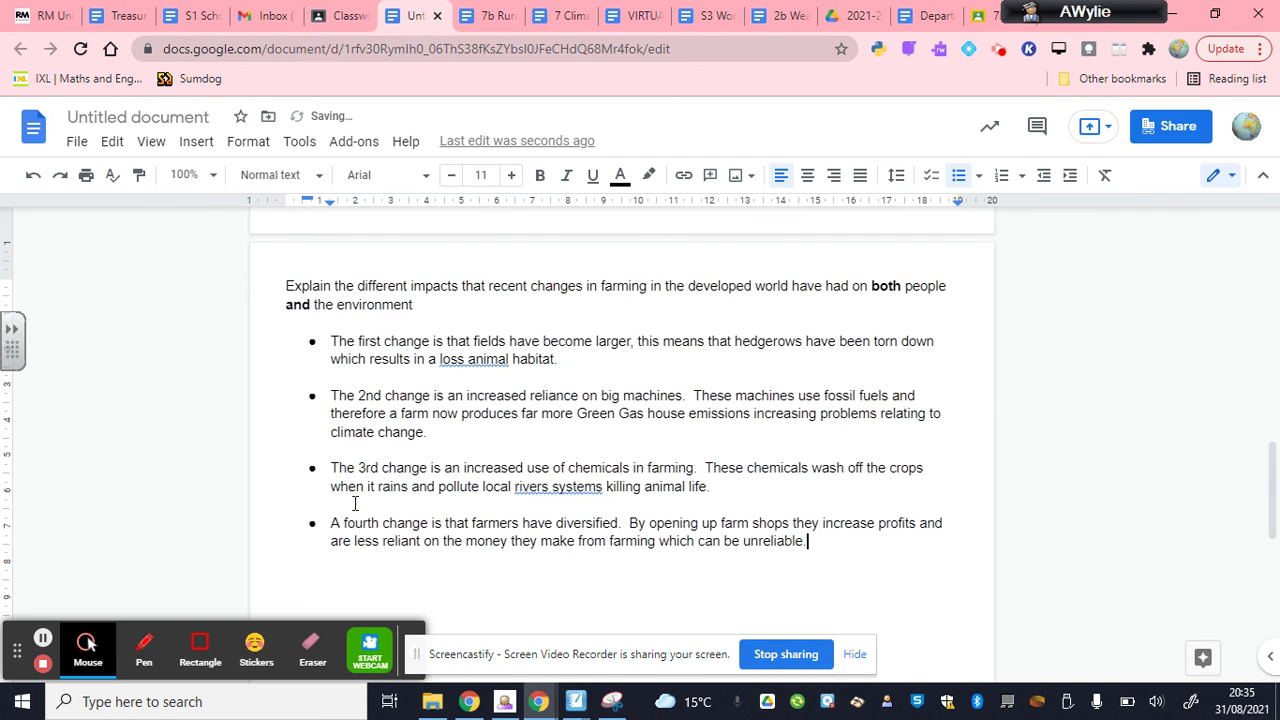
Add the mark allocation "(4)", set off by a tab space, after "the environment" at the end of the question
left_click(443, 304)
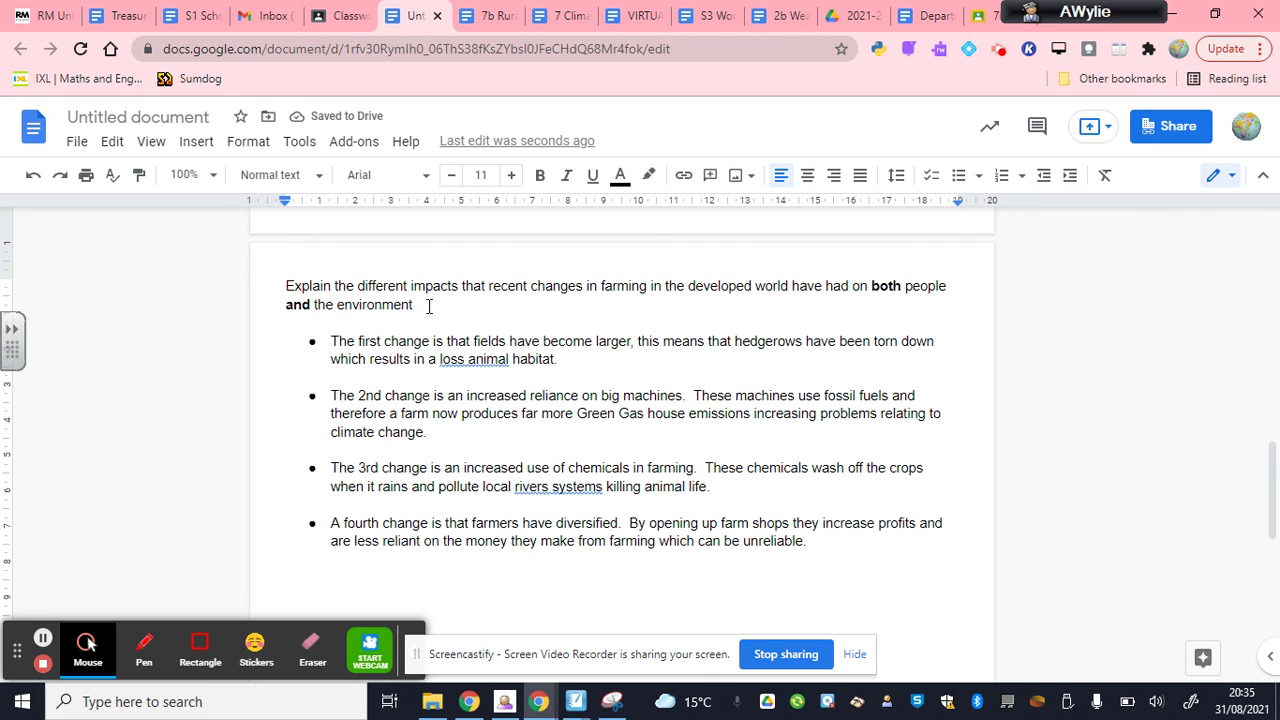
key("Tab")
type("(40")
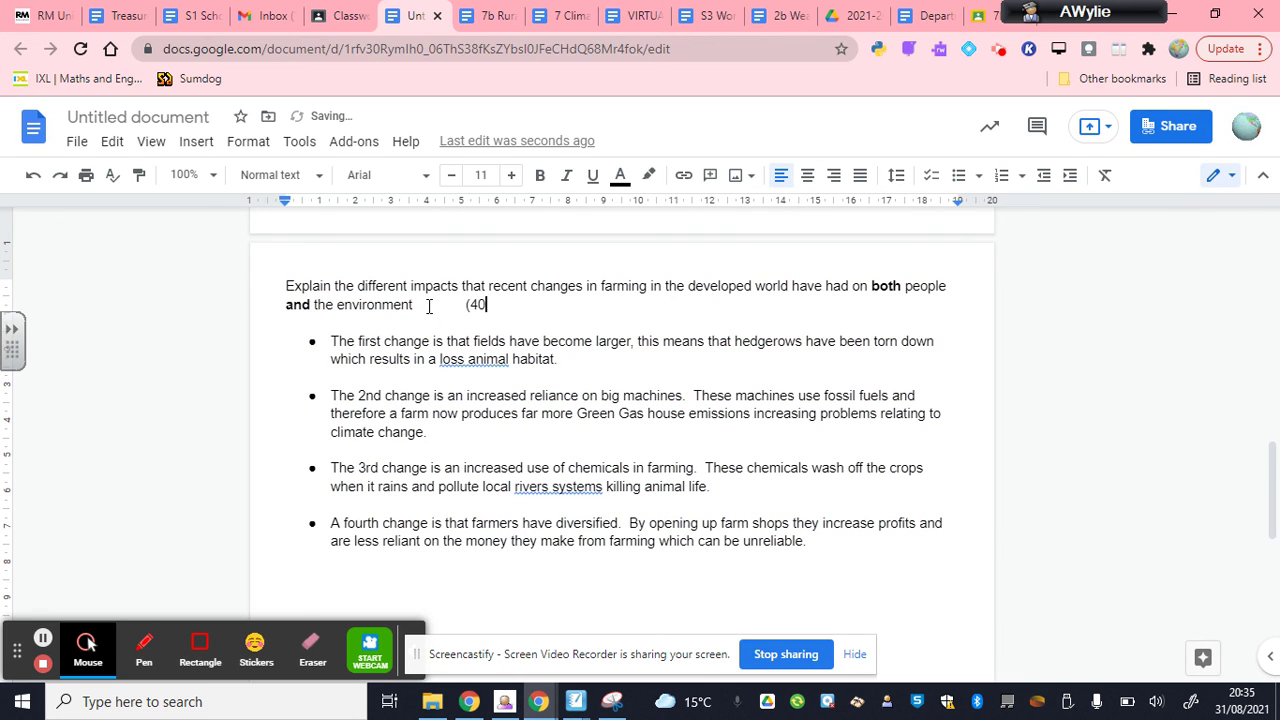
key("BackSpace")
type(")")
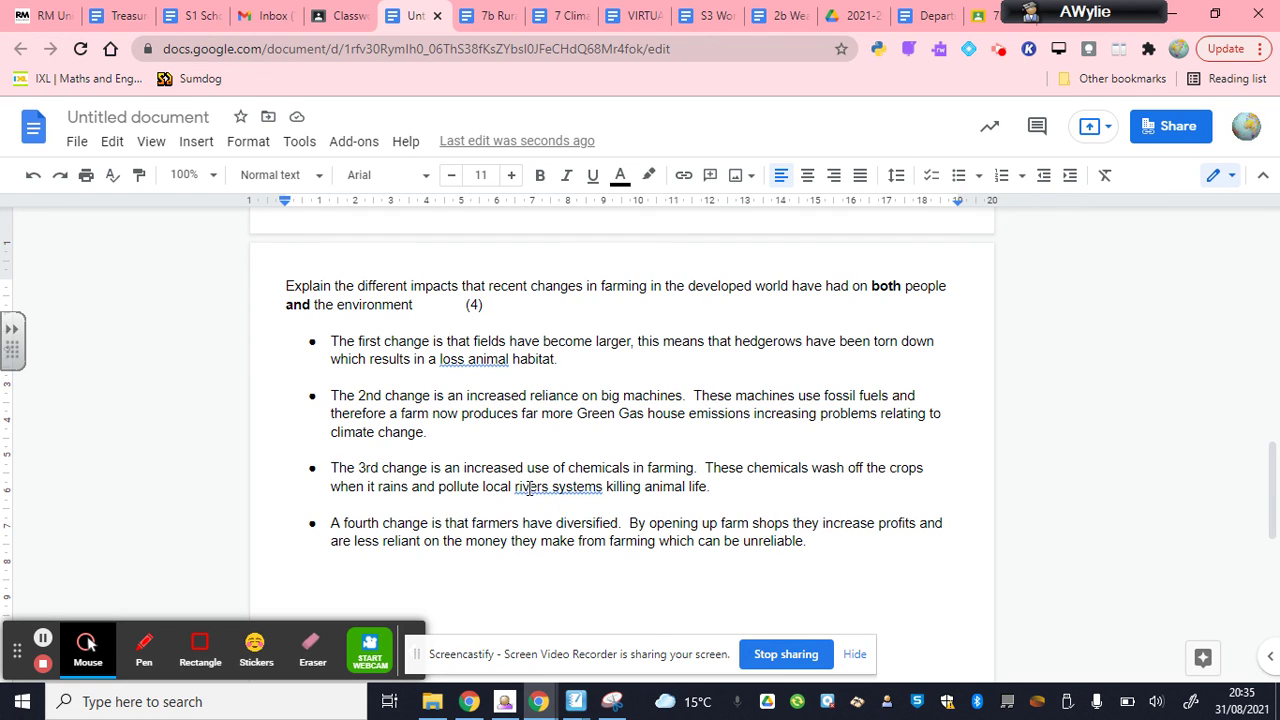
Check the grammar suggestion for the underlined "rivers systems" in the third bullet
right_click(528, 490)
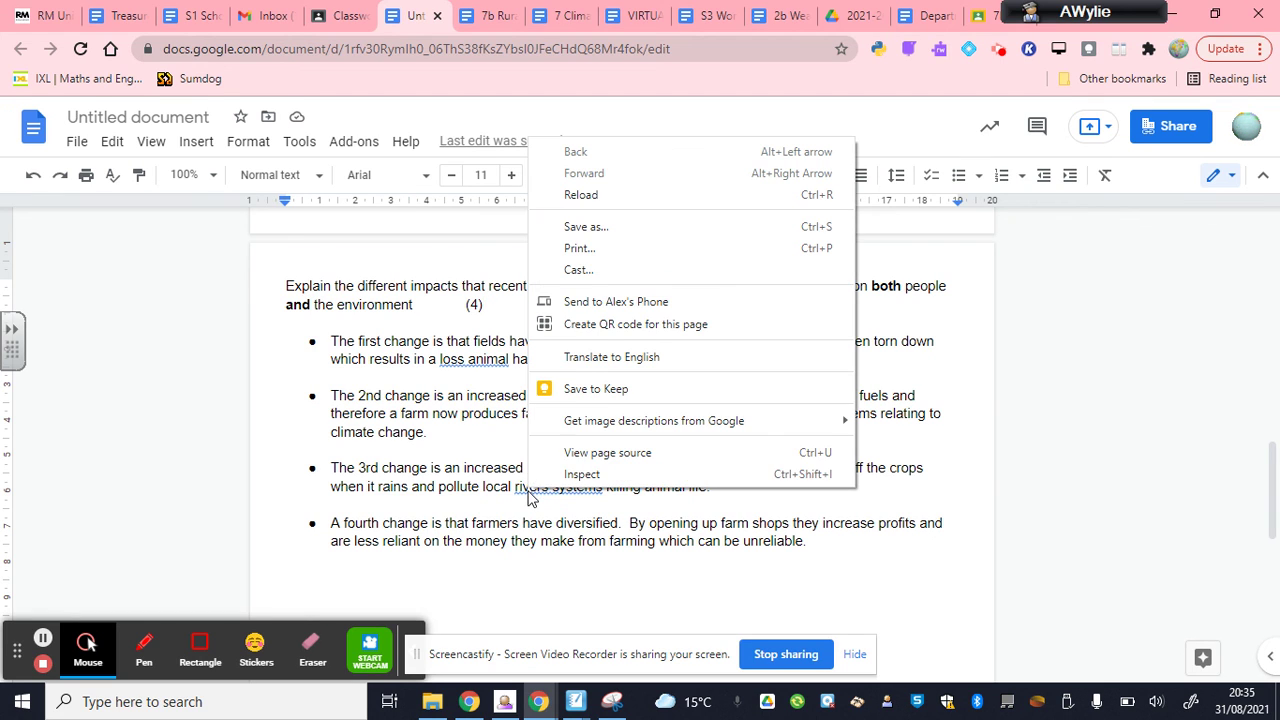
left_click(502, 505)
left_click(528, 490)
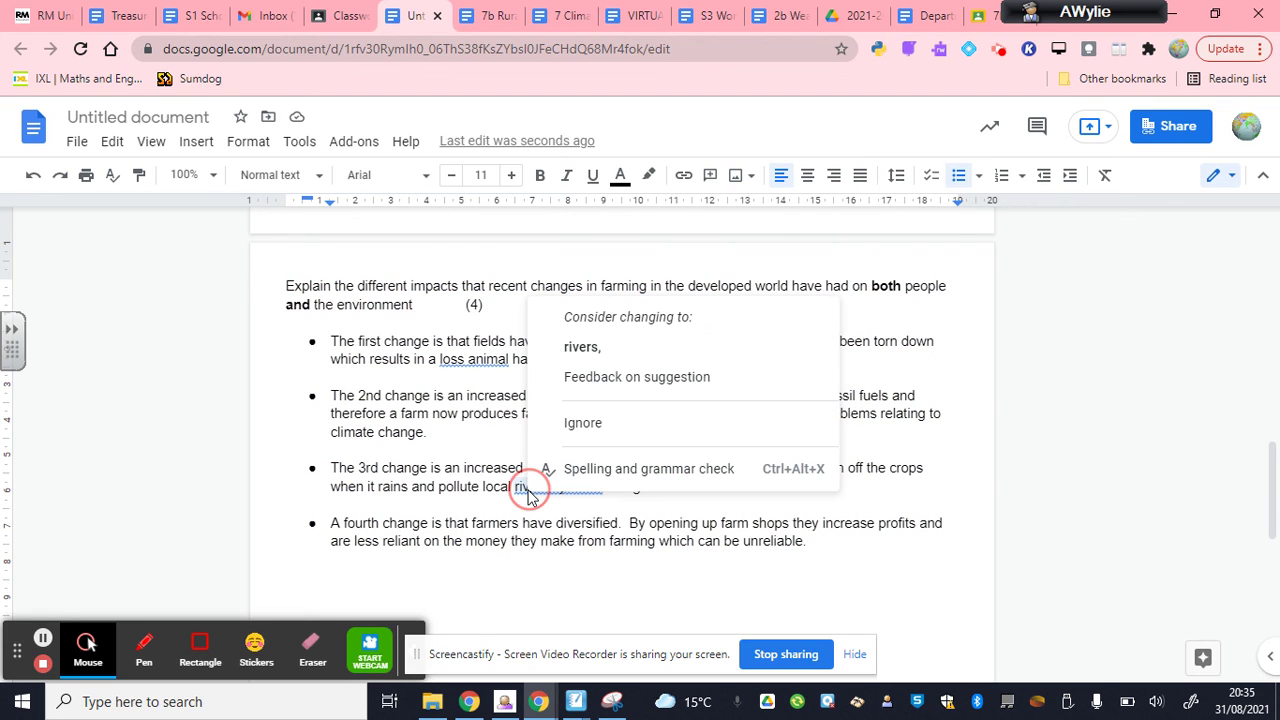
left_click(569, 347)
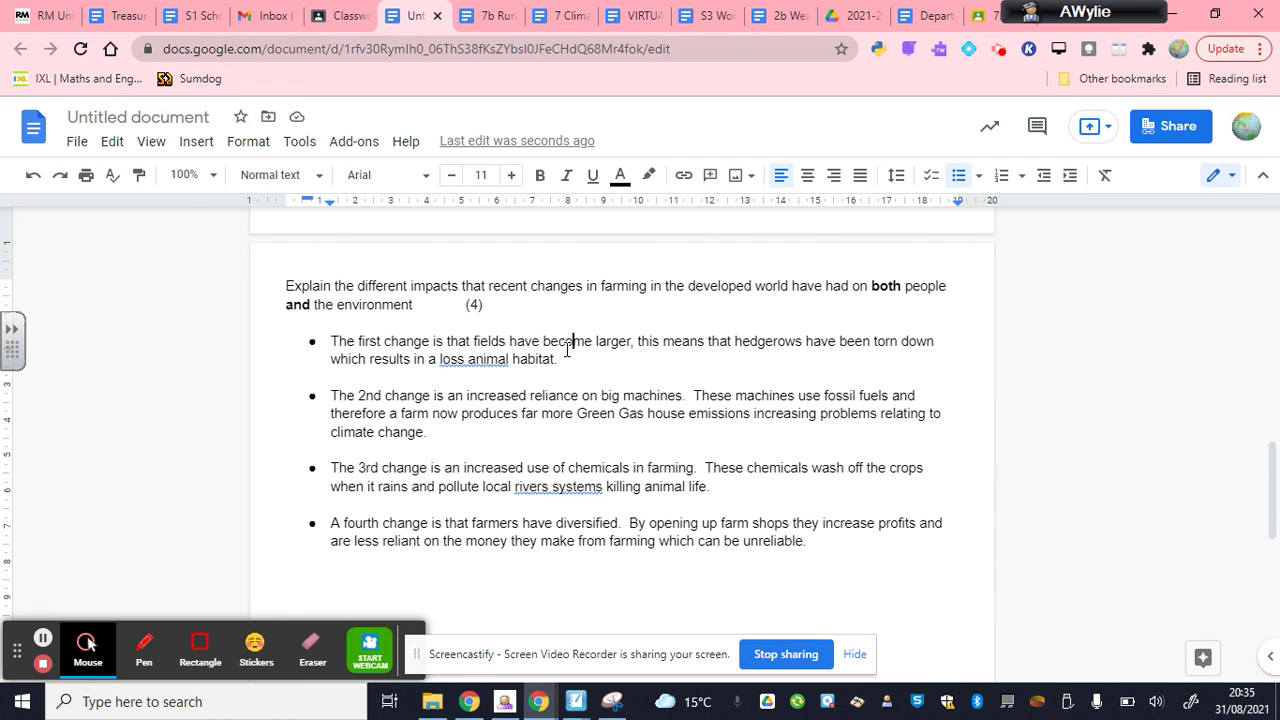